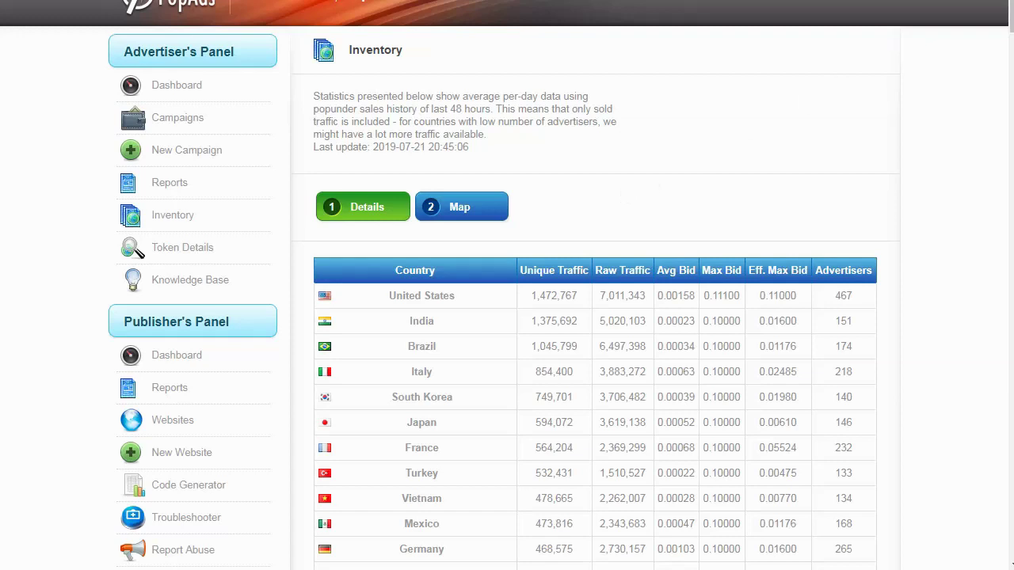
# Step: Examine the per-country traffic volumes and bid prices in the inventory table
pyautogui.scroll(-20, 141, 252)
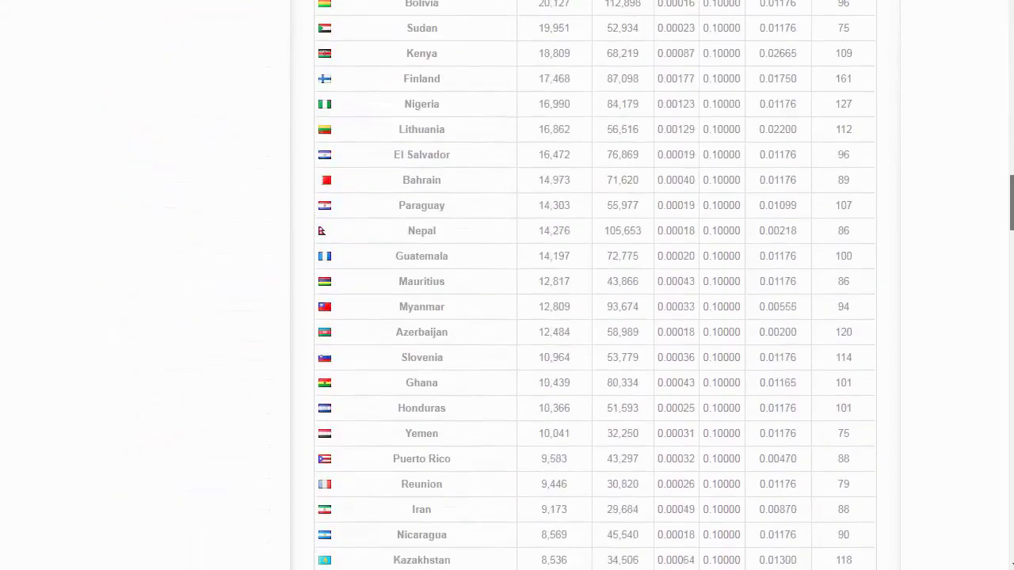
pyautogui.scroll(-20, 996, 511)
pyautogui.moveTo(996, 511); pyautogui.dragTo(1008, 4)
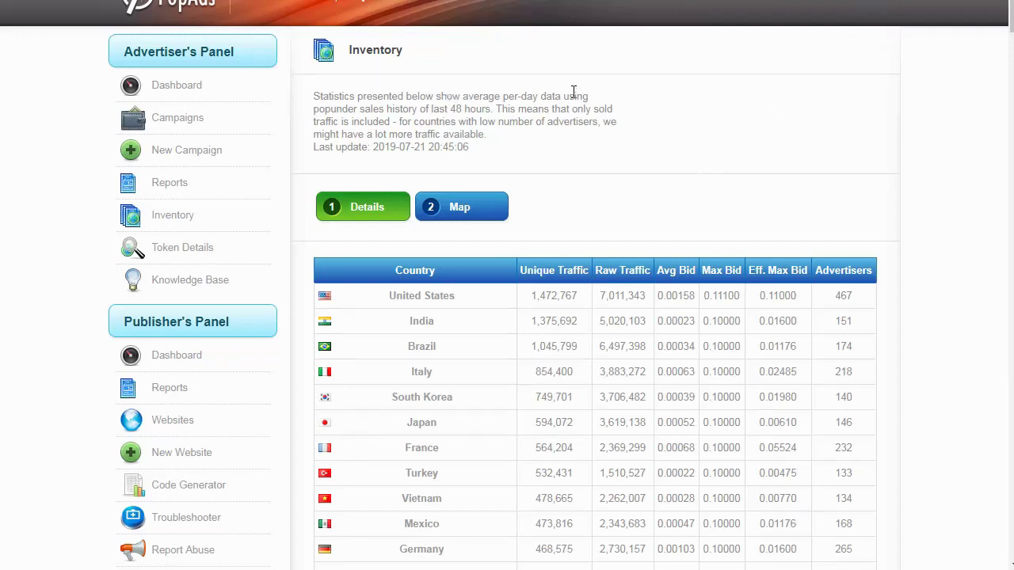
pyautogui.click(193, 162)
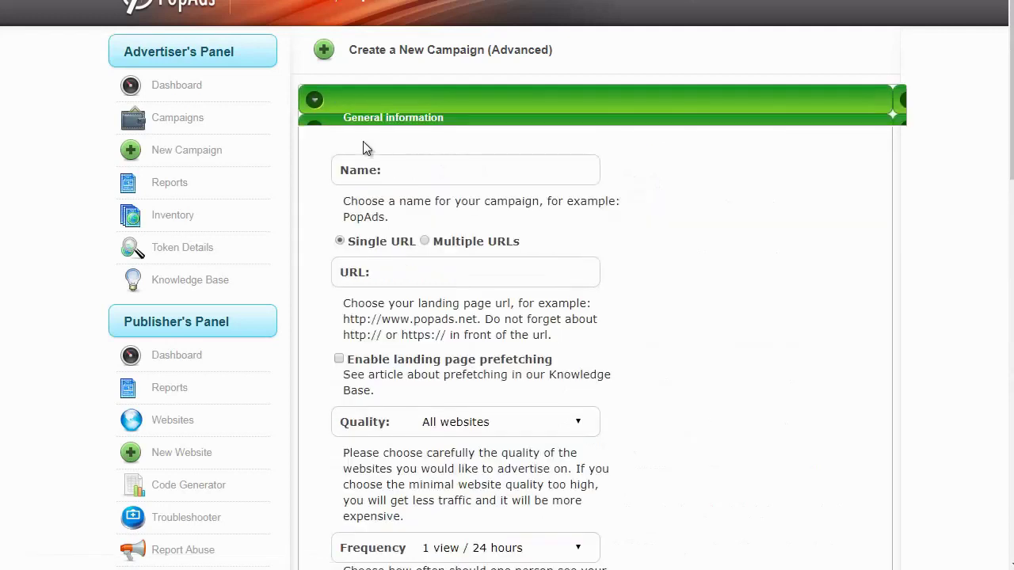
pyautogui.write('Test 10')
pyautogui.write('http')
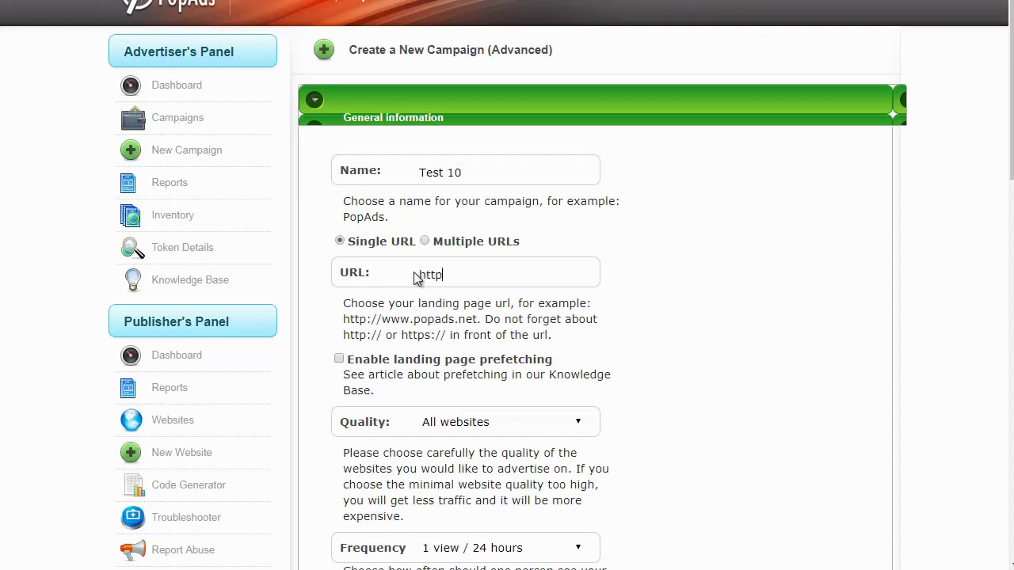
pyautogui.write('://peerfly.com/sdflskdjfsdf')
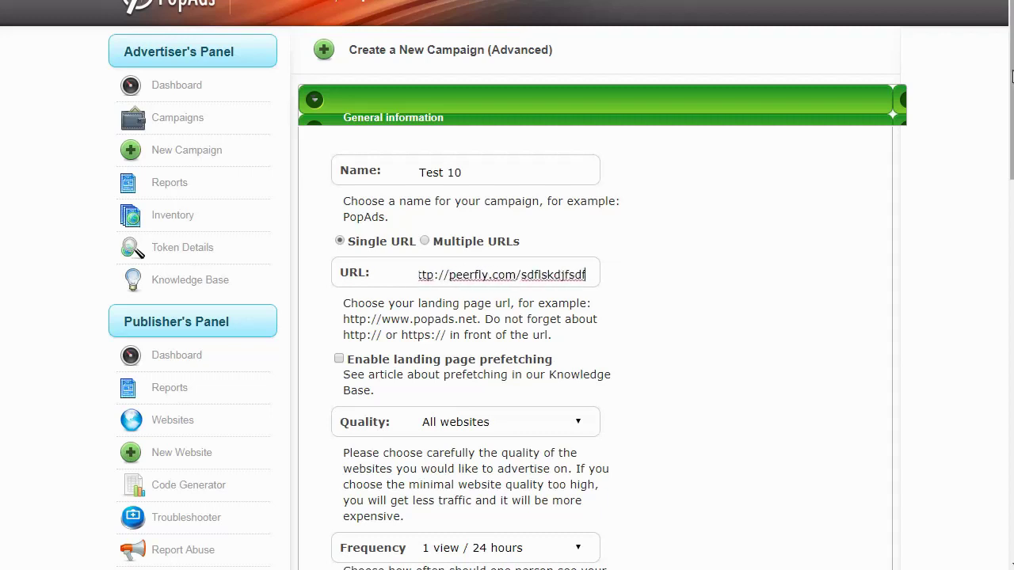
# Step: Keep the campaign's website quality at All websites and set its frequency cap to 1 view / 3 days
pyautogui.scroll(-3, 1011, 77)
pyautogui.scroll(-1, 335, 138)
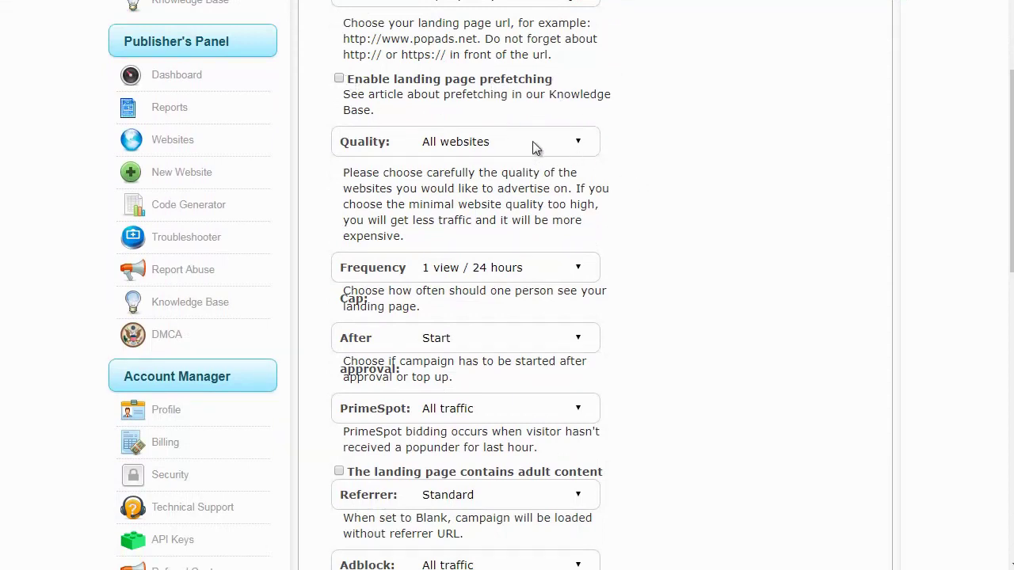
pyautogui.click(487, 147)
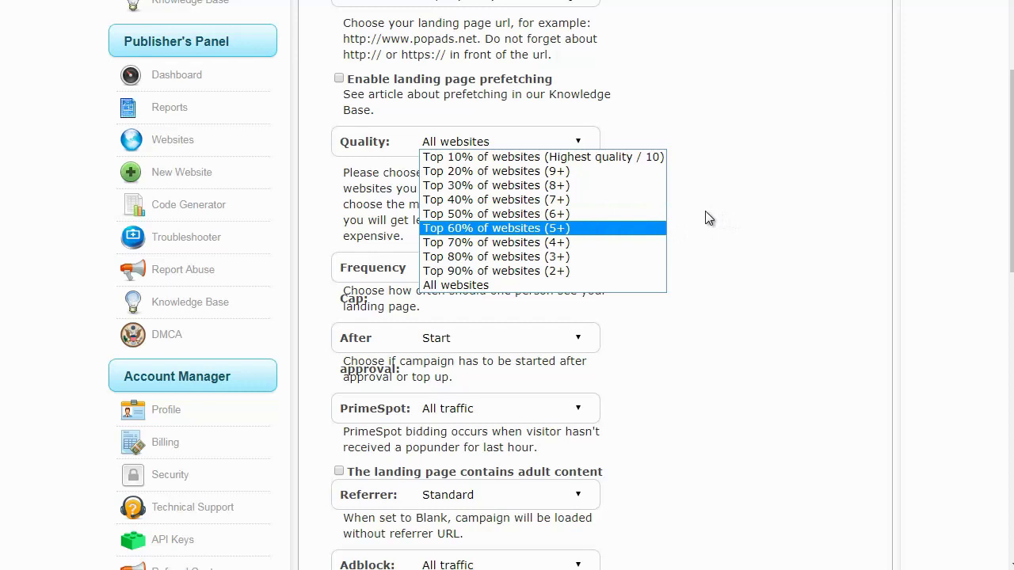
pyautogui.click(637, 285)
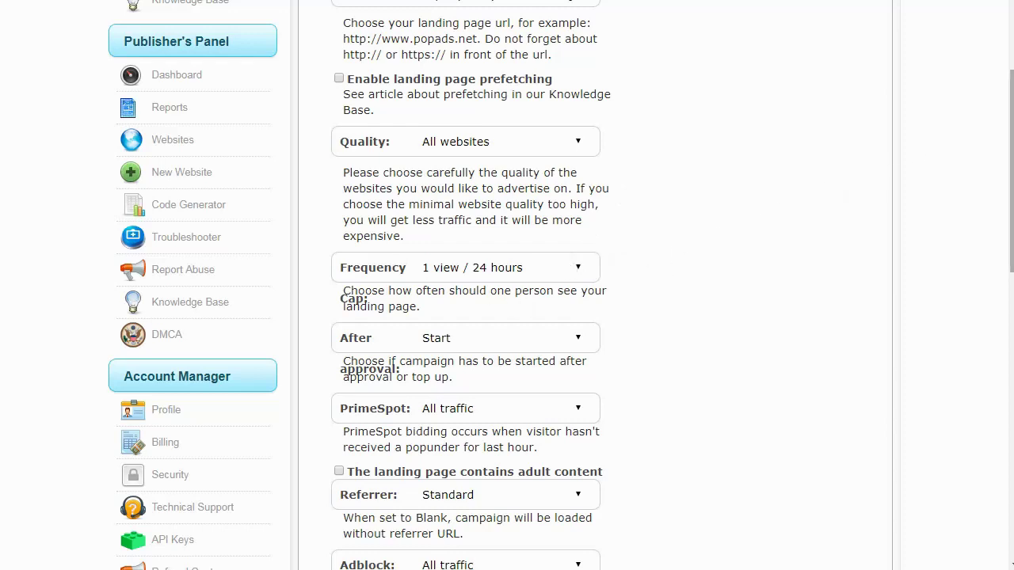
pyautogui.scroll(-3, 875, 176)
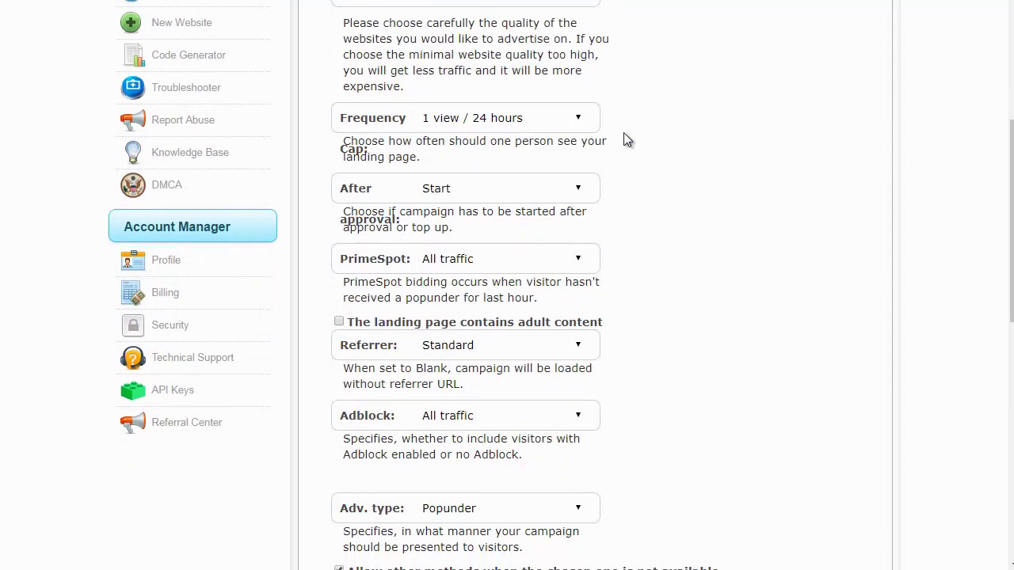
pyautogui.click(504, 120)
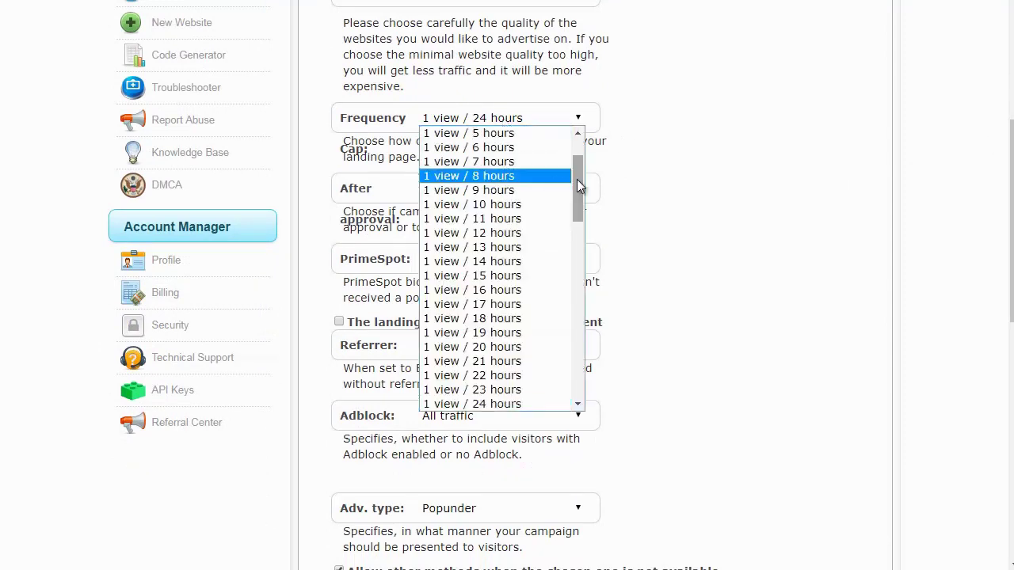
pyautogui.moveTo(577, 179); pyautogui.dragTo(578, 307)
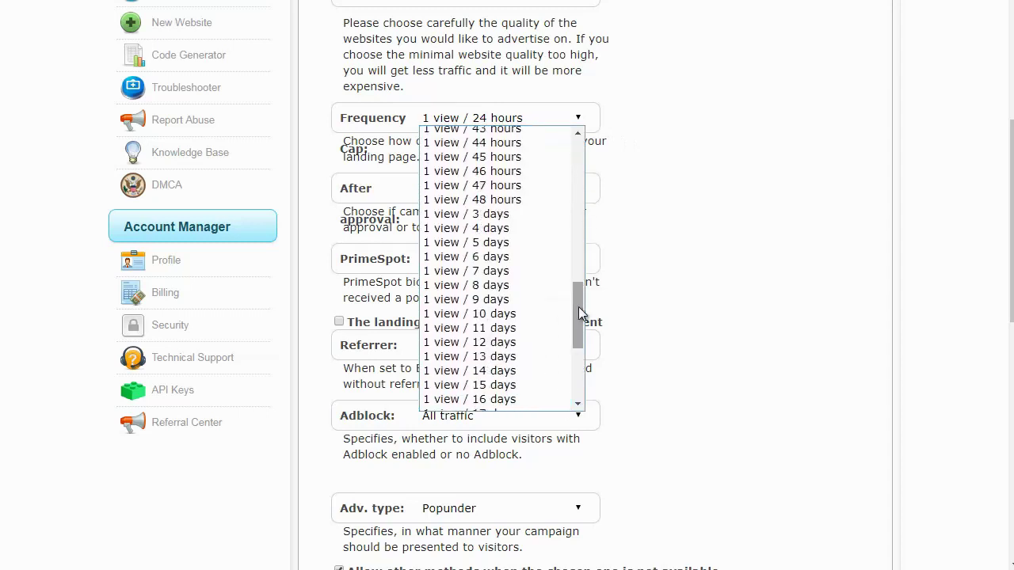
pyautogui.click(516, 218)
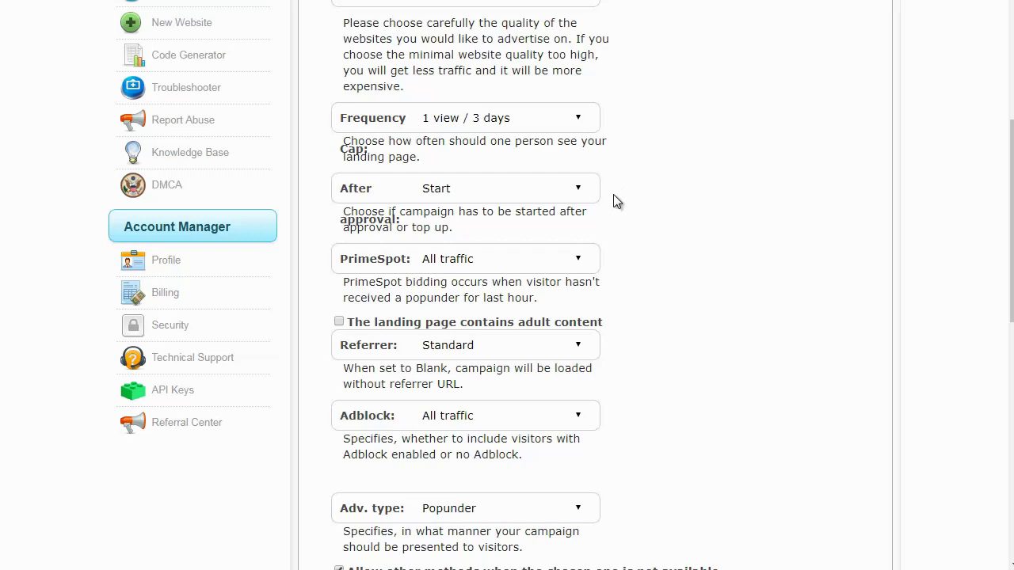
# Step: Set the campaign to Pause after approval and restrict its PrimeSpot setting to PrimeSpot only
pyautogui.click(487, 191)
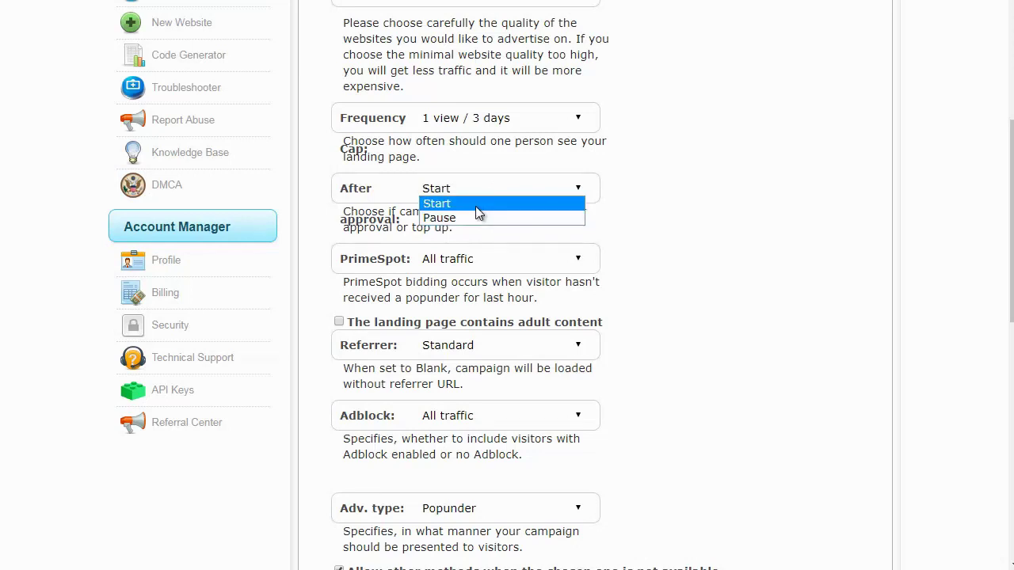
pyautogui.click(480, 220)
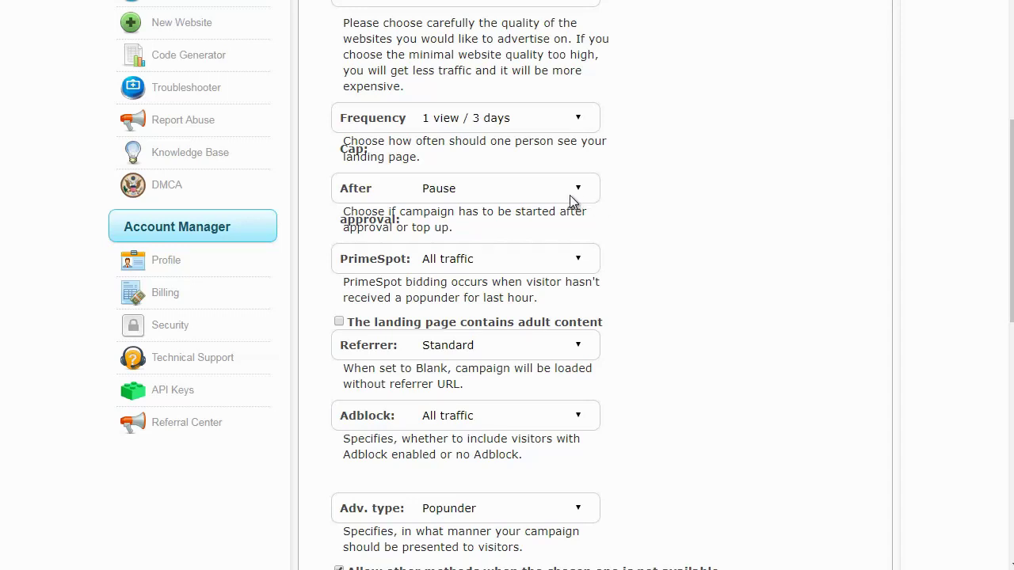
pyautogui.click(434, 266)
pyautogui.click(434, 287)
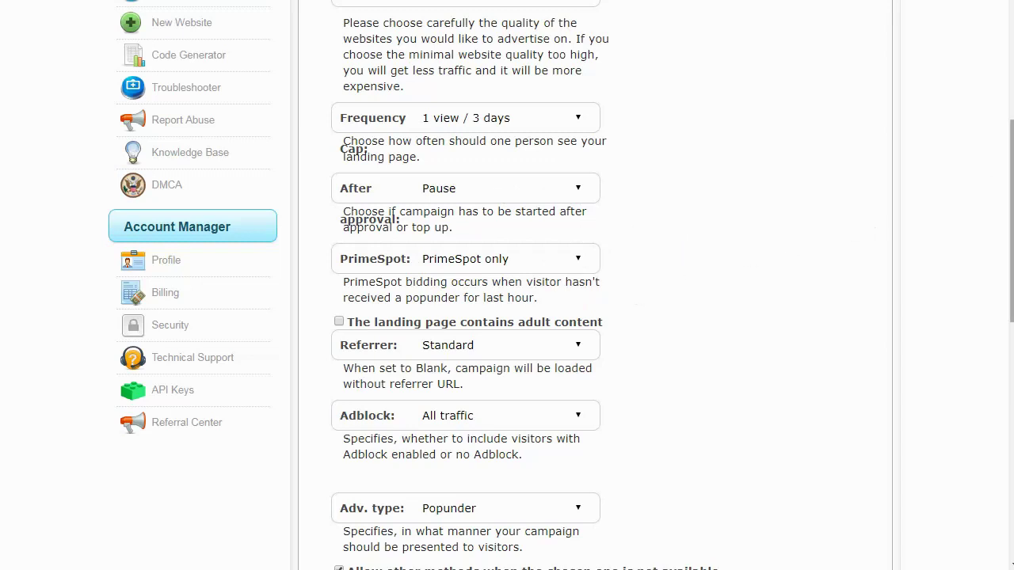
# Step: Limit the Adblock setting to Non-Adblock only and disallow other methods when the chosen ad type is not available
pyautogui.moveTo(1011, 198); pyautogui.dragTo(1011, 232)
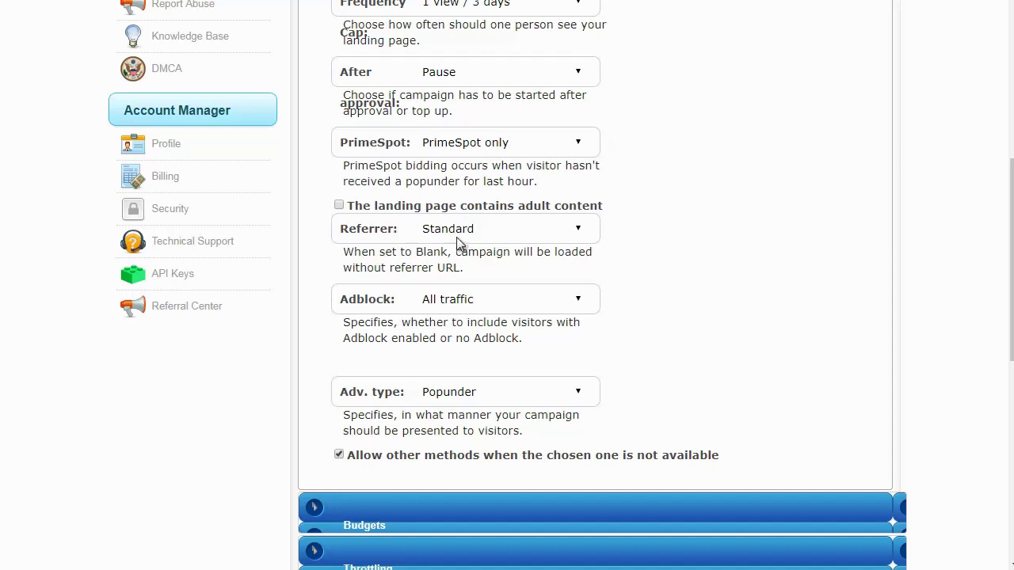
pyautogui.click(525, 232)
pyautogui.click(611, 242)
pyautogui.click(497, 305)
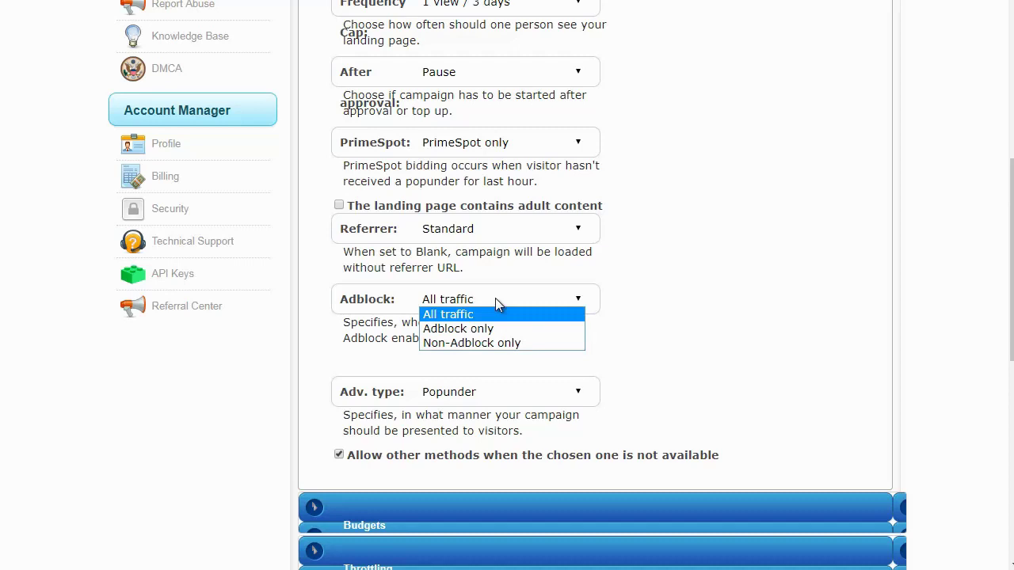
pyautogui.click(492, 343)
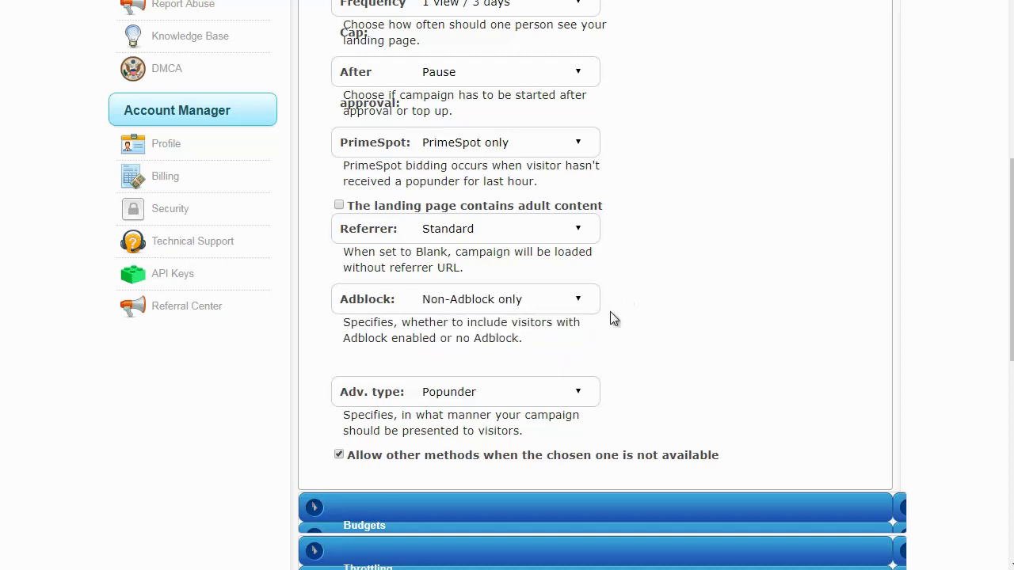
pyautogui.click(339, 455)
# Step: In the campaign's budget settings, enter a smart bidding max bid of 0.005 and a total budget of 10
pyautogui.scroll(-3, 525, 181)
pyautogui.click(471, 262)
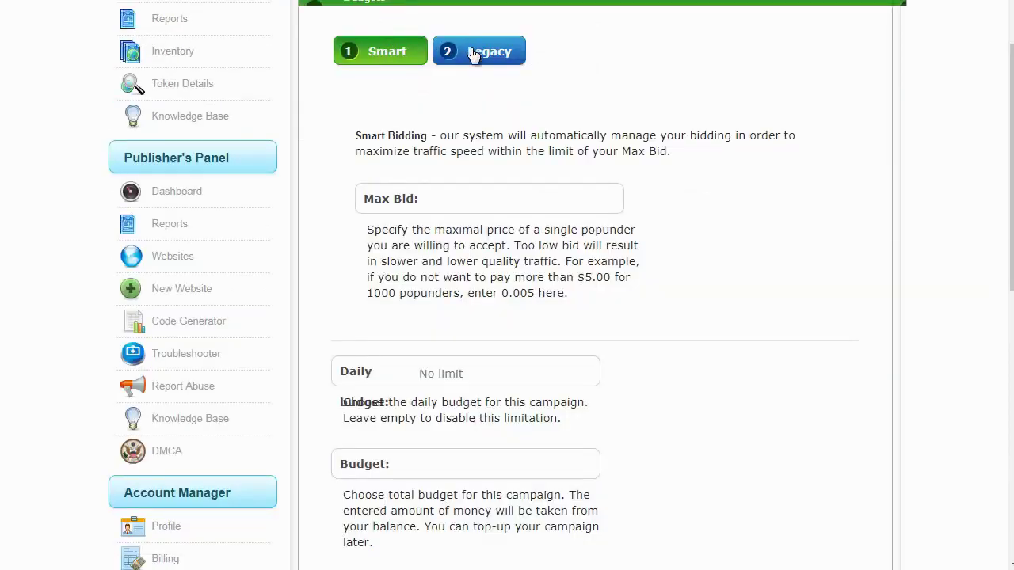
pyautogui.click(434, 201)
pyautogui.write('0.005')
pyautogui.click(436, 466)
pyautogui.write('10')
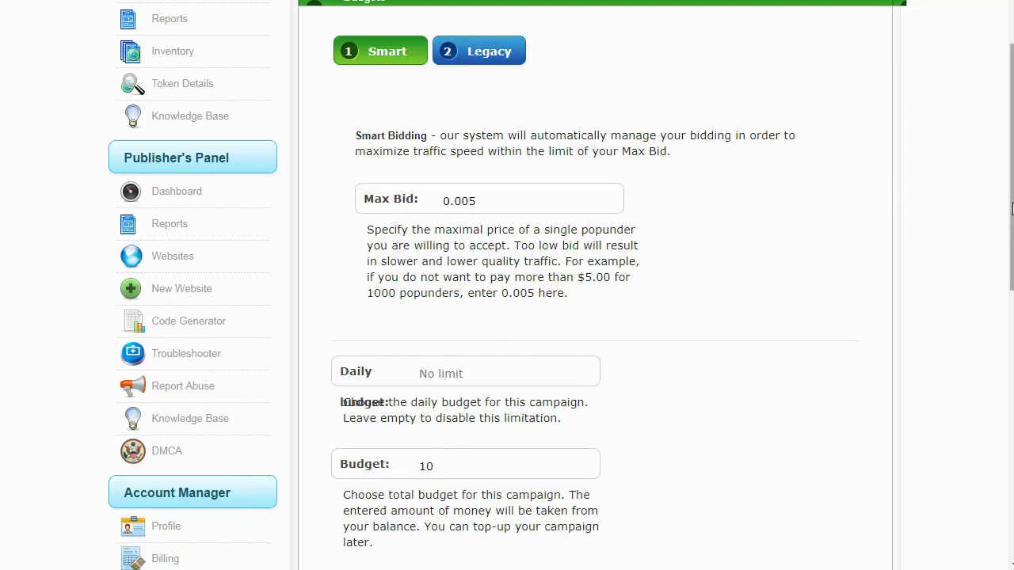
# Step: Open the campaign's throttling settings and review the available modes
pyautogui.moveTo(1008, 210); pyautogui.dragTo(1011, 285)
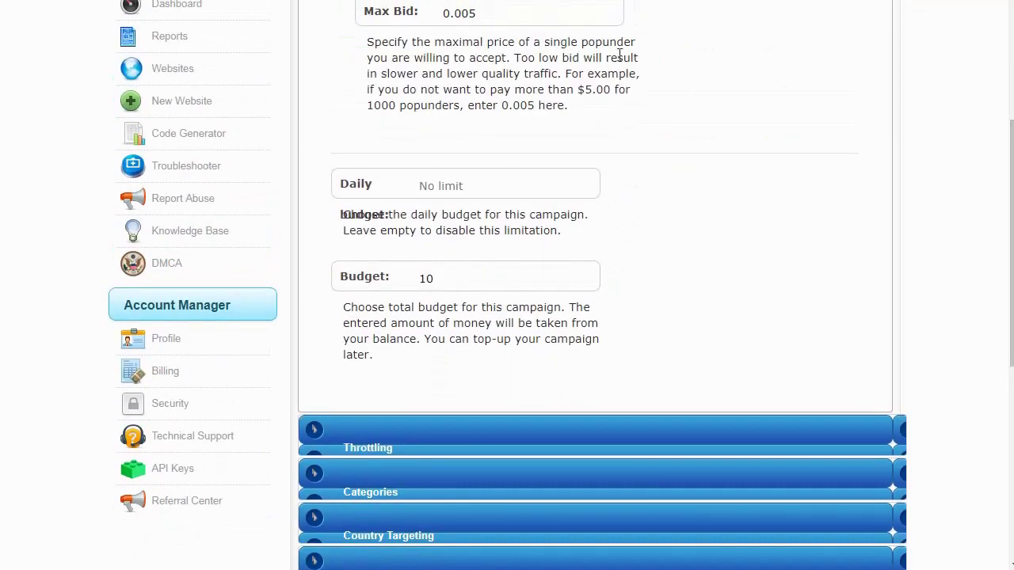
pyautogui.moveTo(1011, 288); pyautogui.dragTo(1011, 400)
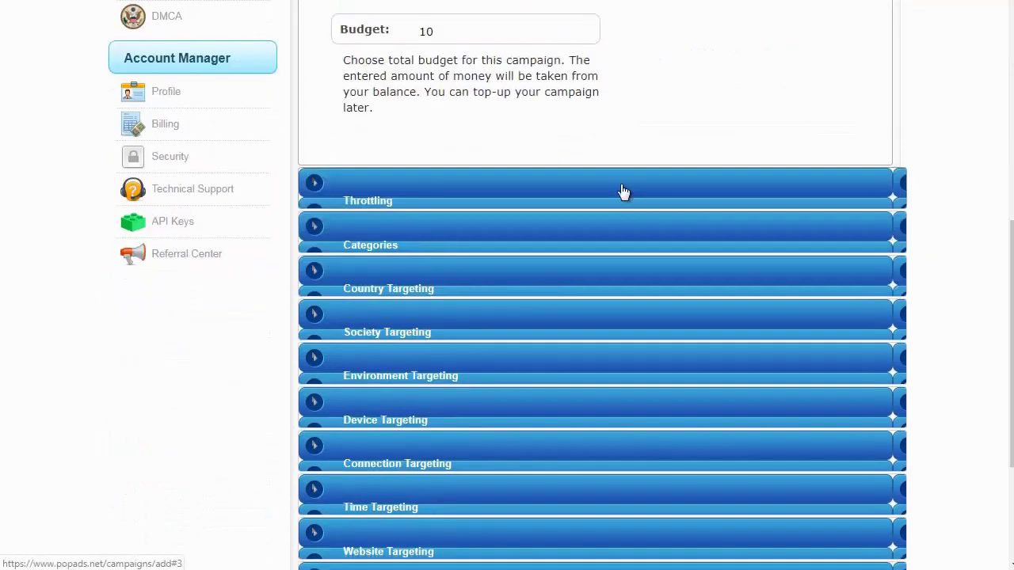
pyautogui.click(623, 192)
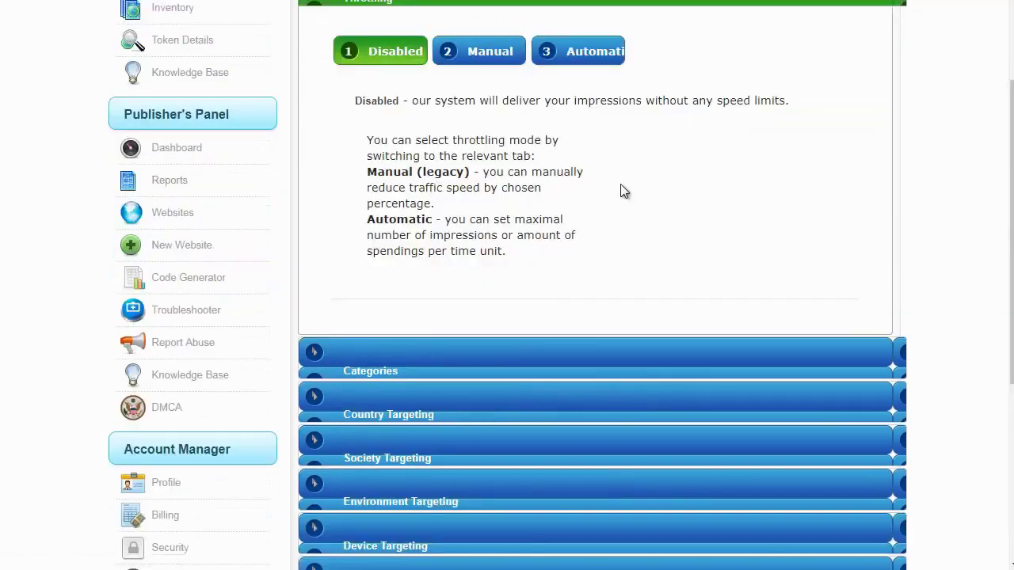
# Step: Look through the campaign's available categories and filter them by "general"
pyautogui.click(612, 355)
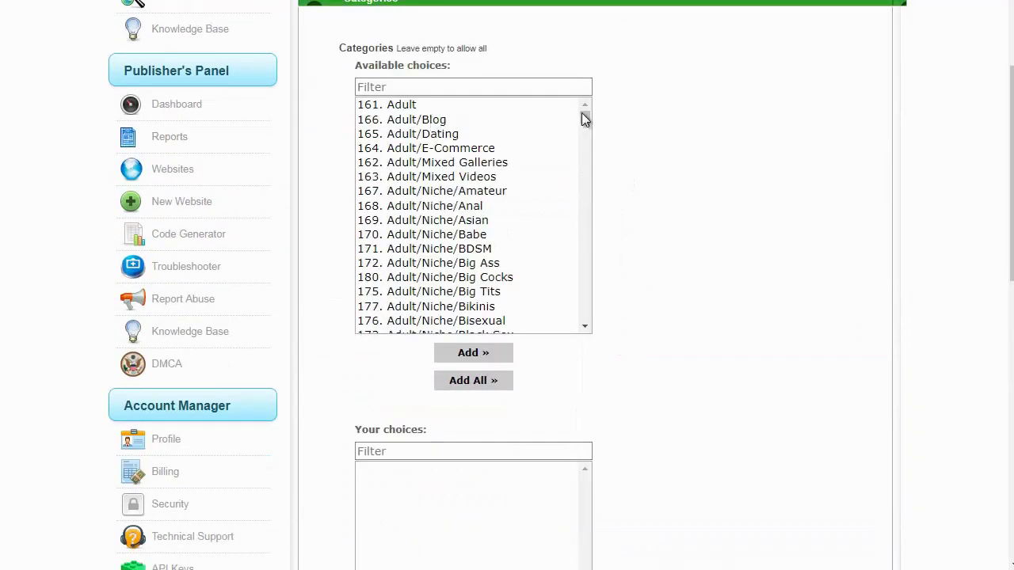
pyautogui.moveTo(583, 112); pyautogui.dragTo(586, 138)
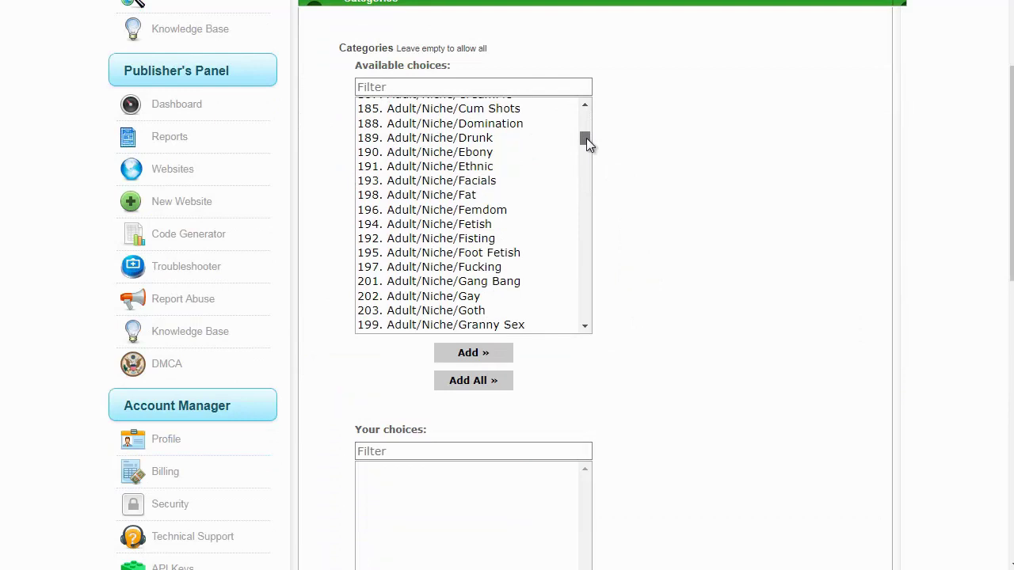
pyautogui.moveTo(586, 138); pyautogui.dragTo(592, 199)
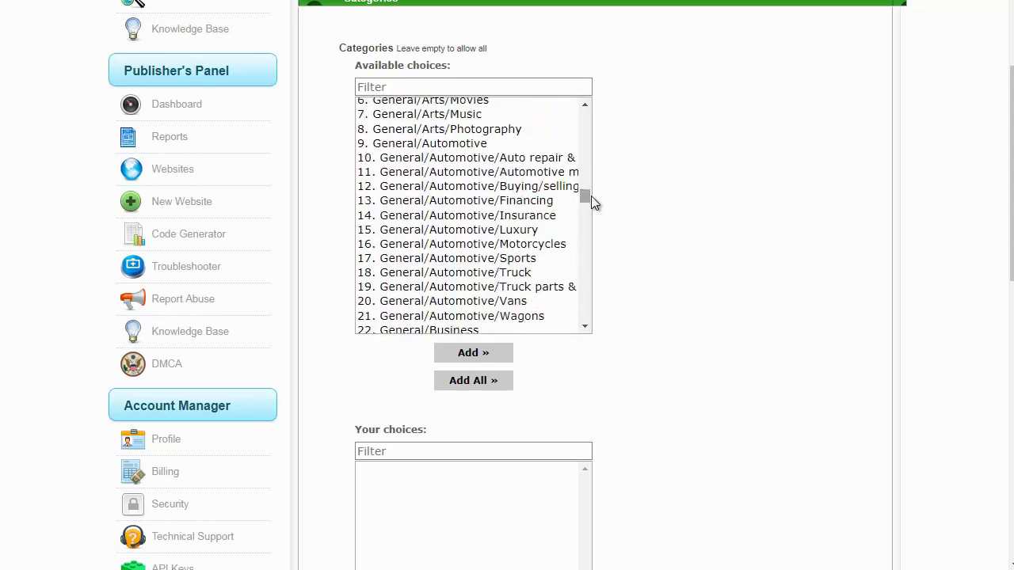
pyautogui.click(456, 84)
pyautogui.write('general')
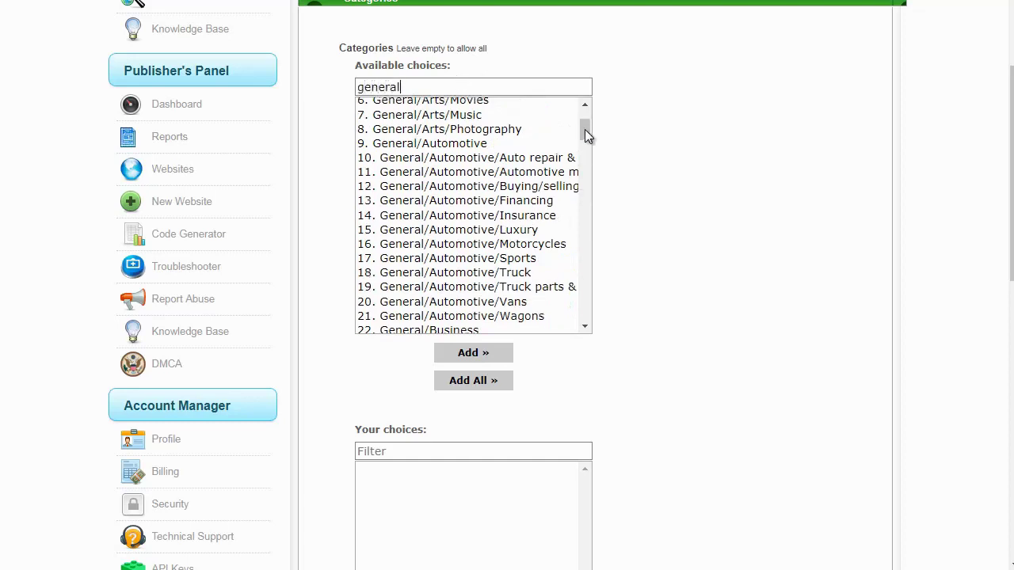
# Step: Add General/Business with its subcategories and the General/Automotive subcategories from Auto repair through Wagons to the chosen categories
pyautogui.moveTo(589, 127); pyautogui.dragTo(589, 101)
pyautogui.click(467, 121)
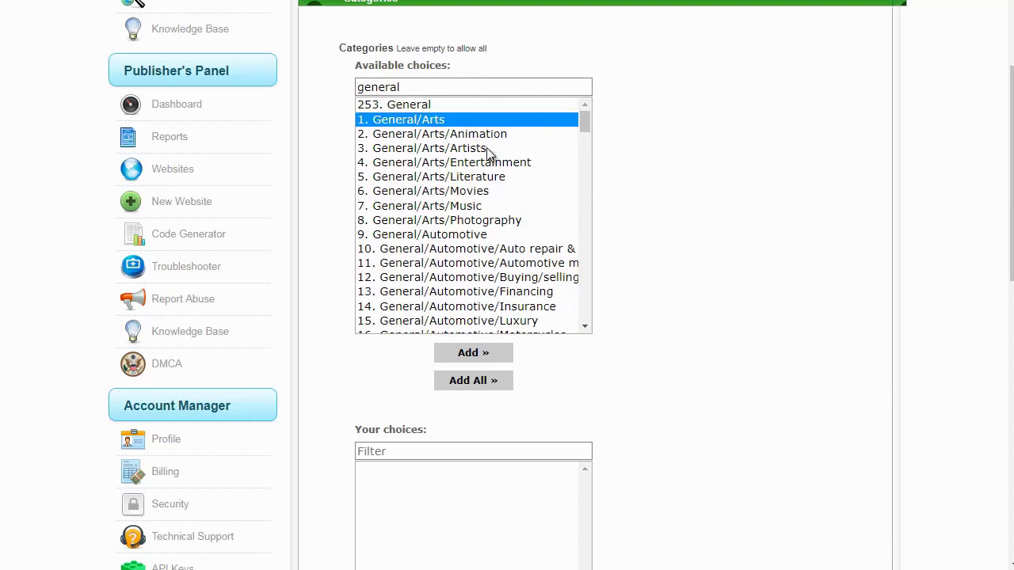
pyautogui.click(487, 148)
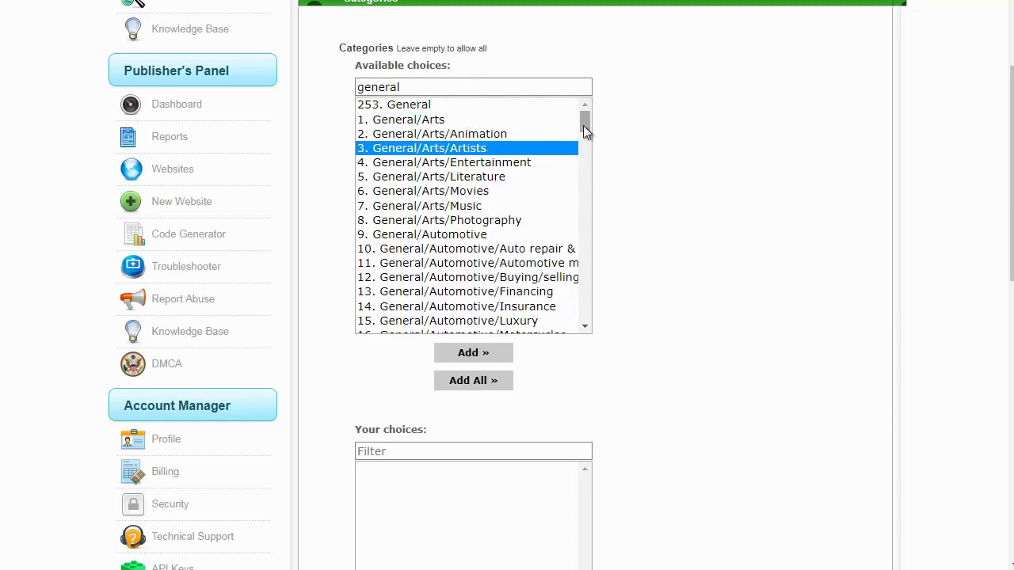
pyautogui.scroll(-1, 583, 123)
pyautogui.moveTo(583, 123)
pyautogui.mouseDown()
pyautogui.moveTo(583, 108)
pyautogui.moveTo(589, 132)
pyautogui.moveTo(568, 135)
pyautogui.mouseUp()
pyautogui.click(585, 179)
pyautogui.moveTo(470, 117); pyautogui.dragTo(473, 290)
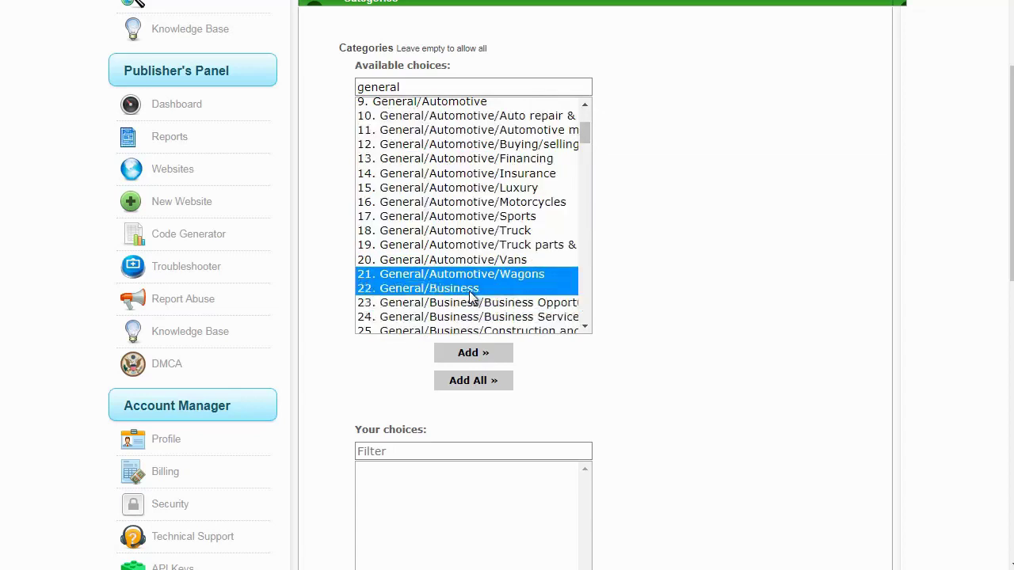
pyautogui.click(473, 288)
pyautogui.doubleClick(473, 288)
pyautogui.moveTo(465, 119); pyautogui.dragTo(488, 278)
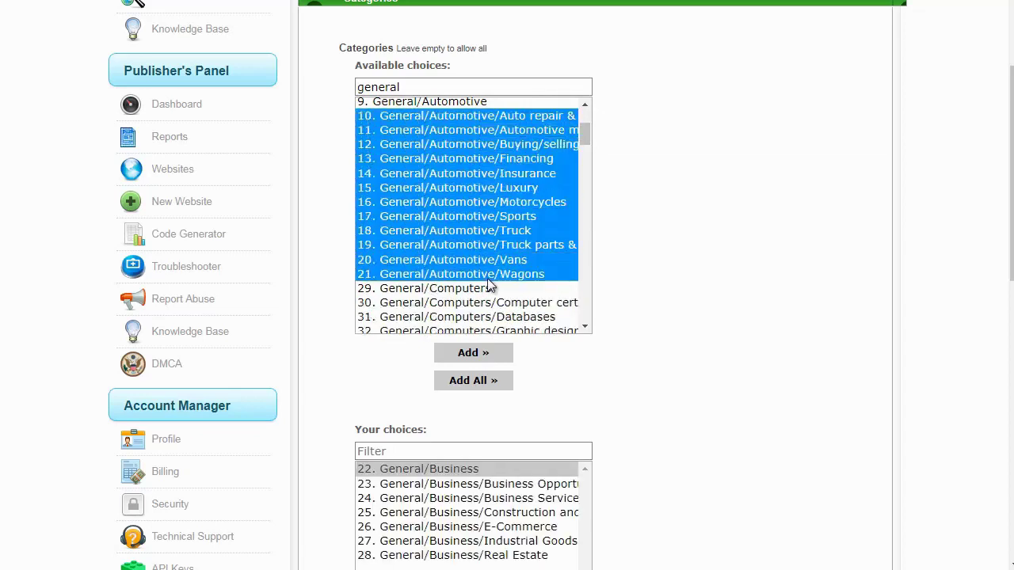
pyautogui.click(484, 354)
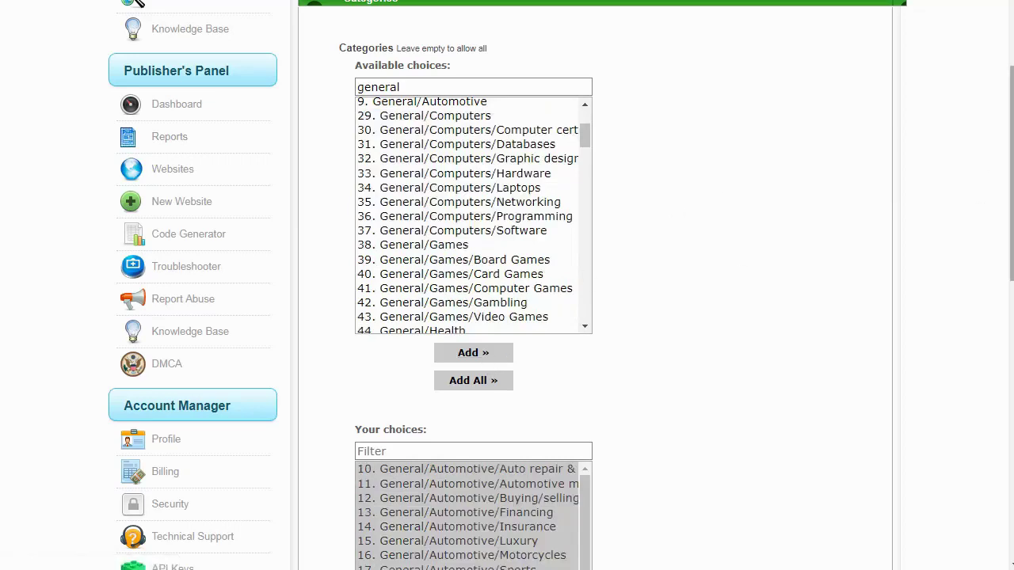
# Step: Remove all categories from the campaign's chosen list
pyautogui.moveTo(1010, 174); pyautogui.dragTo(1010, 265)
pyautogui.click(475, 341)
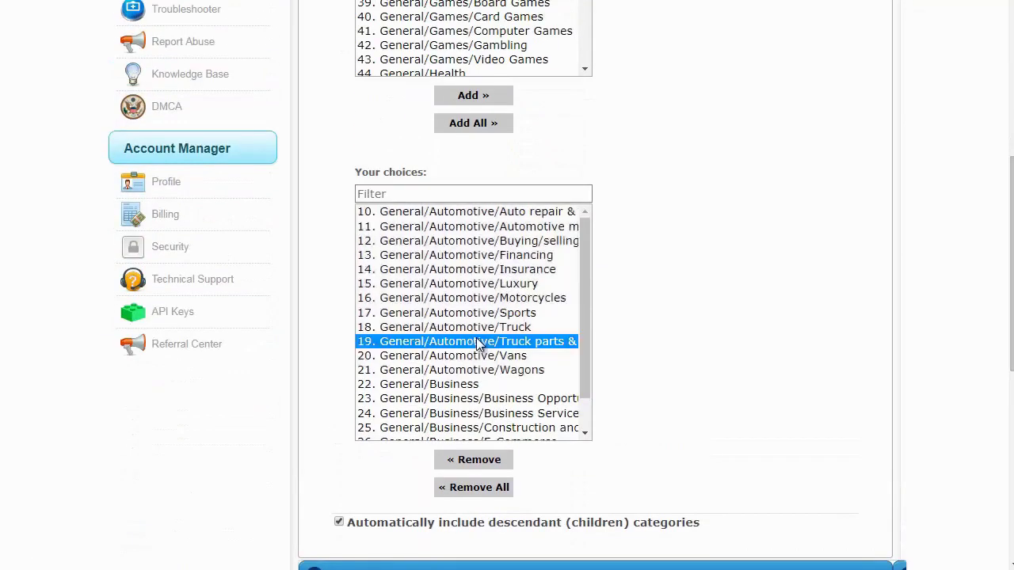
pyautogui.hotkey('ctrl', 'a')
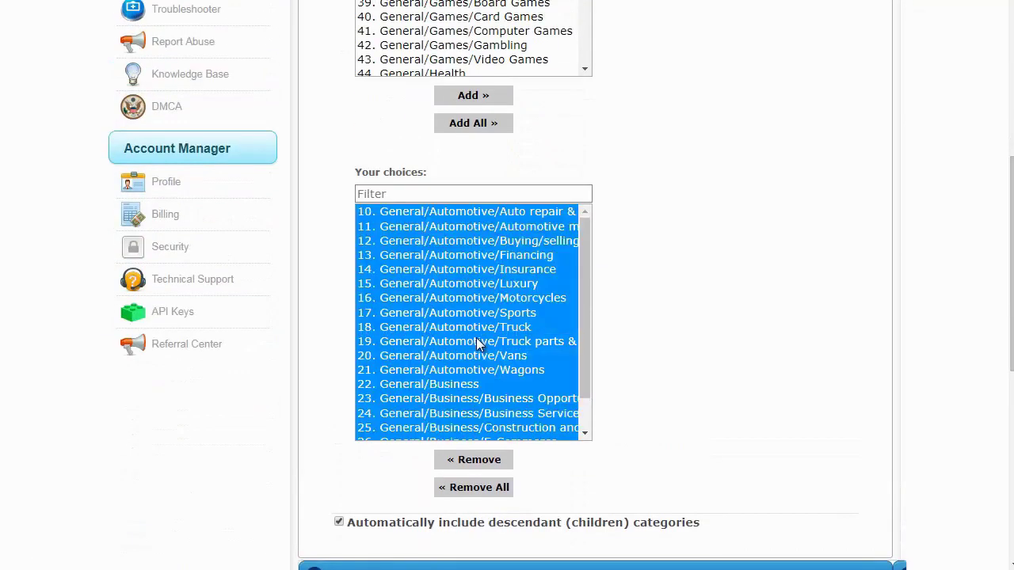
pyautogui.click(496, 489)
pyautogui.scroll(3, 495, 489)
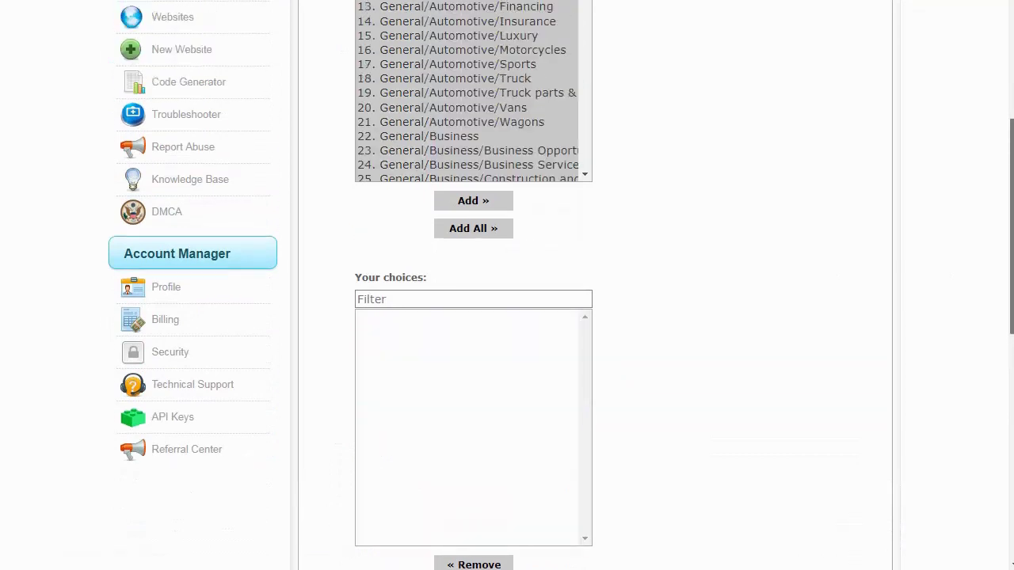
# Step: Add the top-level General category with all its subcategories to the campaign's chosen categories
pyautogui.moveTo(585, 116); pyautogui.dragTo(578, 82)
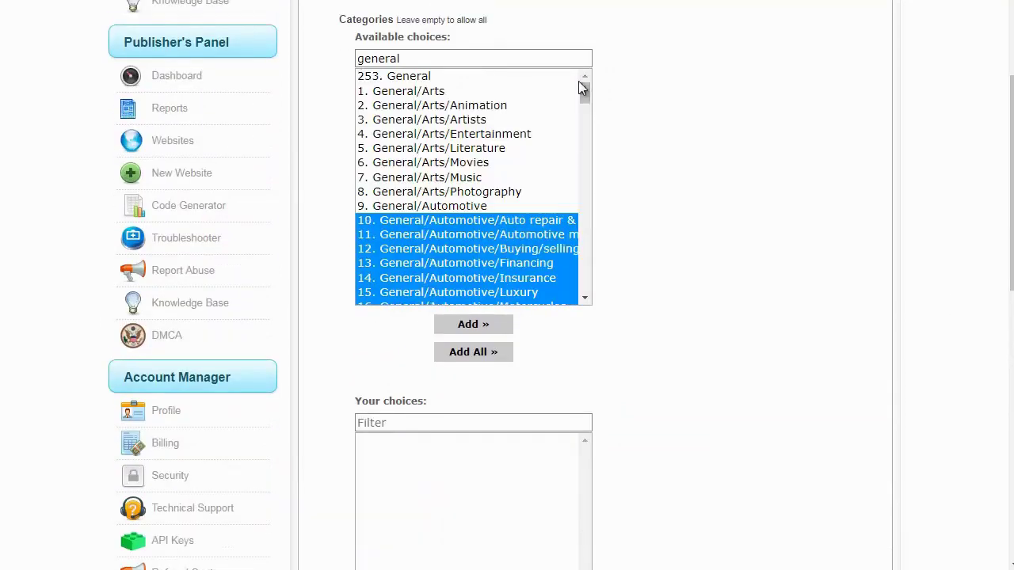
pyautogui.click(444, 76)
pyautogui.moveTo(1007, 163); pyautogui.dragTo(1008, 310)
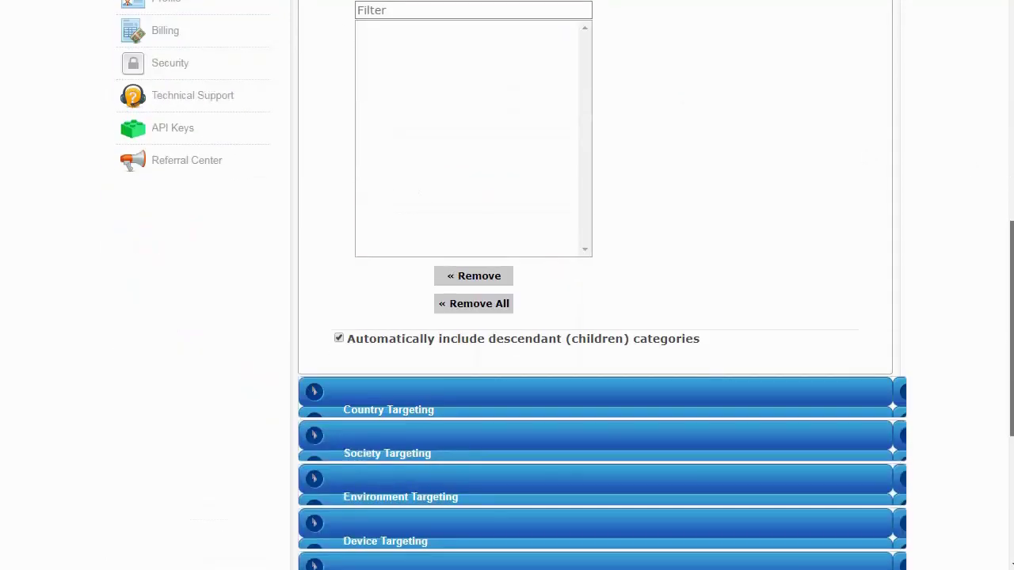
pyautogui.scroll(1, 507, 317)
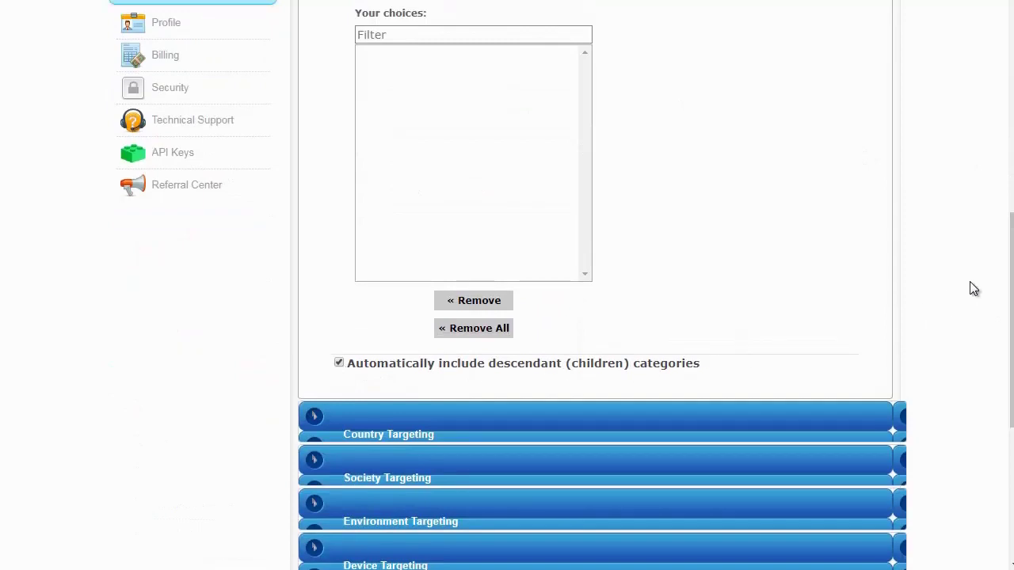
pyautogui.scroll(5, 507, 285)
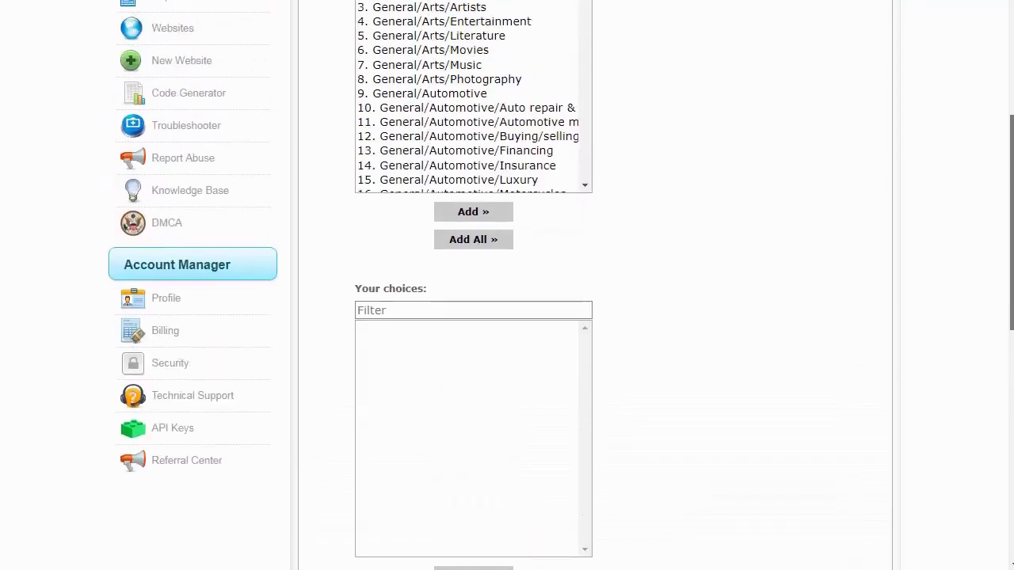
pyautogui.click(495, 277)
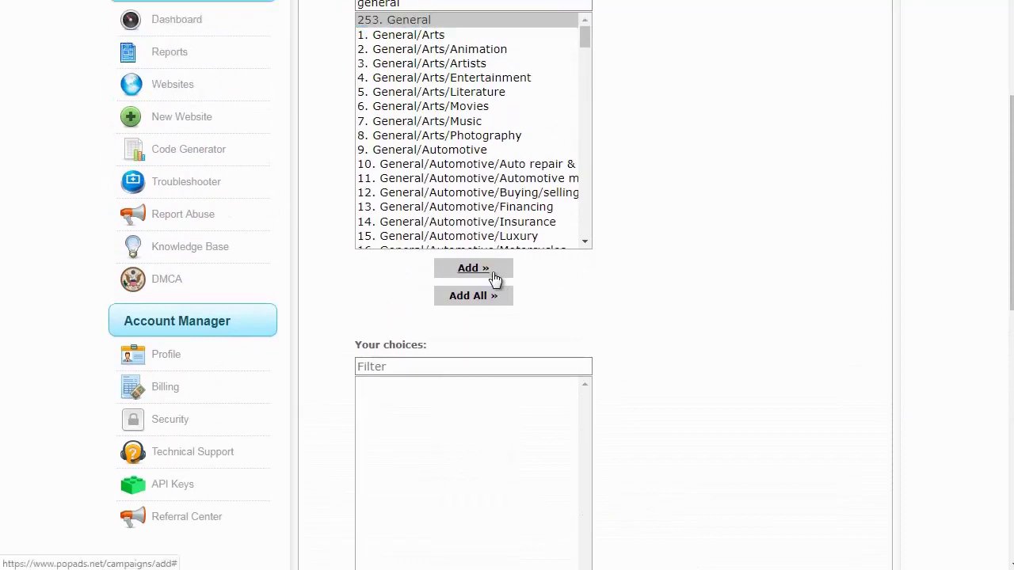
pyautogui.moveTo(1006, 180); pyautogui.dragTo(1006, 283)
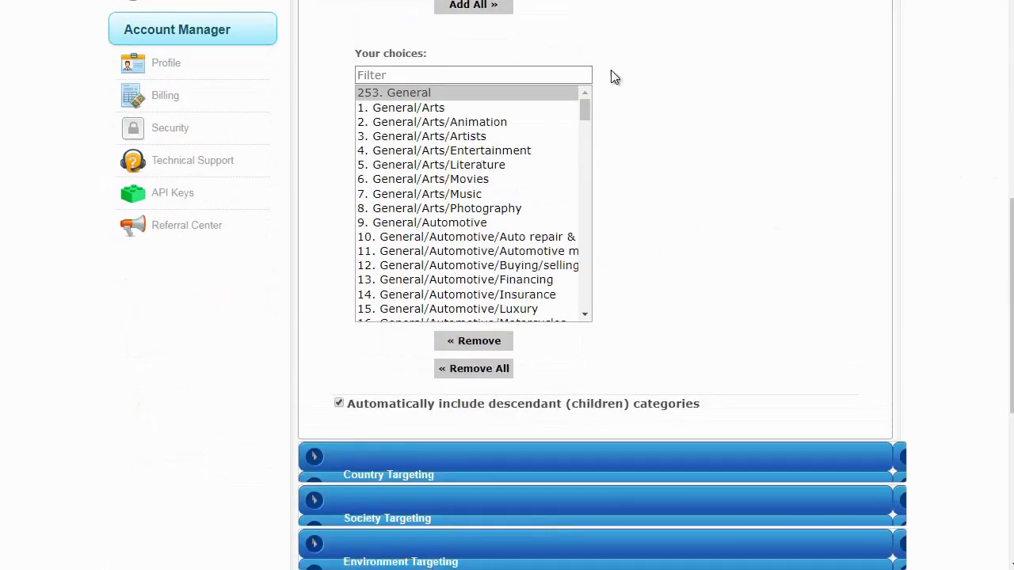
pyautogui.moveTo(585, 106); pyautogui.dragTo(593, 354)
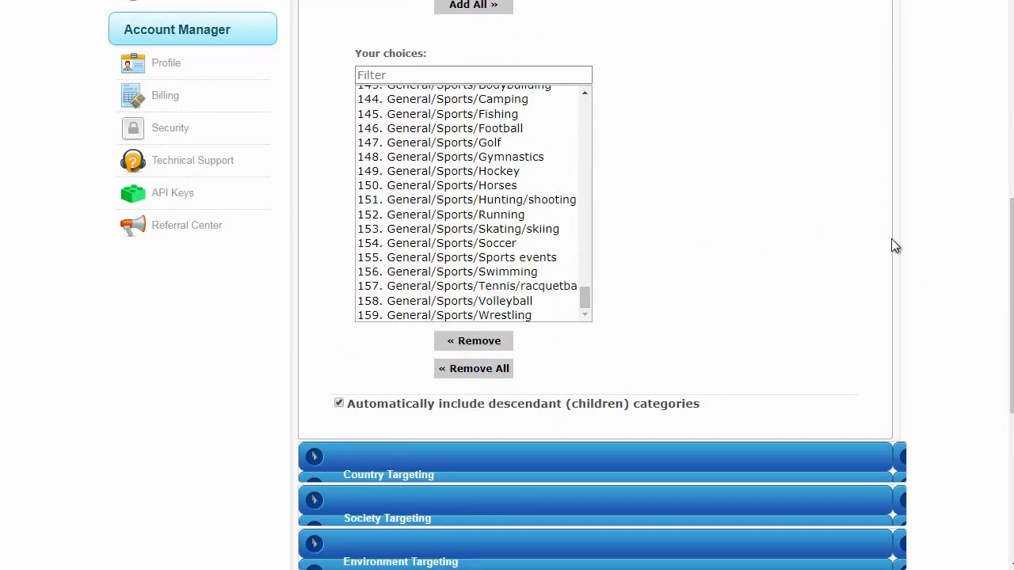
# Step: Open the country targeting settings and add India to the campaign's chosen countries
pyautogui.scroll(-2, 636, 206)
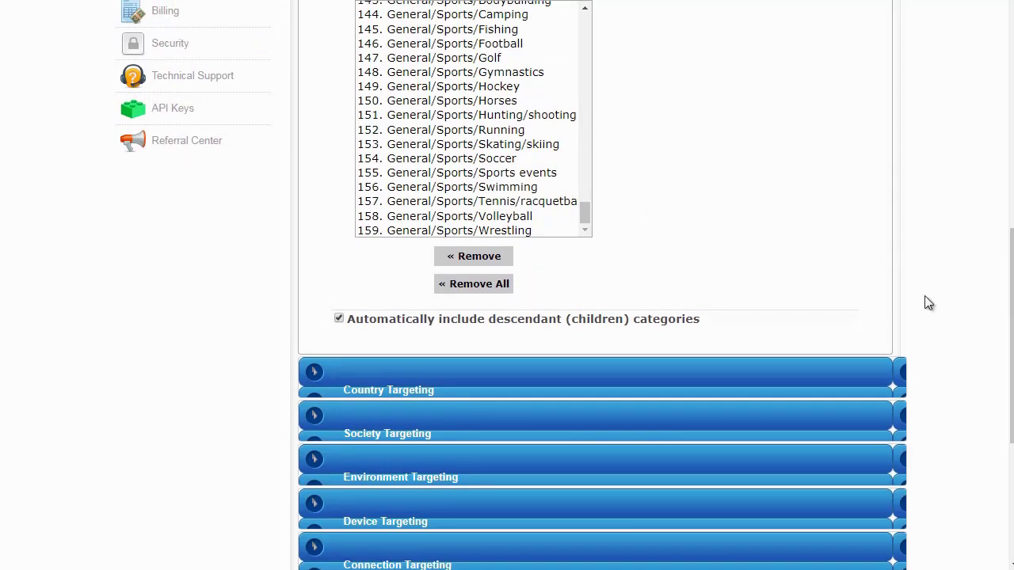
pyautogui.click(645, 379)
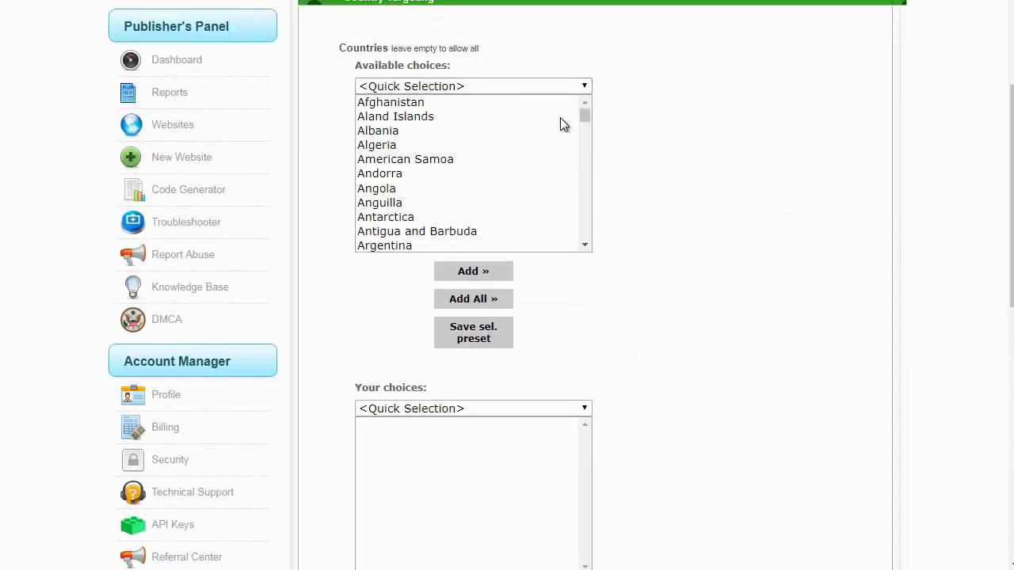
pyautogui.moveTo(583, 119); pyautogui.dragTo(584, 126)
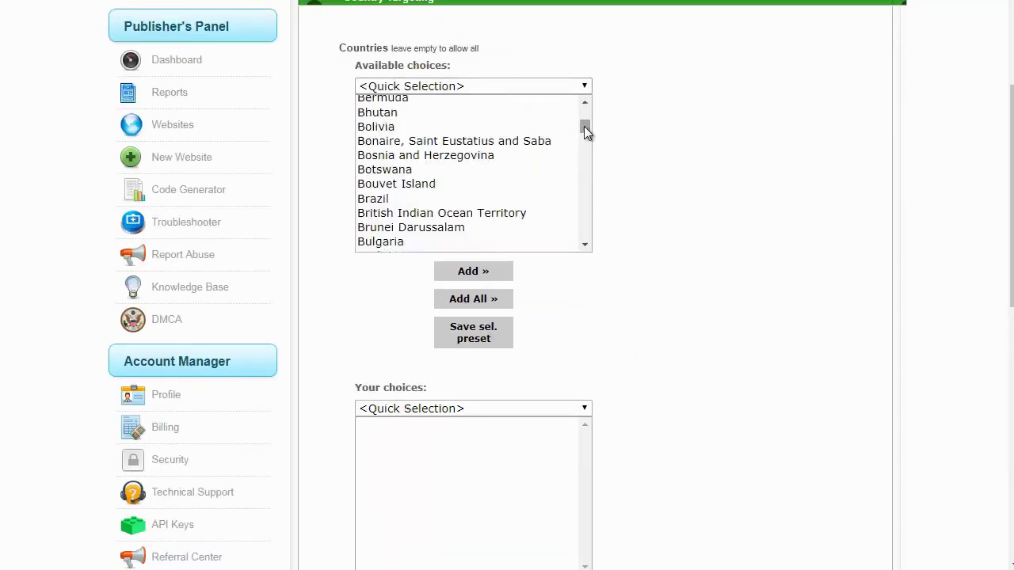
pyautogui.click(410, 169)
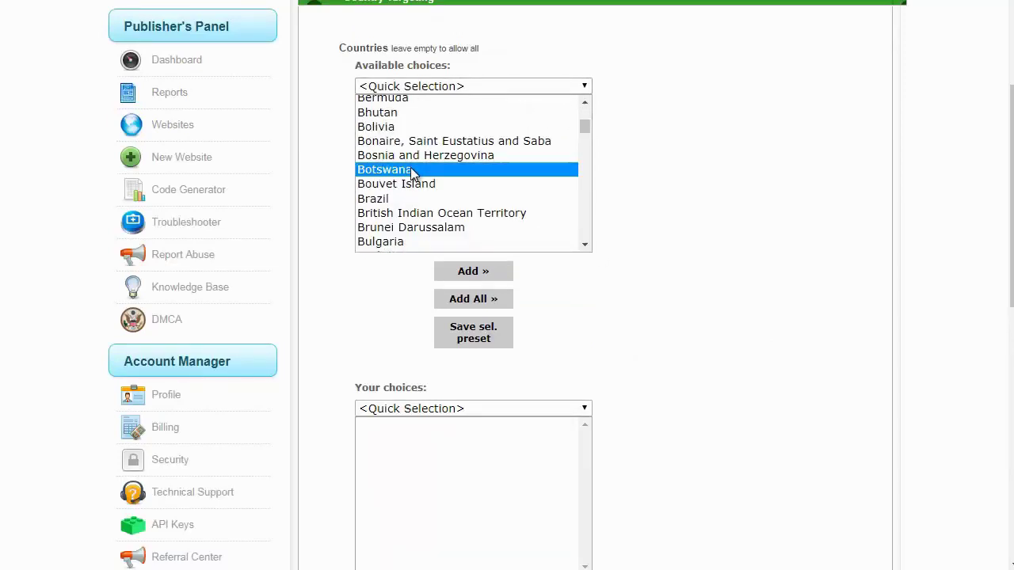
pyautogui.press('i')
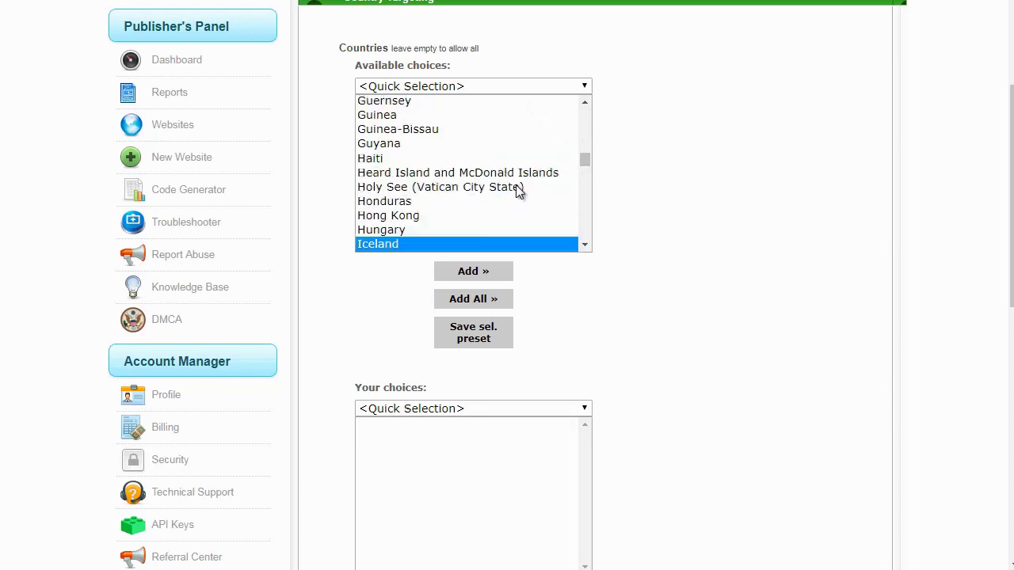
pyautogui.scroll(-3, 583, 245)
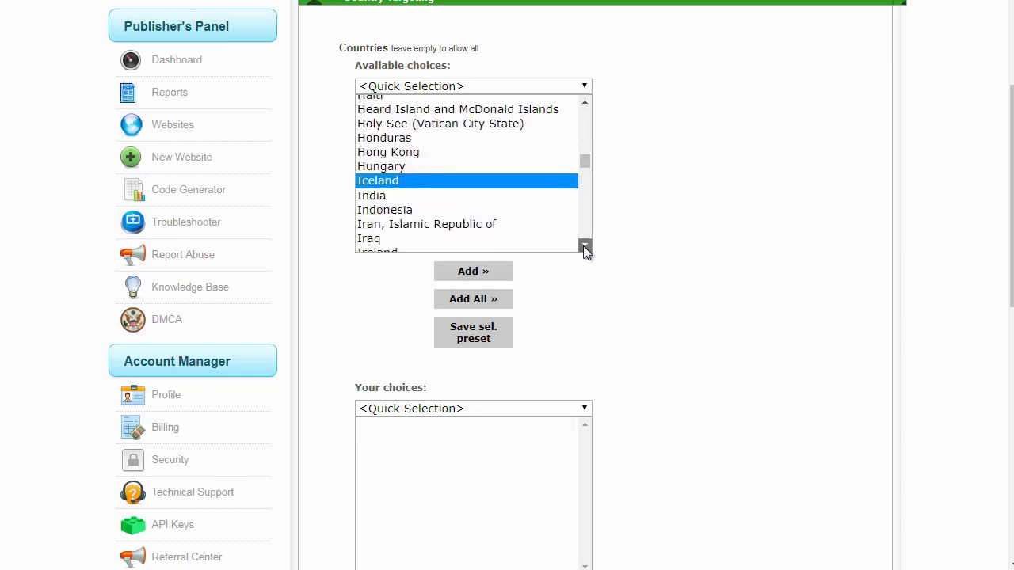
pyautogui.press('i')
pyautogui.click(618, 175)
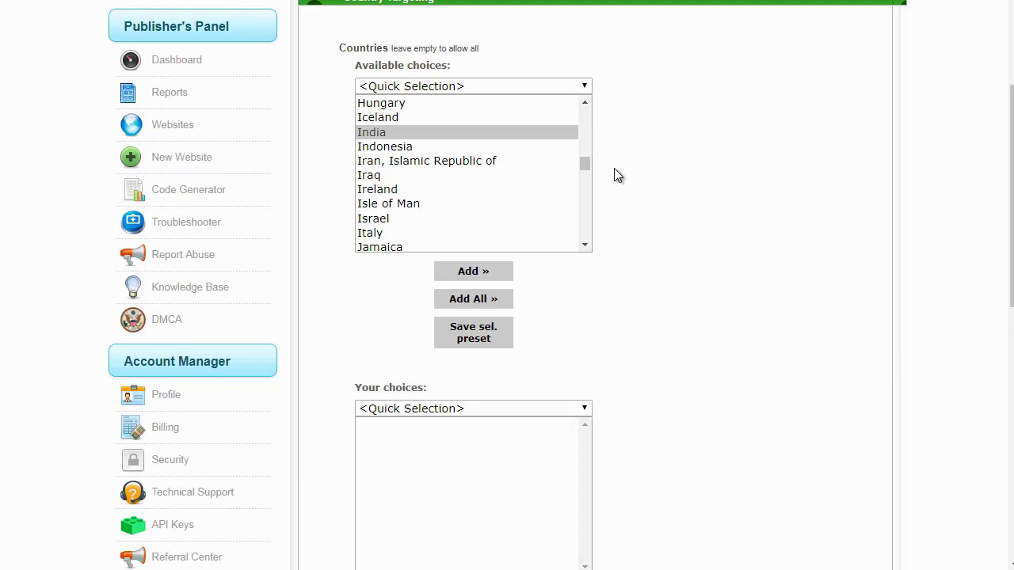
pyautogui.click(496, 132)
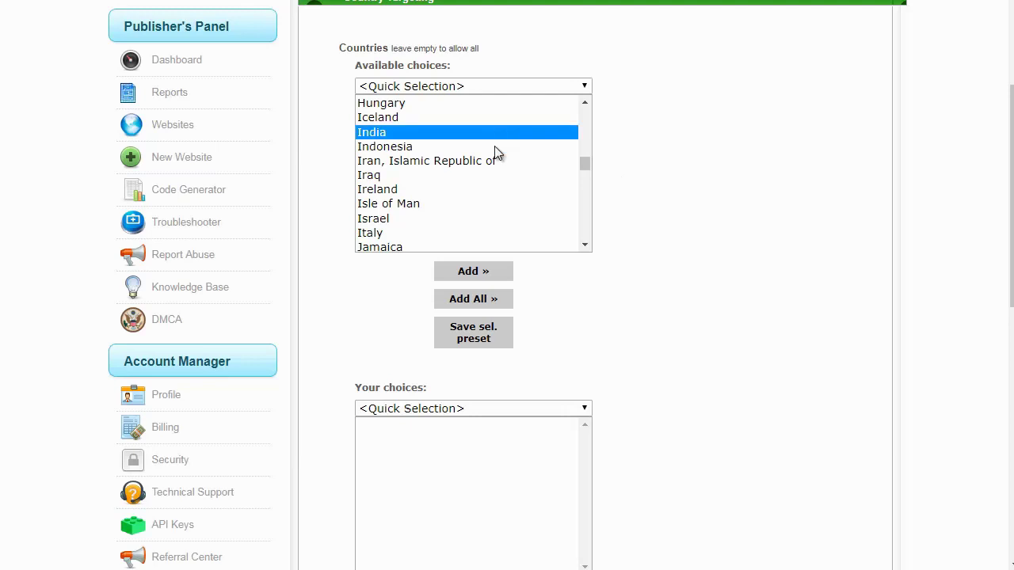
pyautogui.click(489, 274)
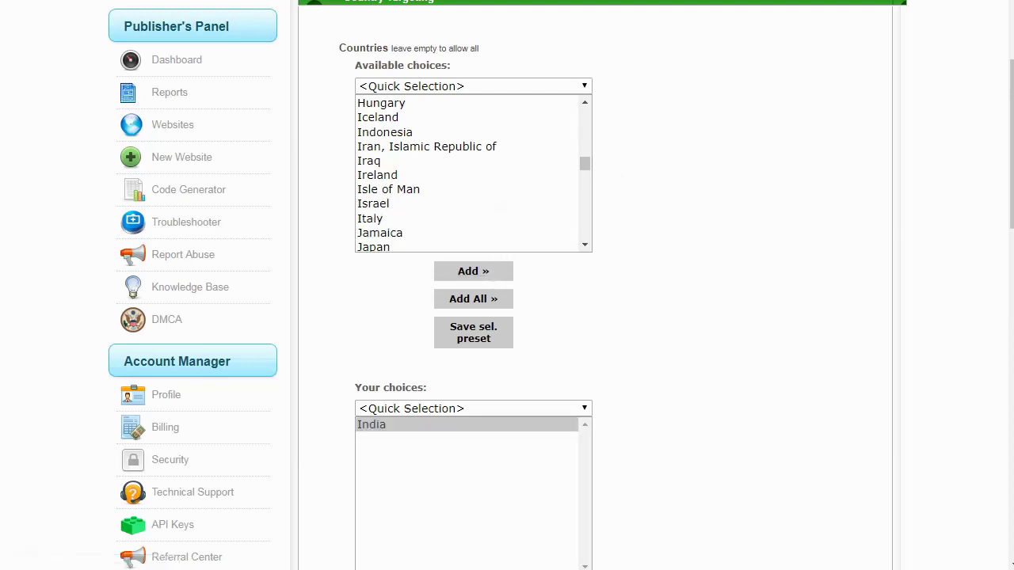
# Step: Open the society targeting settings and add English to the campaign's chosen languages
pyautogui.moveTo(1006, 105); pyautogui.dragTo(1011, 305)
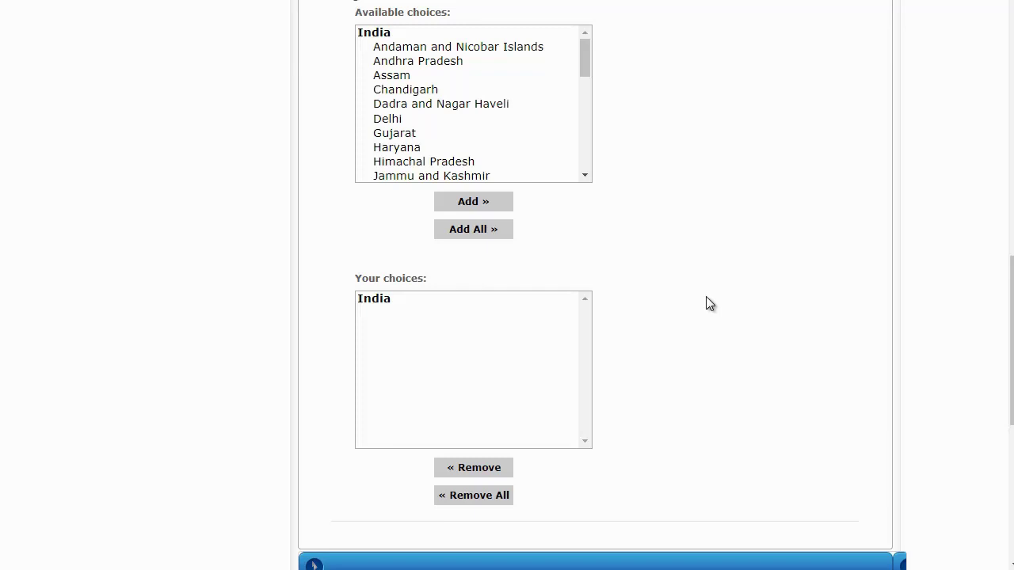
pyautogui.scroll(-4, 1006, 332)
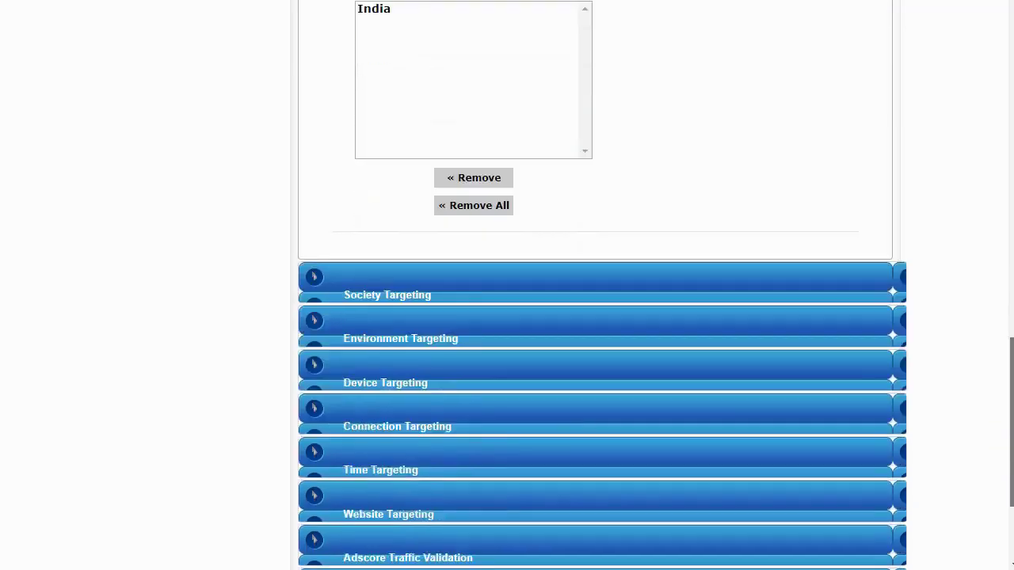
pyautogui.click(607, 270)
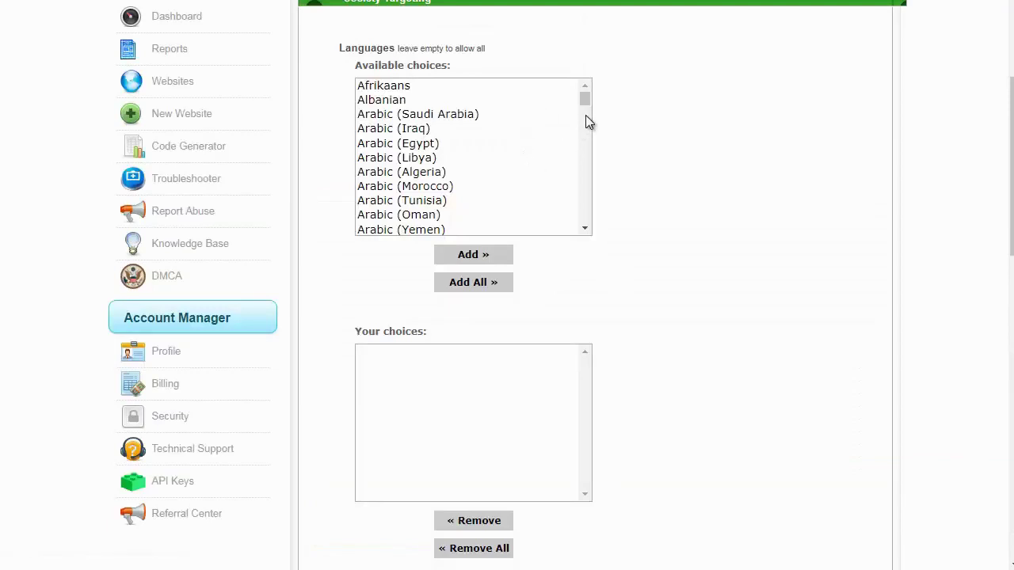
pyautogui.click(537, 120)
pyautogui.press('e')
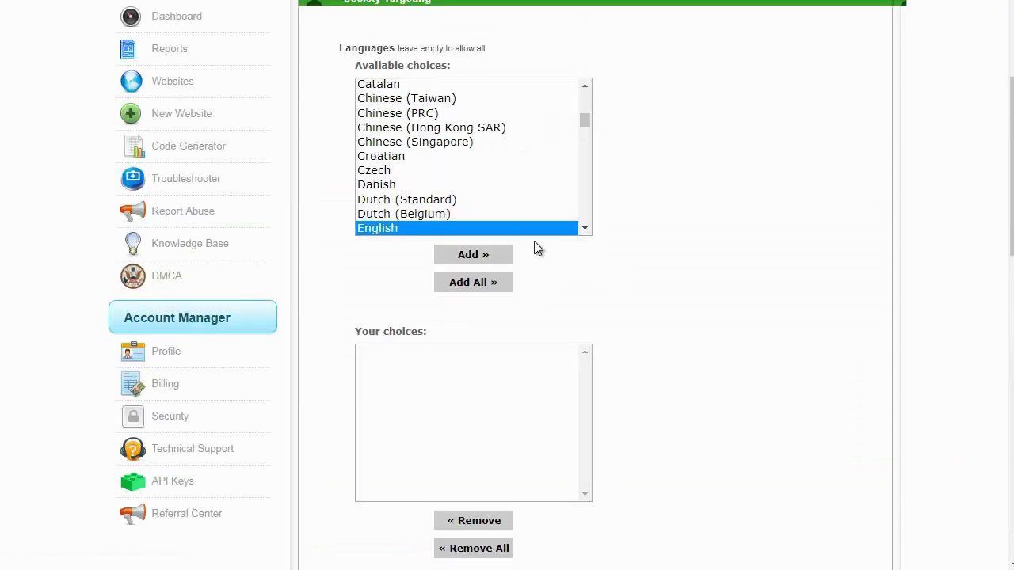
pyautogui.click(485, 255)
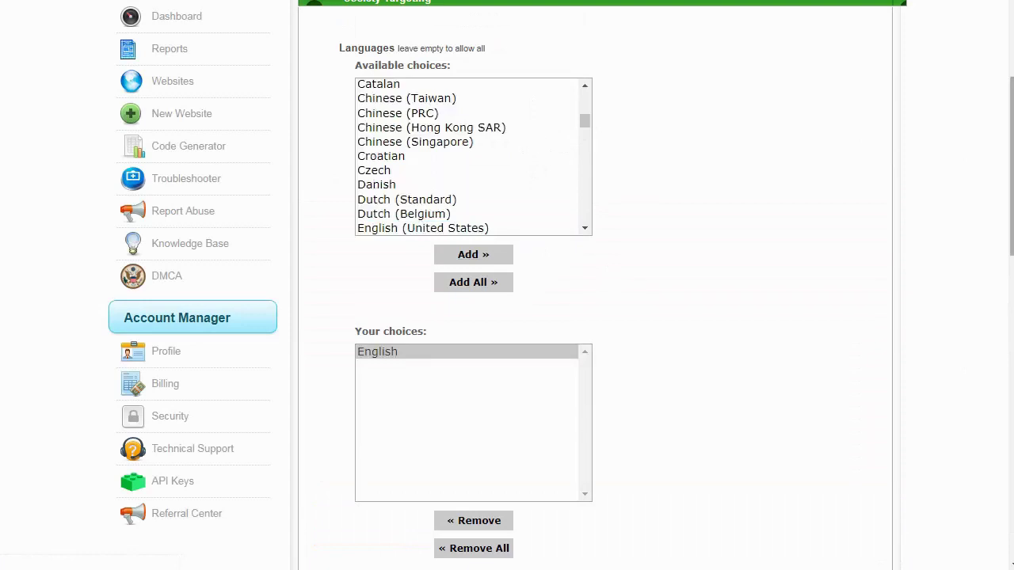
# Step: Open the environment targeting settings and add Android with all its versions to the chosen operating systems
pyautogui.moveTo(1010, 127); pyautogui.dragTo(1009, 371)
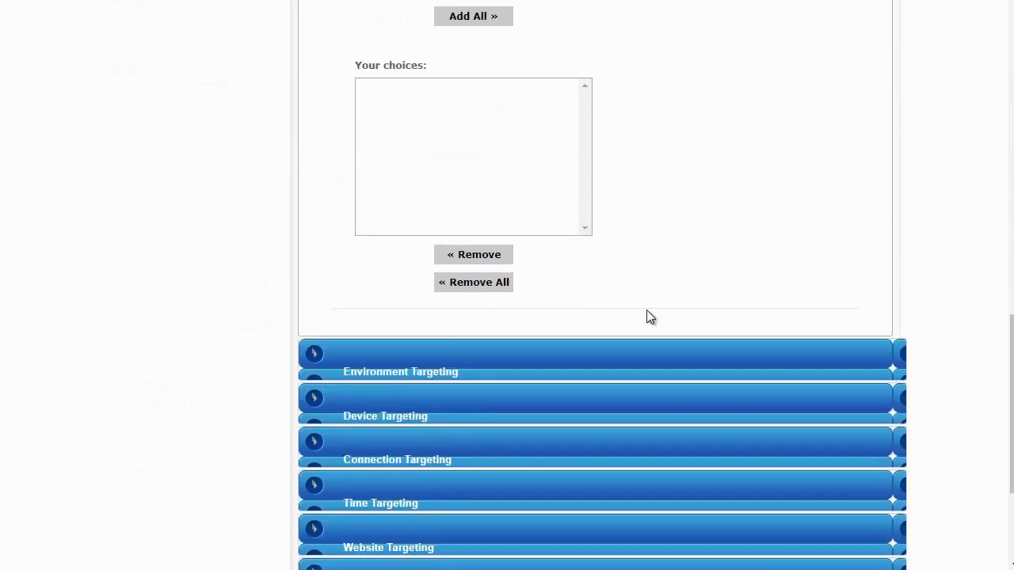
pyautogui.click(614, 363)
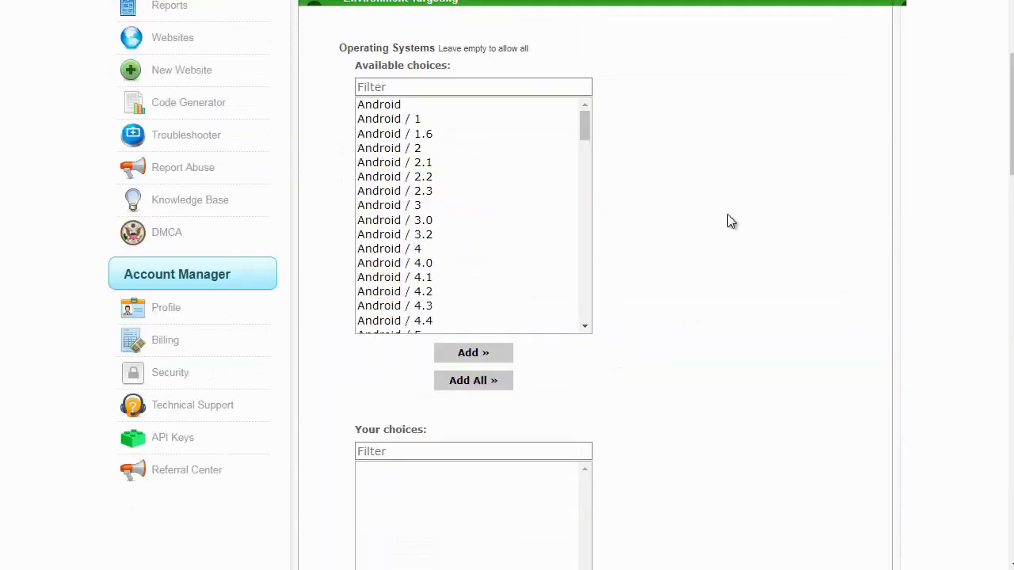
pyautogui.moveTo(1012, 123); pyautogui.dragTo(1012, 132)
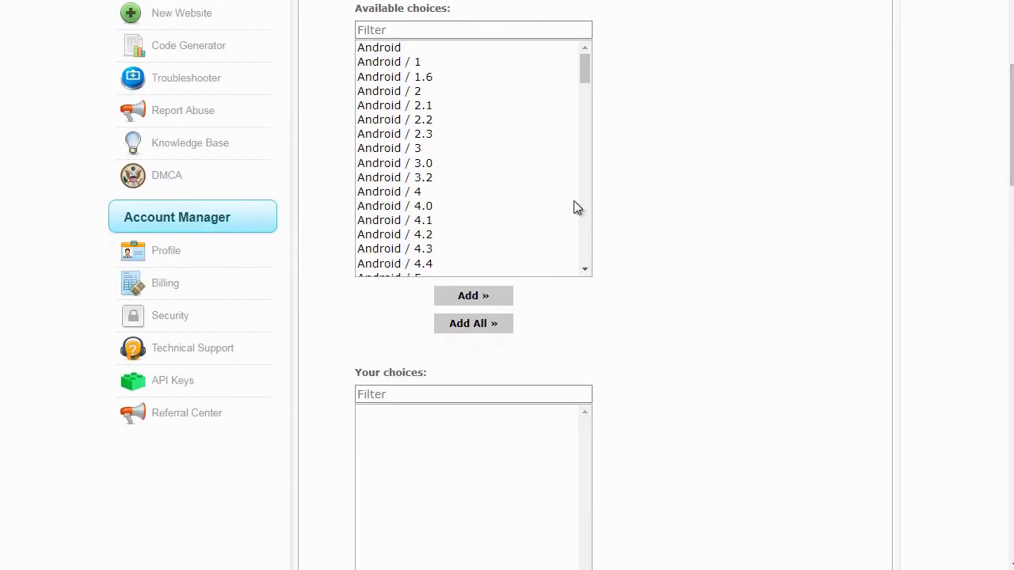
pyautogui.click(492, 62)
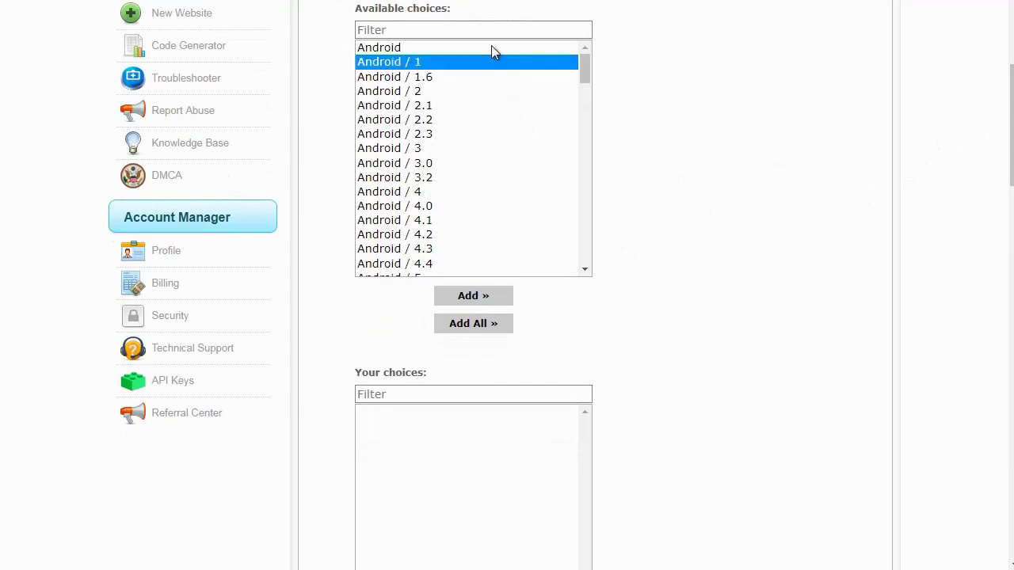
pyautogui.click(491, 47)
pyautogui.click(473, 298)
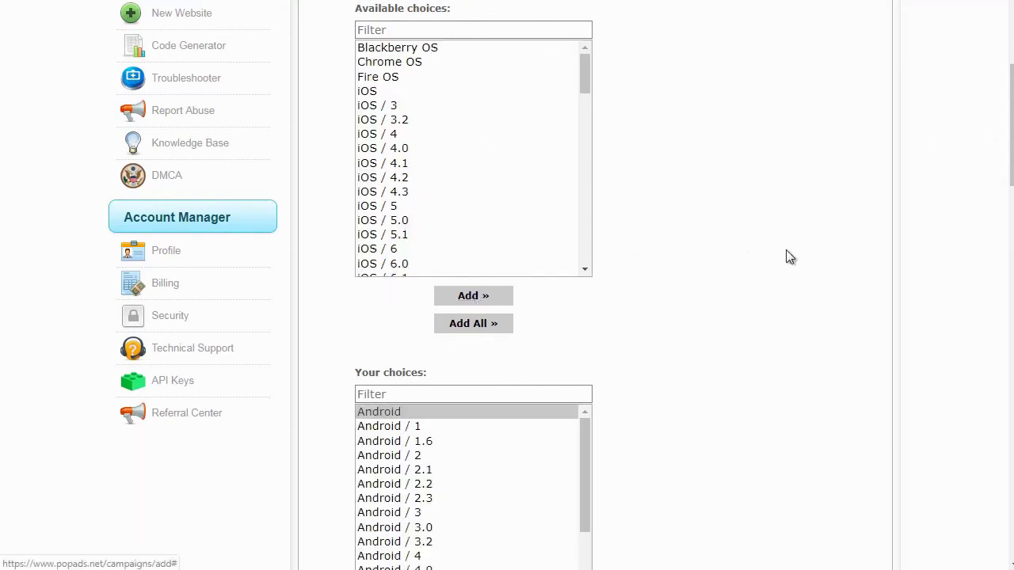
pyautogui.moveTo(584, 79); pyautogui.dragTo(592, 247)
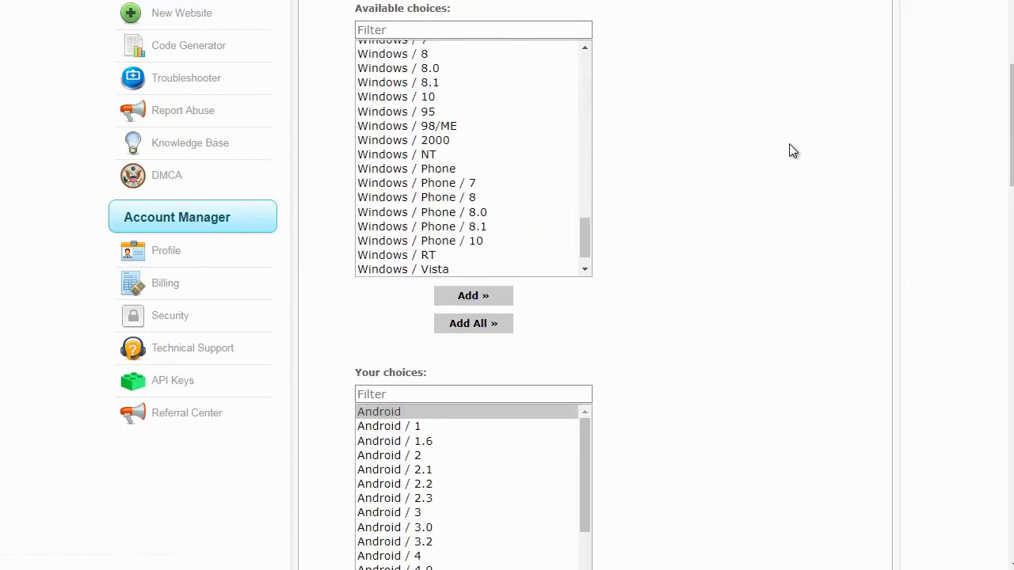
# Step: Open the device targeting settings and add Smartphone to the campaign's chosen form factors
pyautogui.moveTo(1010, 127); pyautogui.dragTo(996, 199)
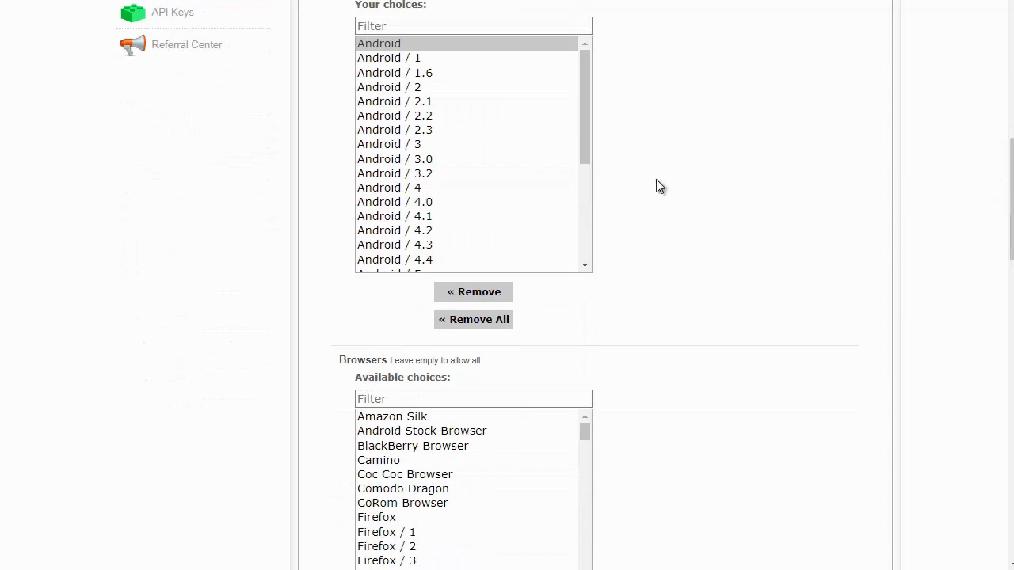
pyautogui.moveTo(1010, 190); pyautogui.dragTo(997, 379)
pyautogui.scroll(2, 996, 379)
pyautogui.scroll(-6, 996, 379)
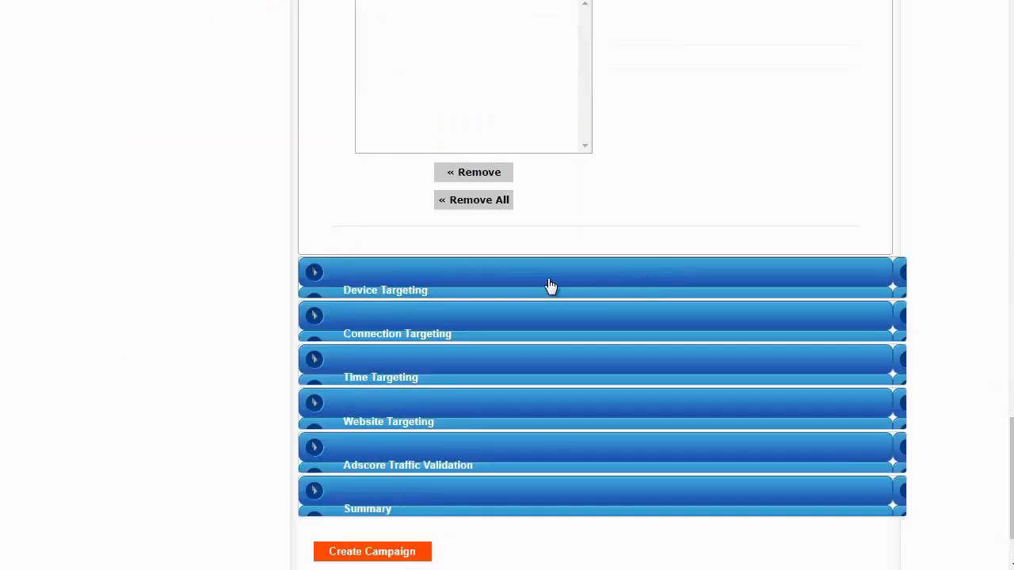
pyautogui.click(550, 285)
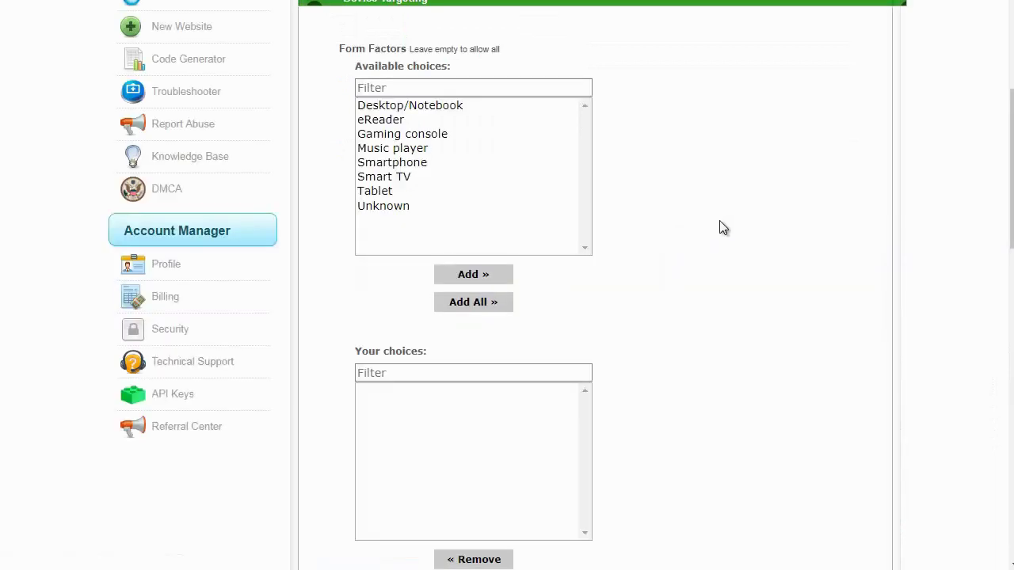
pyautogui.click(422, 163)
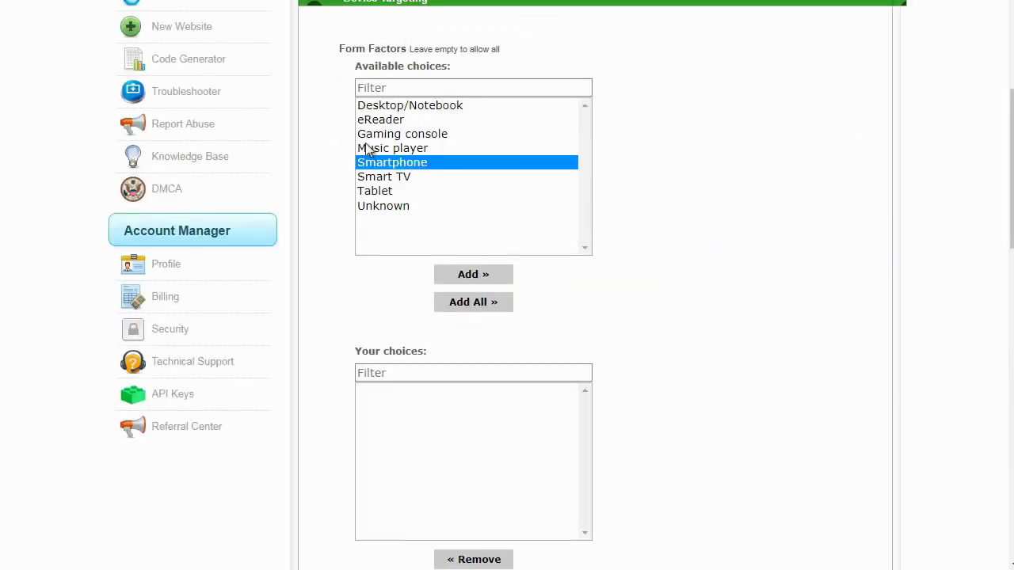
pyautogui.moveTo(379, 134); pyautogui.dragTo(400, 211)
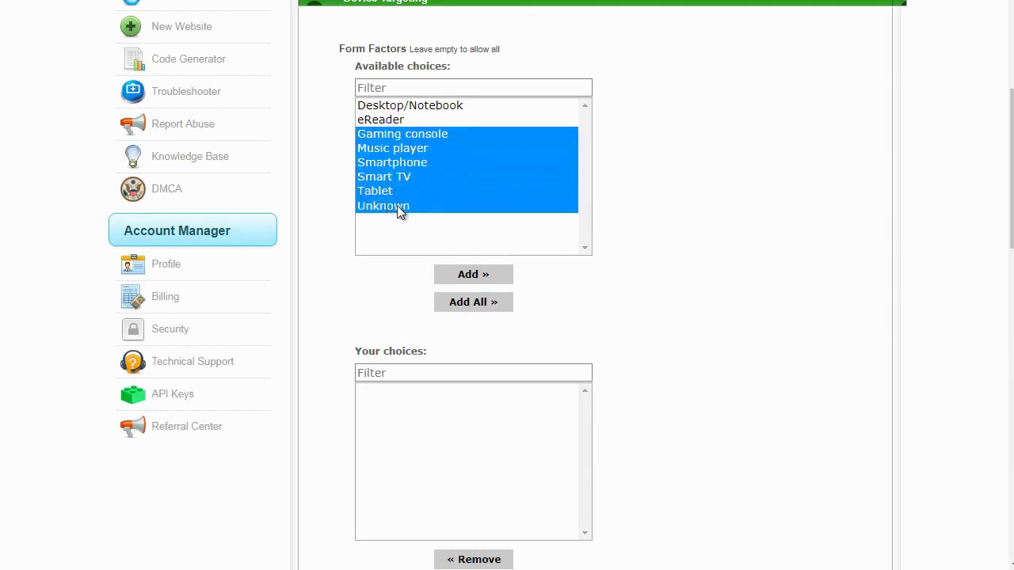
pyautogui.click(396, 164)
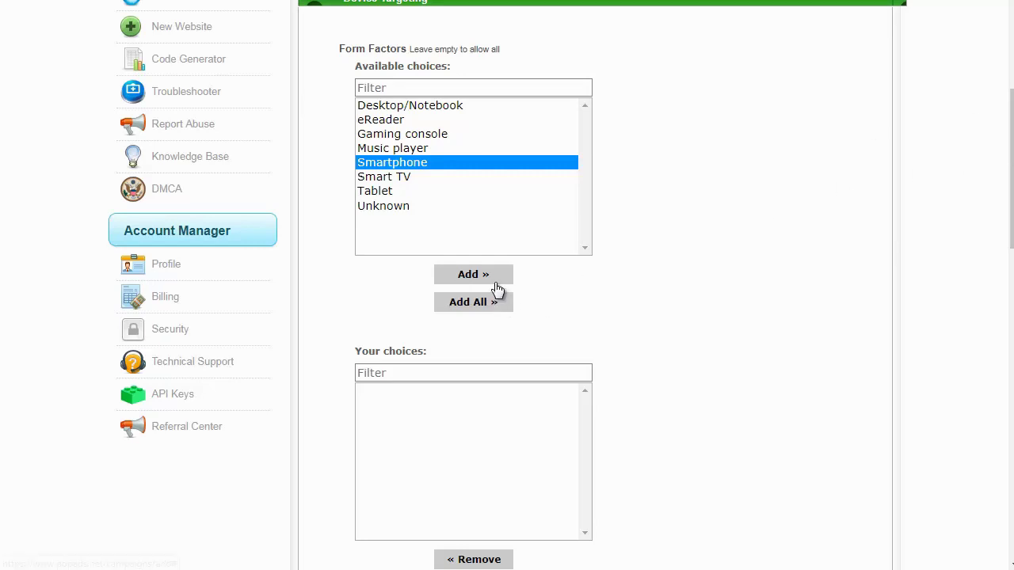
pyautogui.click(472, 275)
pyautogui.scroll(-3, 937, 232)
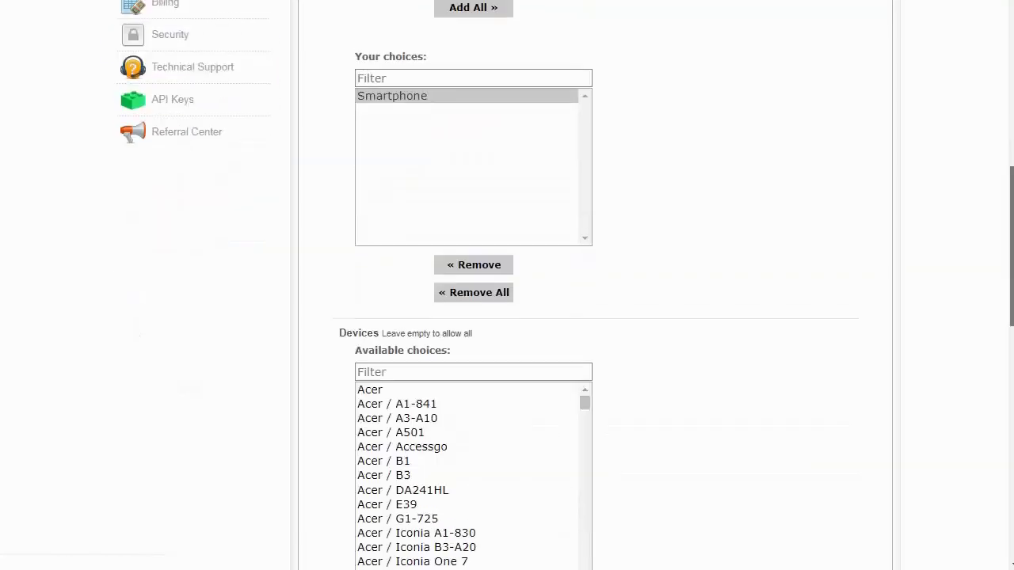
pyautogui.scroll(-2, 697, 215)
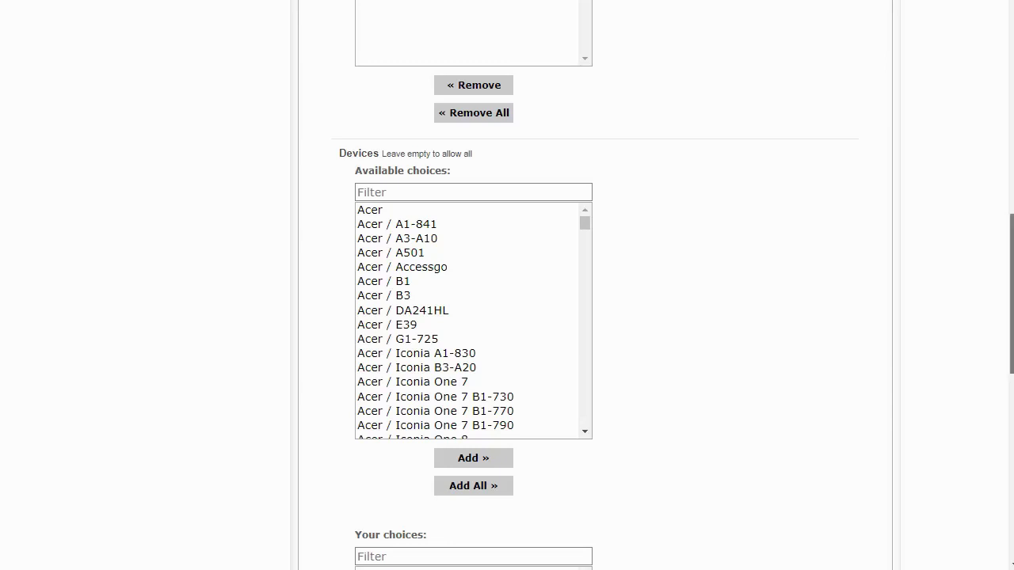
# Step: Open the connection targeting settings and highlight Cellular among the available connection types
pyautogui.scroll(-7, 1002, 396)
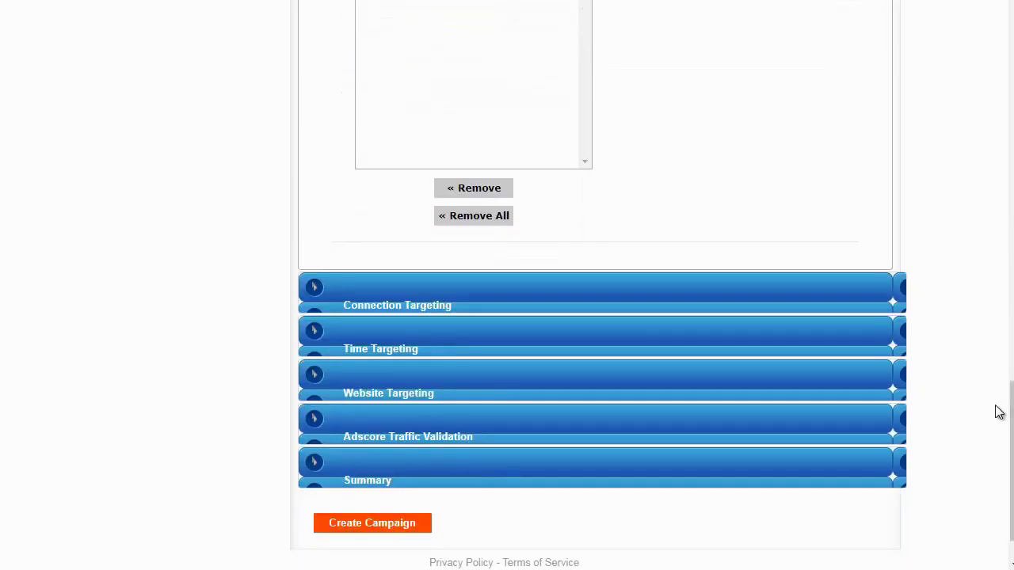
pyautogui.click(806, 293)
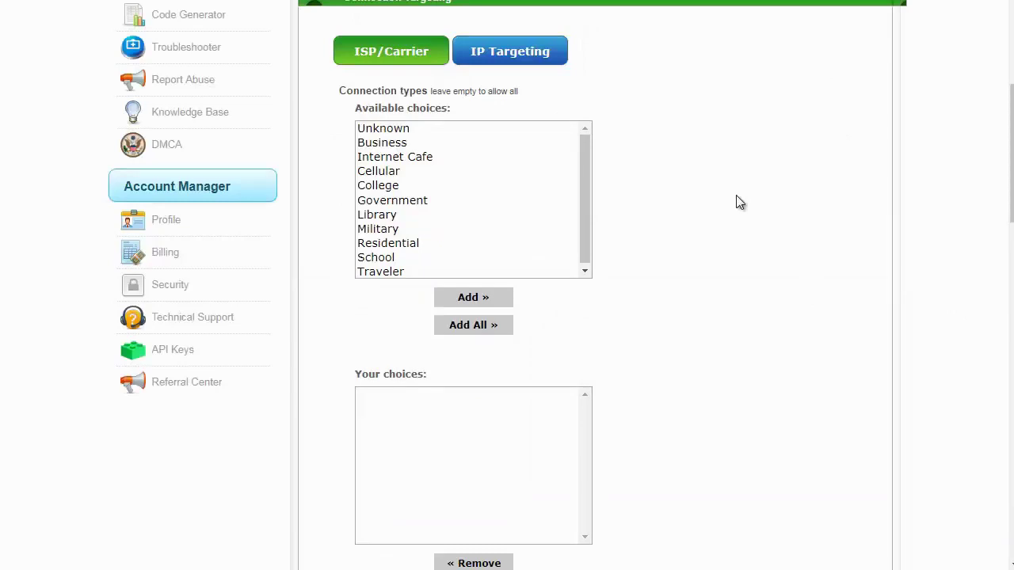
pyautogui.click(413, 158)
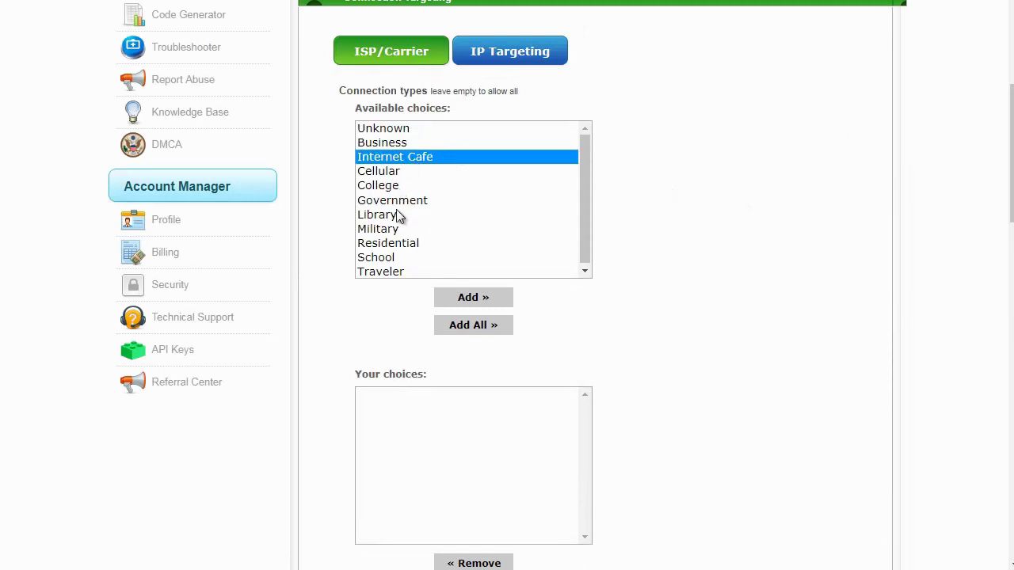
pyautogui.click(387, 143)
pyautogui.click(430, 173)
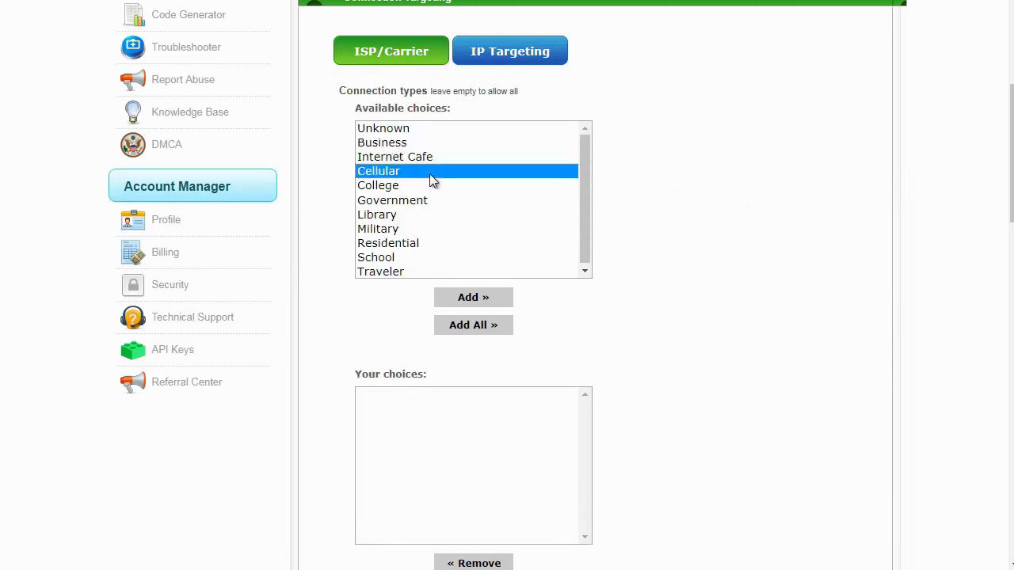
# Step: Look over the Internet service provider choices, open the time targeting settings and browse the timezone options down to the Asia entries
pyautogui.scroll(-13, 524, 302)
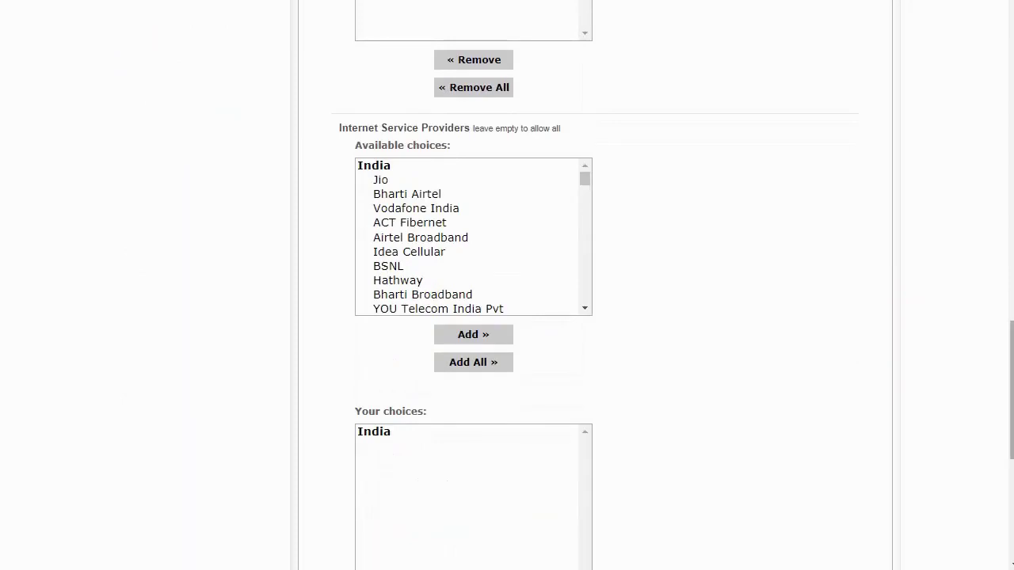
pyautogui.scroll(-1, 507, 286)
pyautogui.scroll(-6, 666, 309)
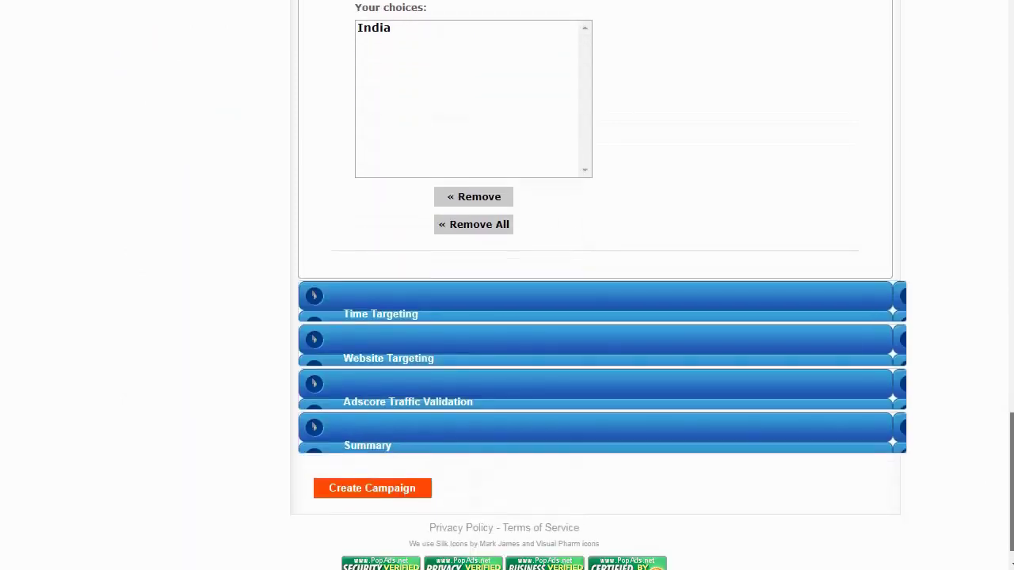
pyautogui.click(650, 303)
pyautogui.scroll(-2, 648, 303)
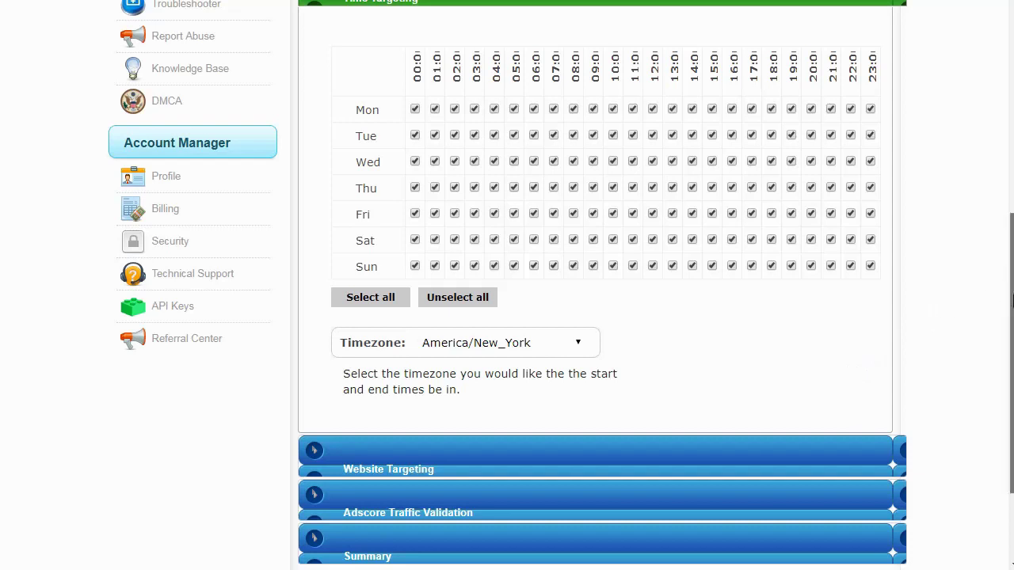
pyautogui.moveTo(1007, 297); pyautogui.dragTo(980, 309)
pyautogui.click(534, 320)
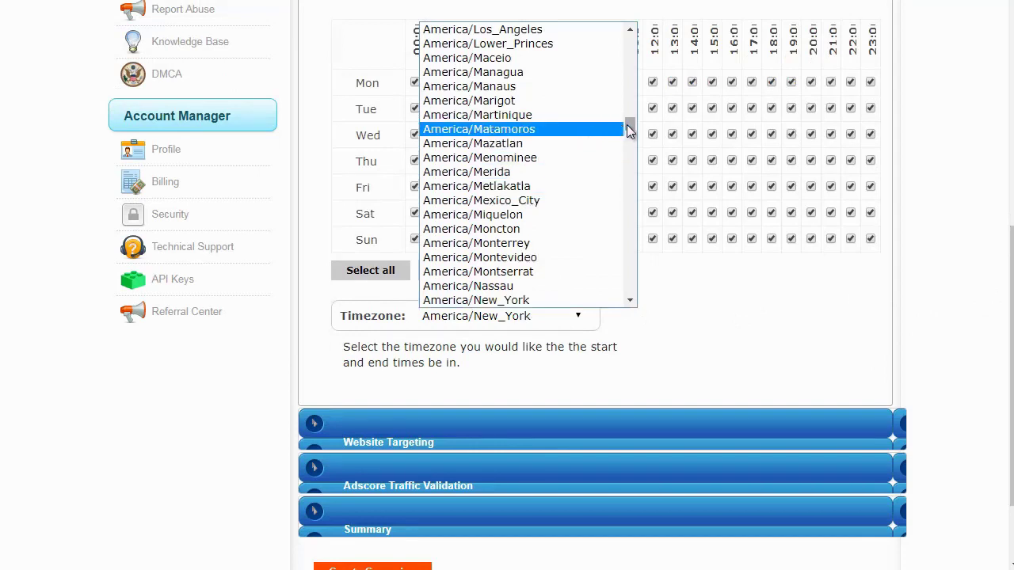
pyautogui.moveTo(630, 129); pyautogui.dragTo(630, 186)
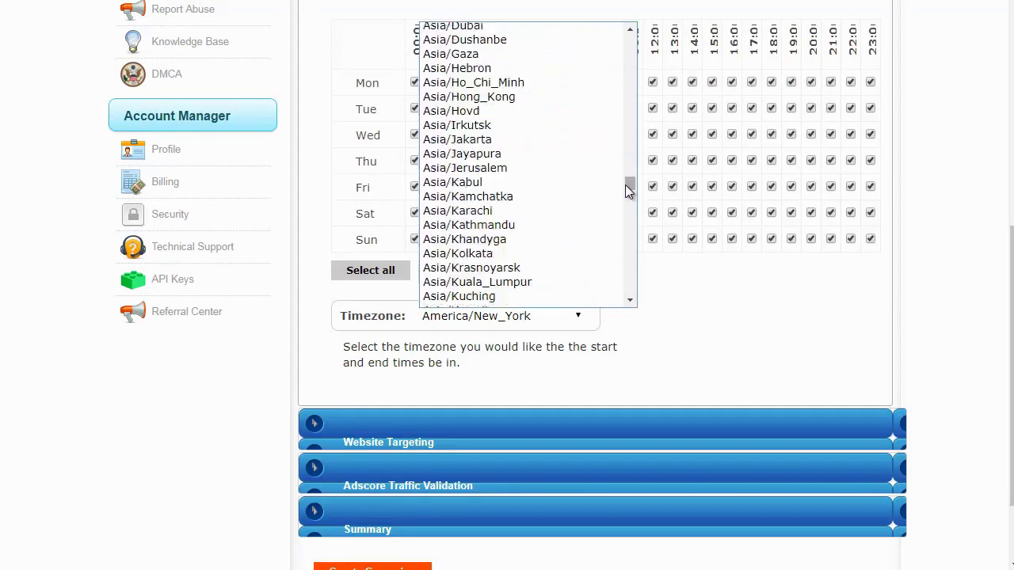
pyautogui.click(935, 360)
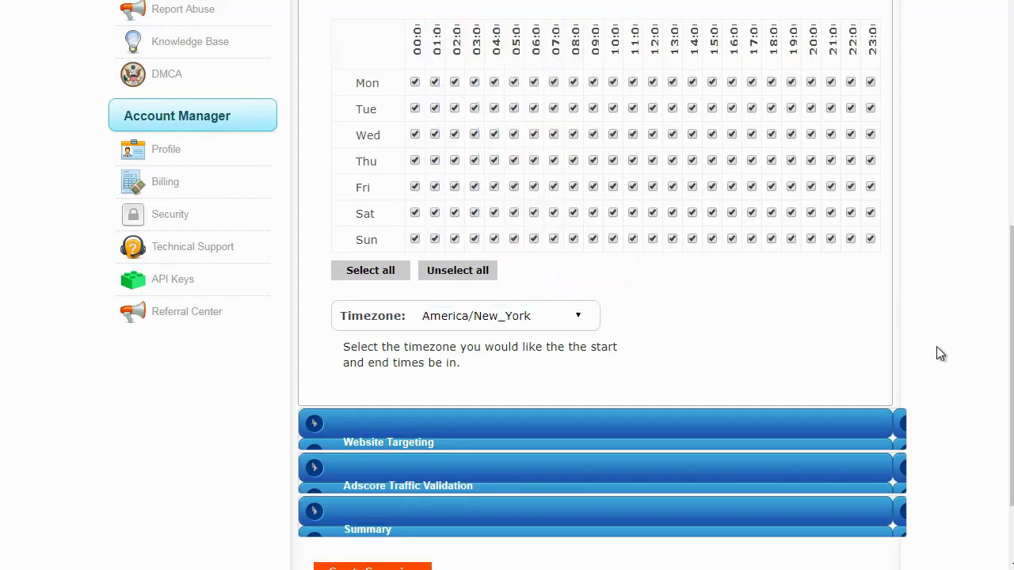
# Step: Open the website targeting settings, compare the Exclude and Include Websites modes, and leave Include Websites selected
pyautogui.click(645, 441)
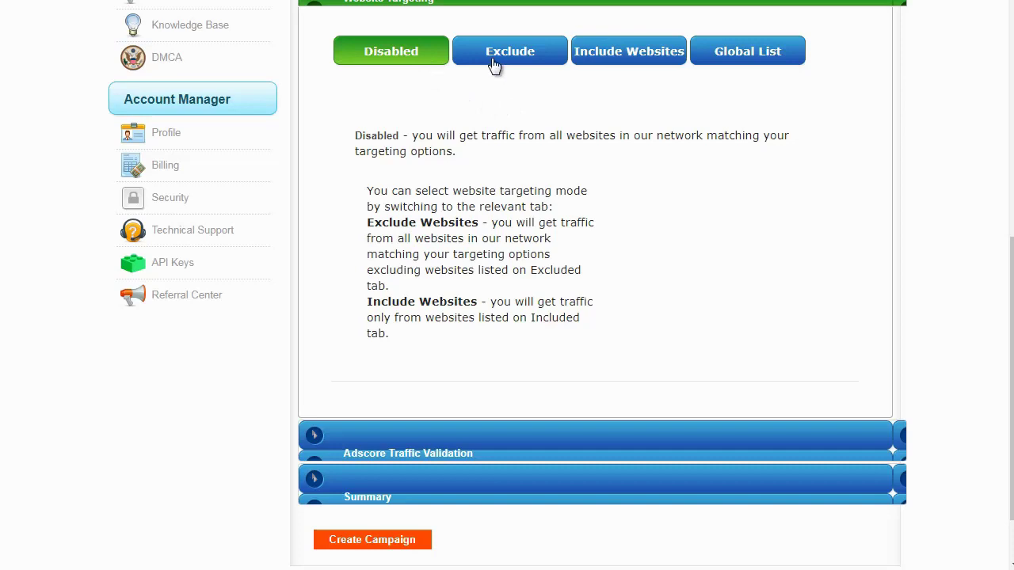
pyautogui.click(495, 66)
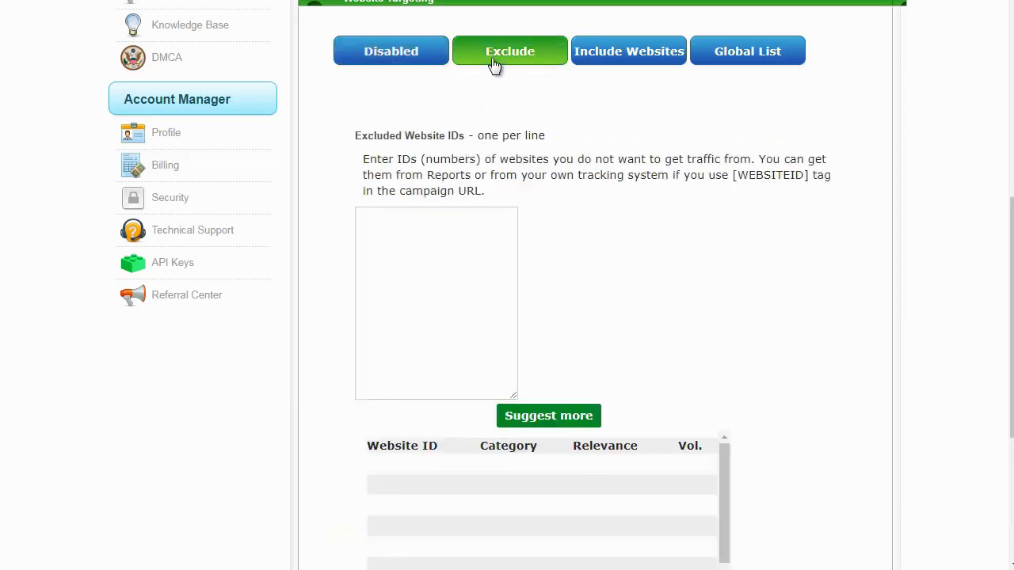
pyautogui.click(614, 57)
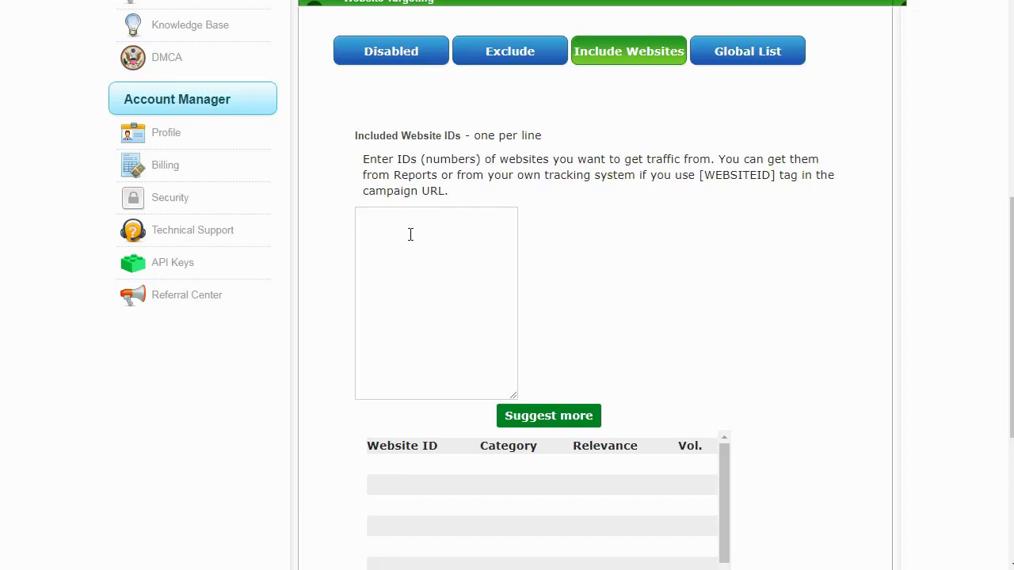
pyautogui.click(389, 251)
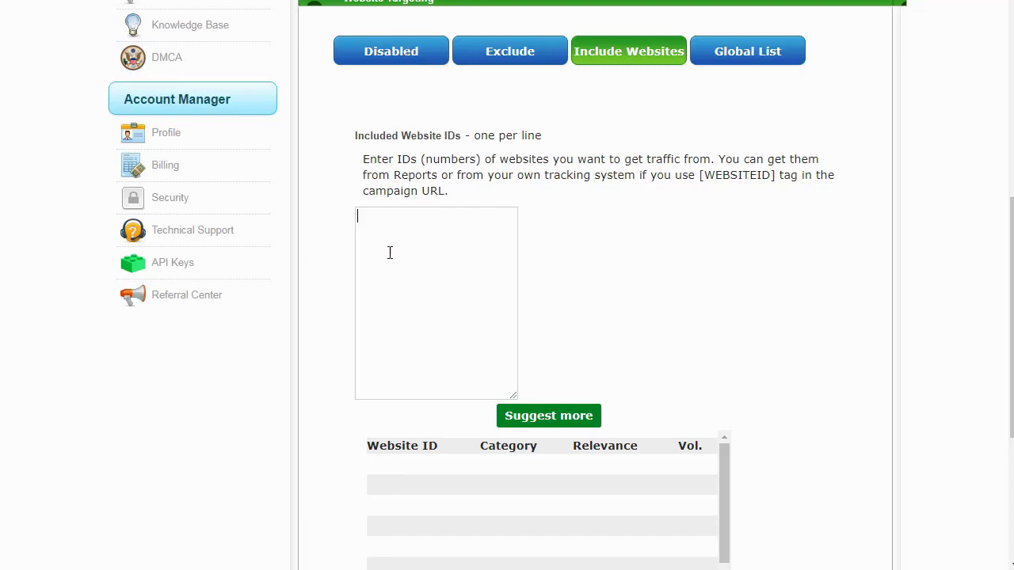
pyautogui.click(492, 51)
pyautogui.click(599, 53)
pyautogui.click(428, 243)
# Step: Review the Adscore traffic validation settings and the traffic estimate in the campaign summary
pyautogui.moveTo(1011, 202); pyautogui.dragTo(1004, 321)
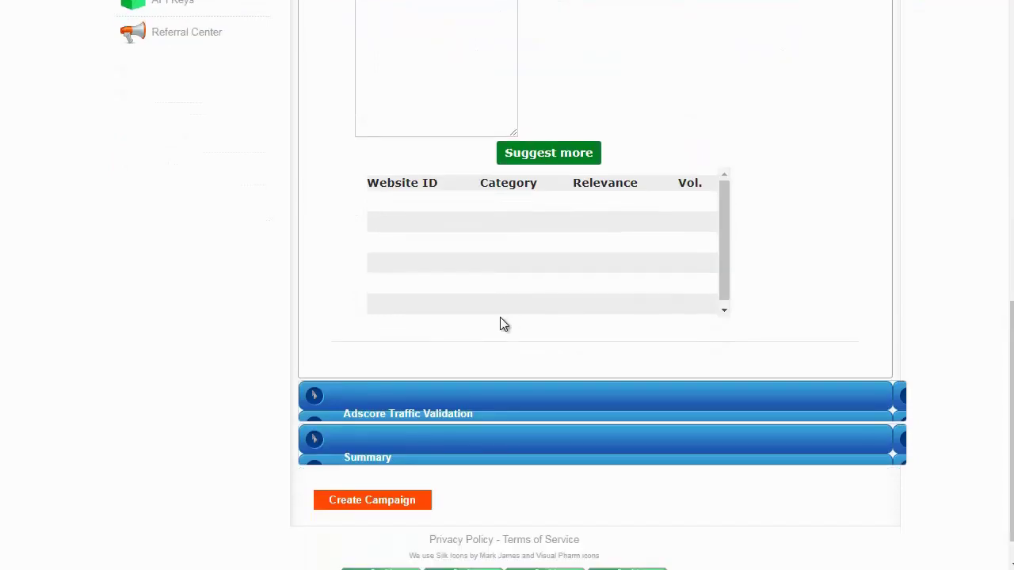
pyautogui.click(459, 415)
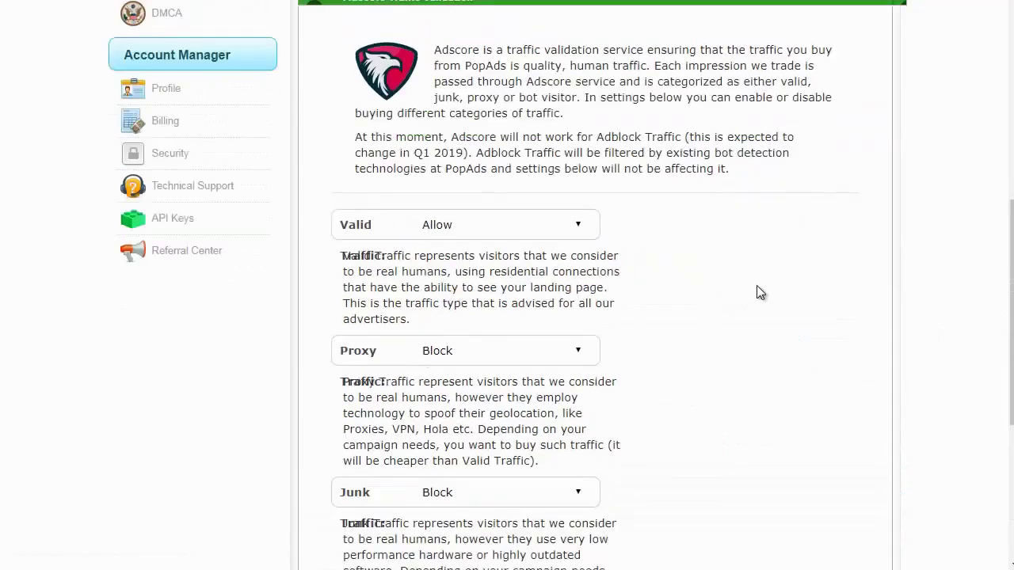
pyautogui.scroll(-3, 507, 317)
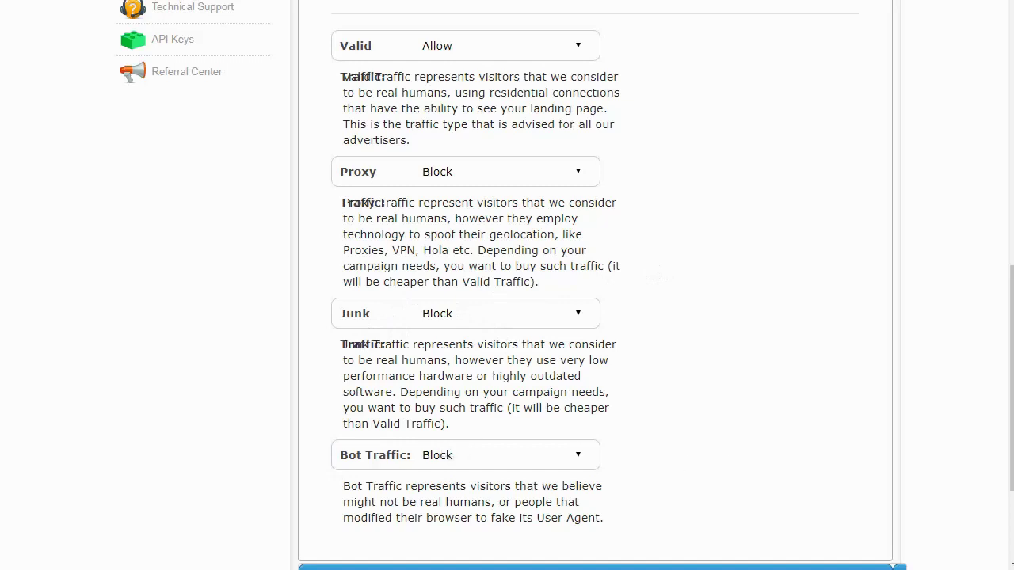
pyautogui.scroll(-3, 684, 311)
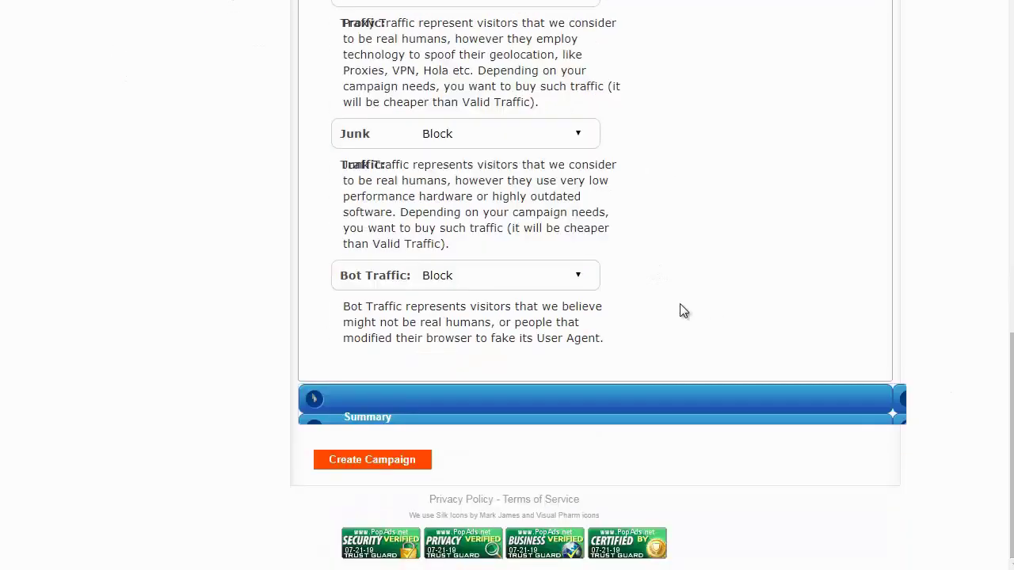
pyautogui.click(498, 403)
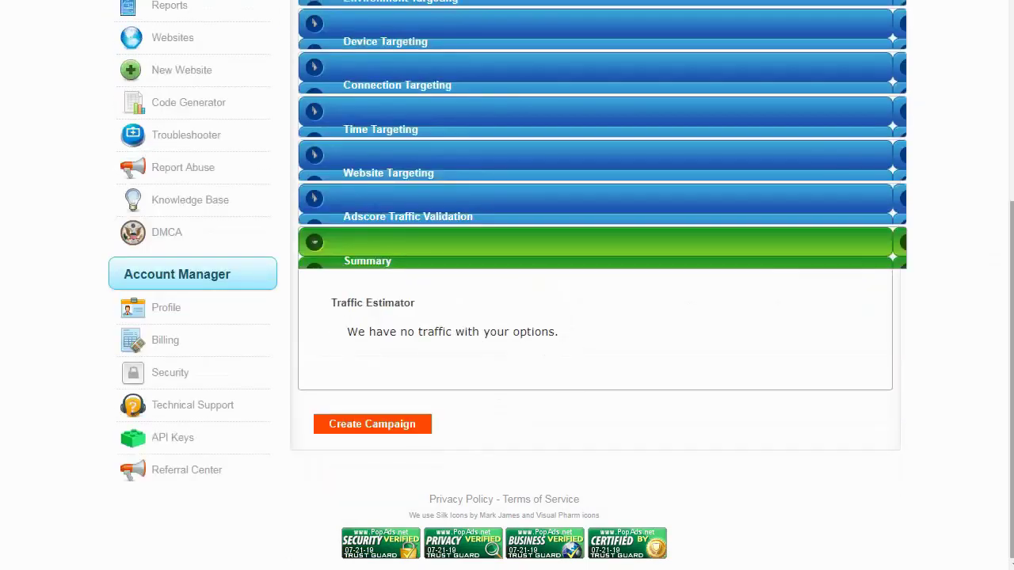
pyautogui.scroll(1, 561, 285)
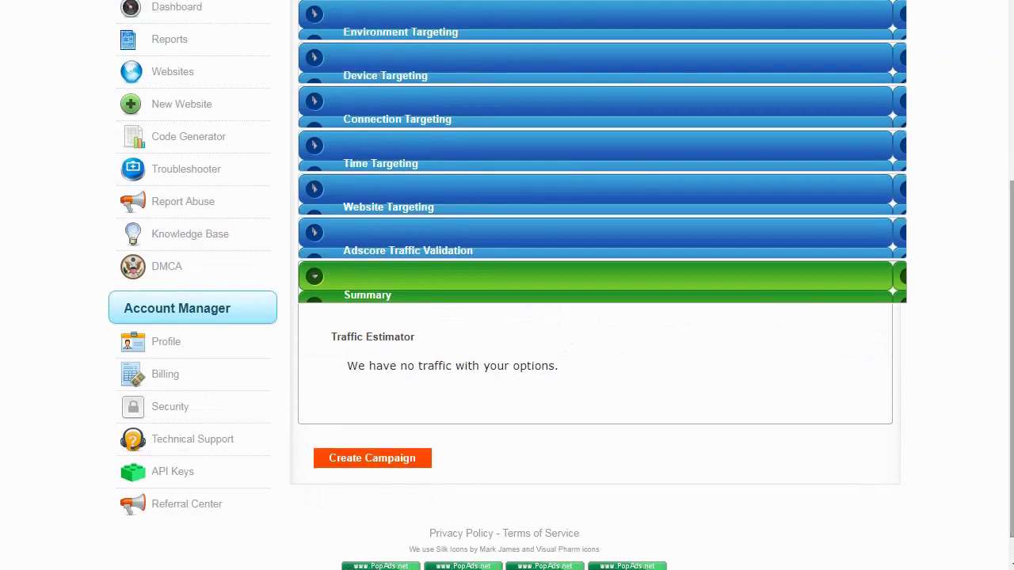
# Step: Reopen the campaign's budget settings and throttling settings to review the bid, budget and throttling mode
pyautogui.scroll(5, 1009, 90)
pyautogui.scroll(-1, 730, 132)
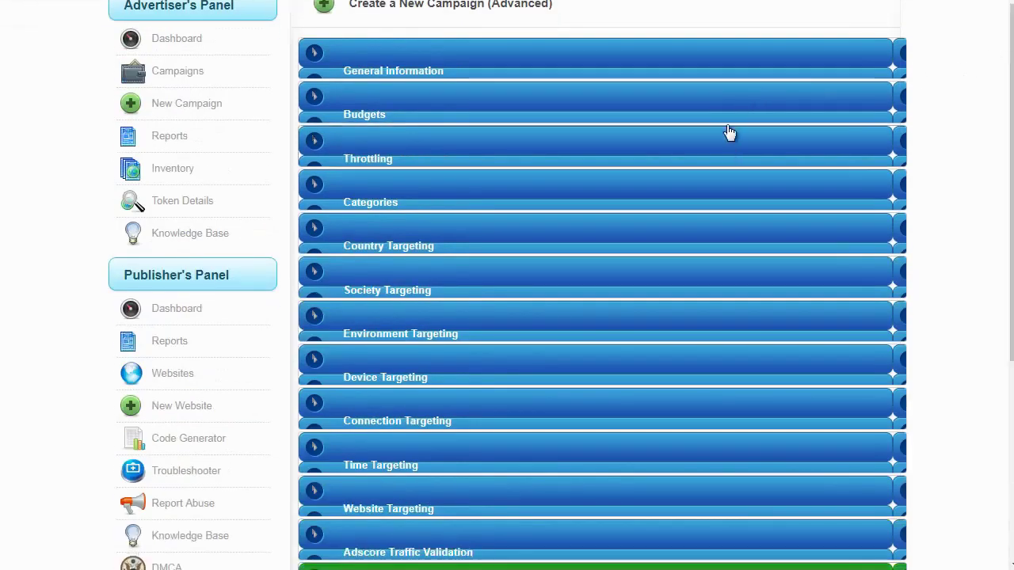
pyautogui.click(731, 116)
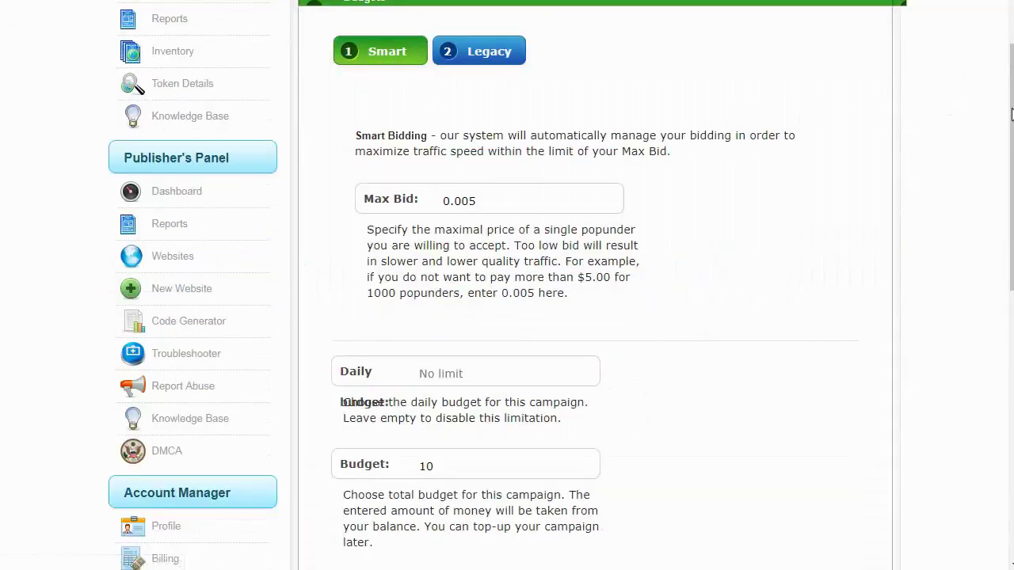
pyautogui.scroll(-3, 1011, 115)
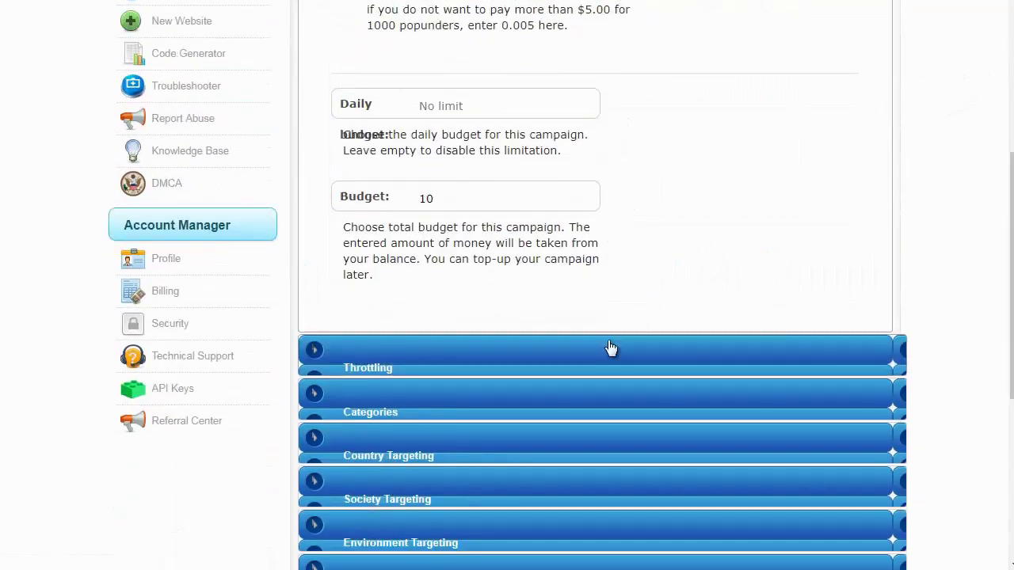
pyautogui.click(611, 348)
pyautogui.scroll(-1, 1011, 248)
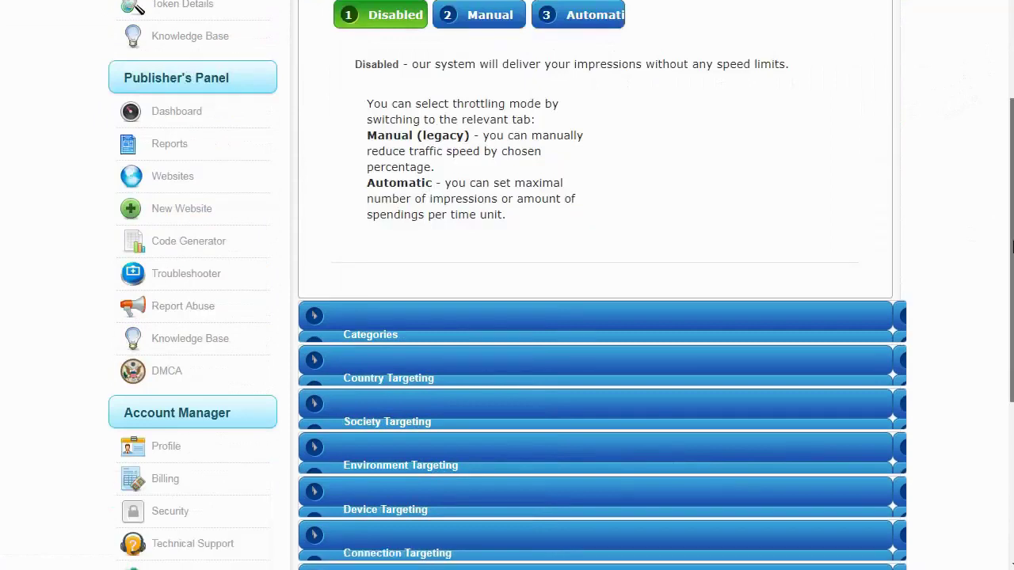
pyautogui.scroll(-1, 1012, 247)
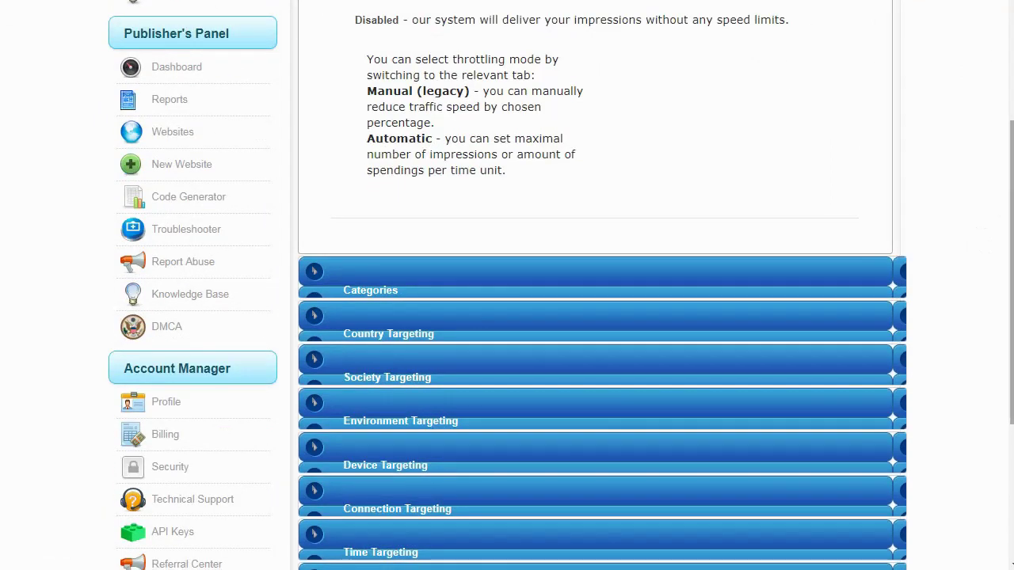
pyautogui.moveTo(1006, 194); pyautogui.dragTo(1006, 89)
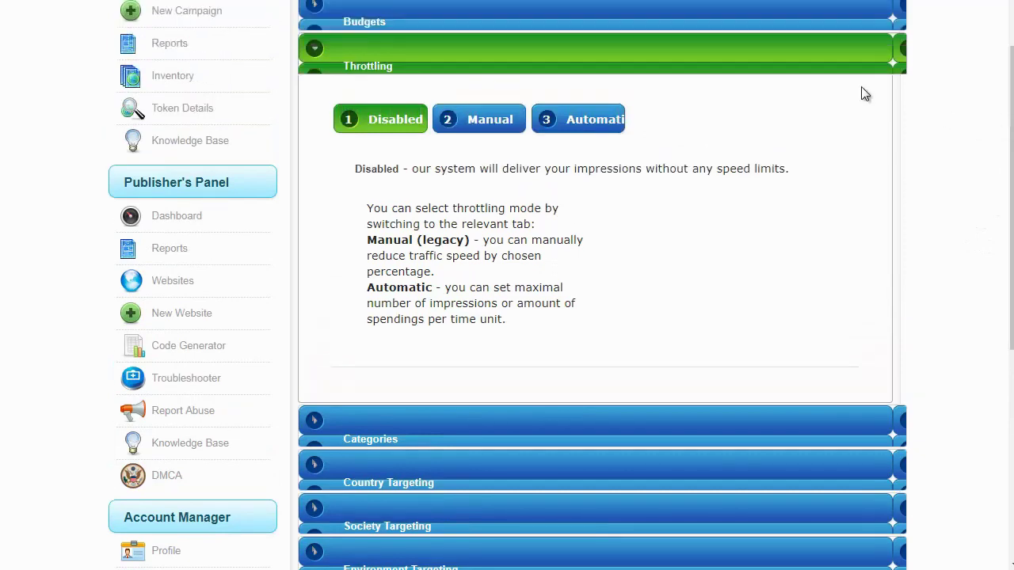
# Step: Return to the budget settings and set the smart bidding Max Bid to 0.05
pyautogui.click(696, 13)
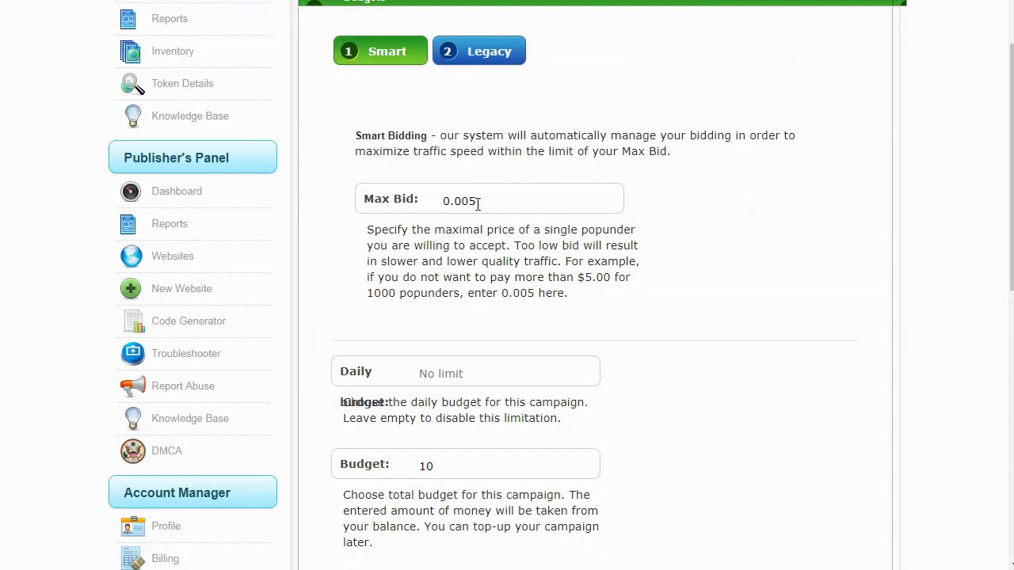
pyautogui.moveTo(476, 204); pyautogui.dragTo(440, 202)
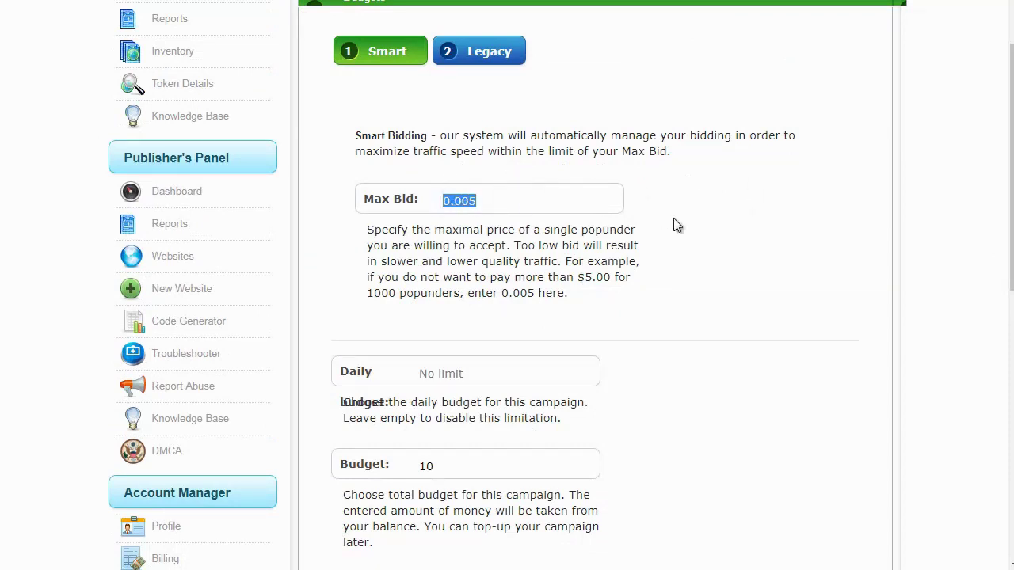
pyautogui.press('Right')
pyautogui.press('BackSpace')
pyautogui.press('BackSpace')
pyautogui.write('5')
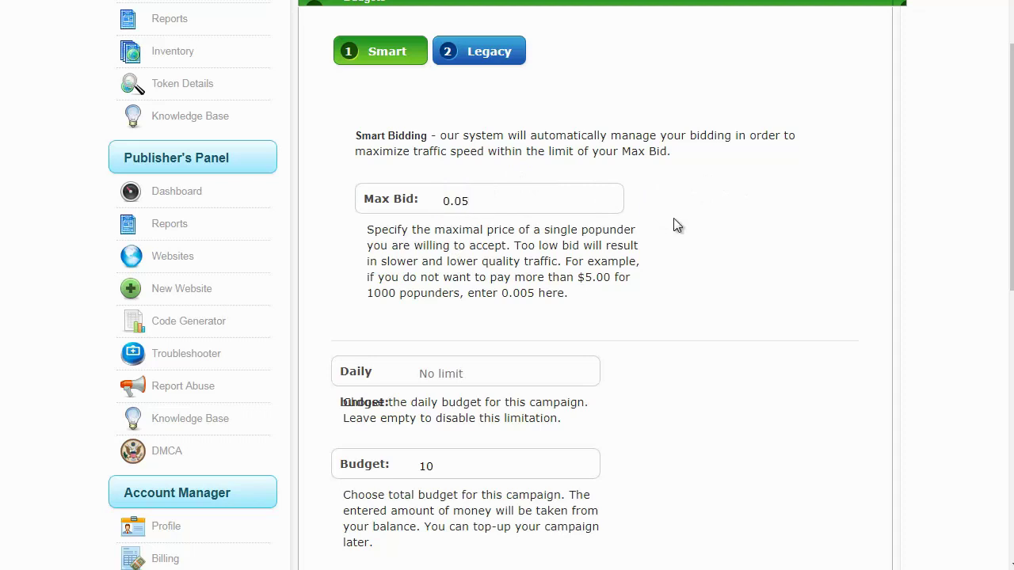
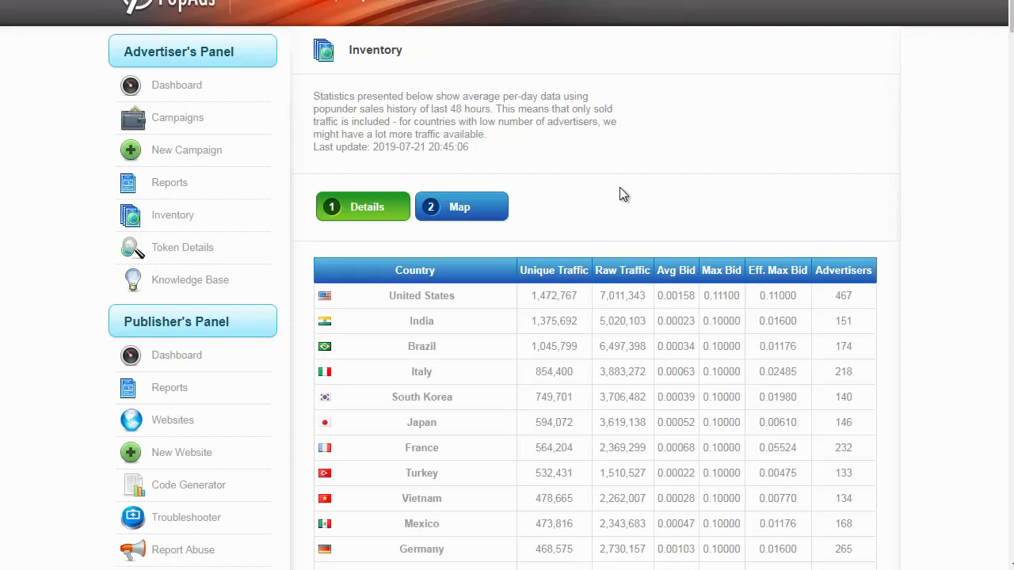
# Step: Look through the inventory's traffic and bid statistics per country, and start a new advanced campaign
pyautogui.scroll(-13, 1000, 9)
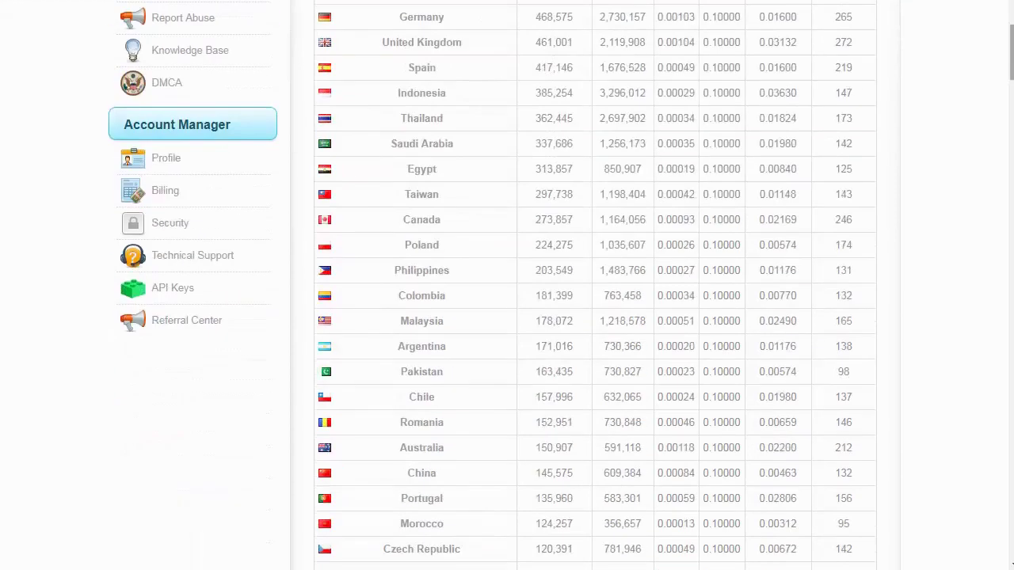
pyautogui.scroll(-20, 996, 510)
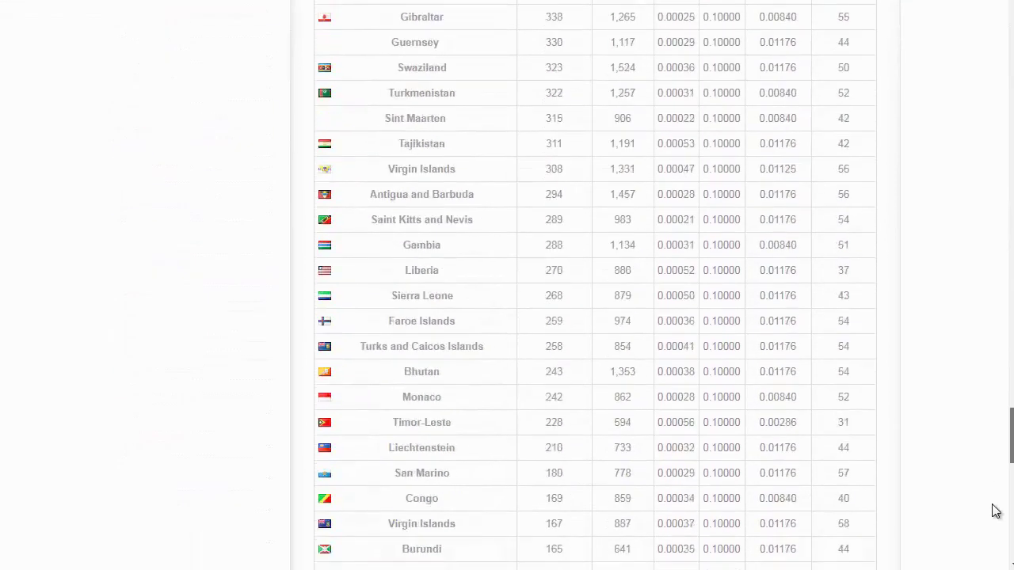
pyautogui.scroll(-5, 996, 511)
pyautogui.scroll(20, 1003, 316)
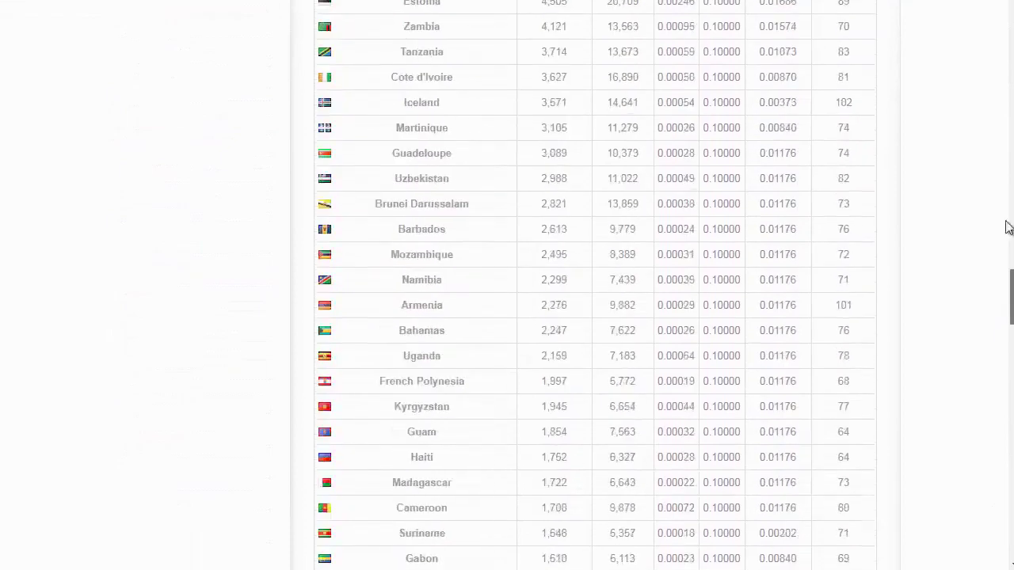
pyautogui.scroll(15, 1004, 109)
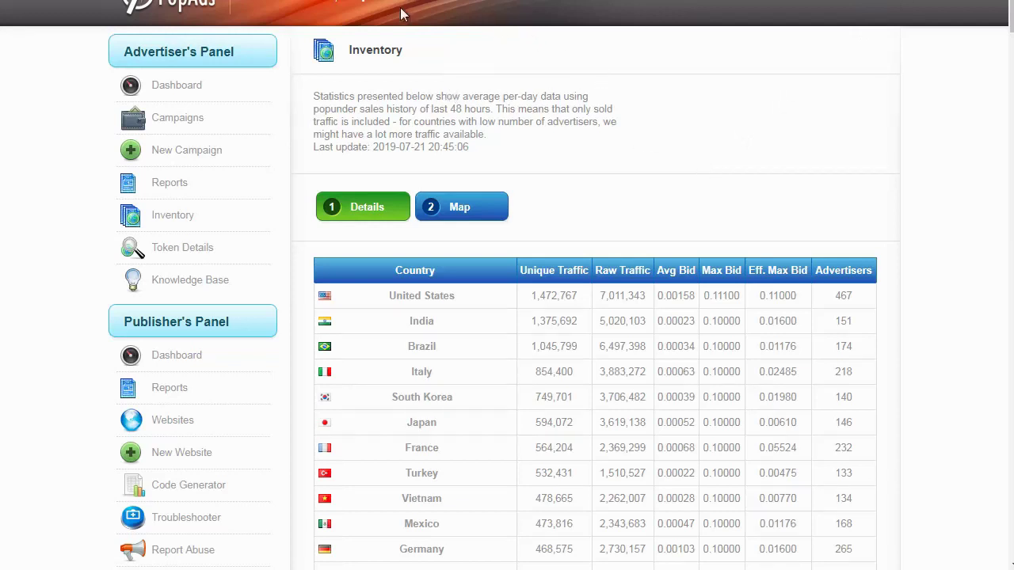
pyautogui.click(190, 158)
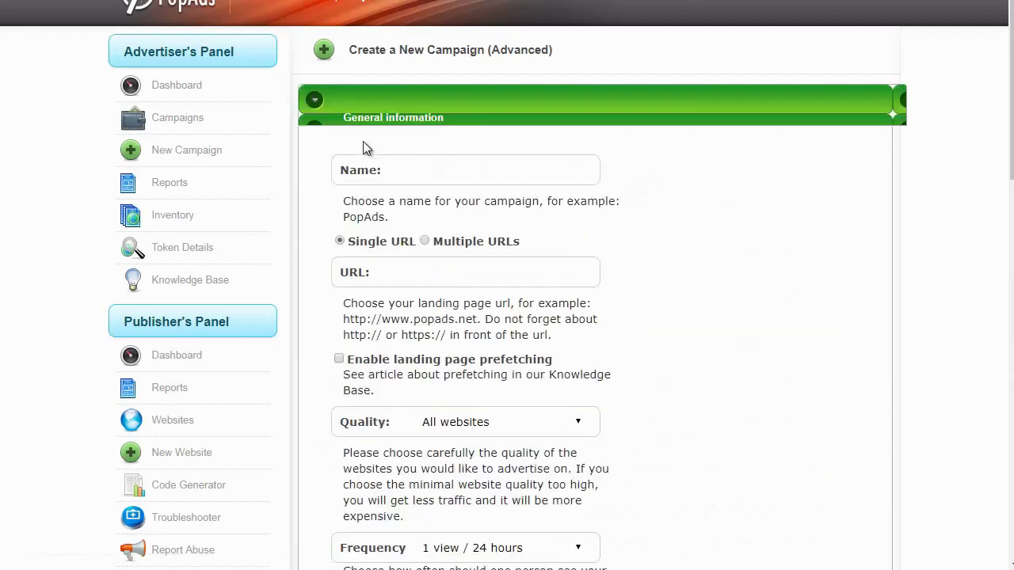
pyautogui.write('Test')
pyautogui.write(' 10')
pyautogui.write('http://')
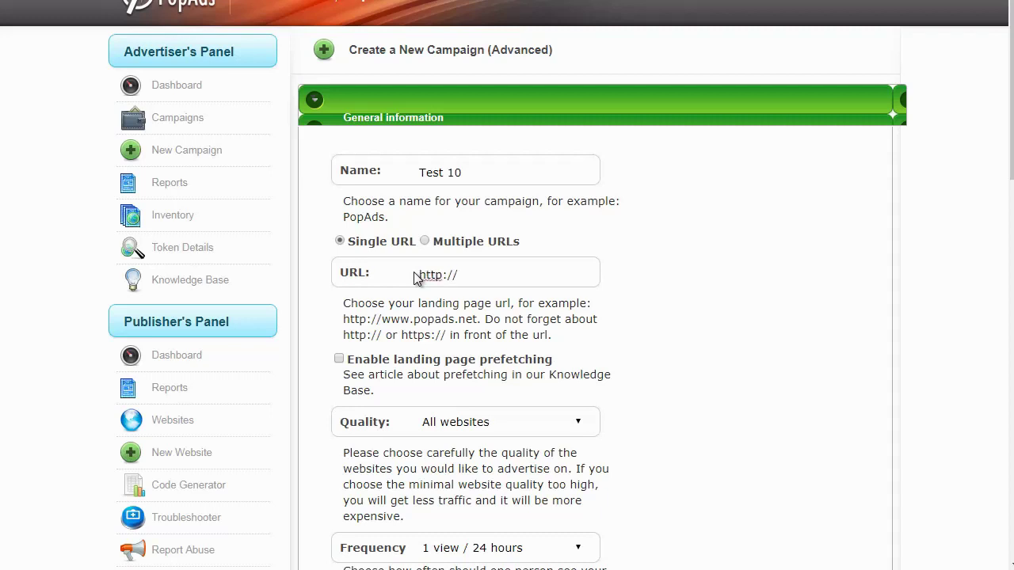
pyautogui.write('peerfly.com/sdflskdjfsdf')
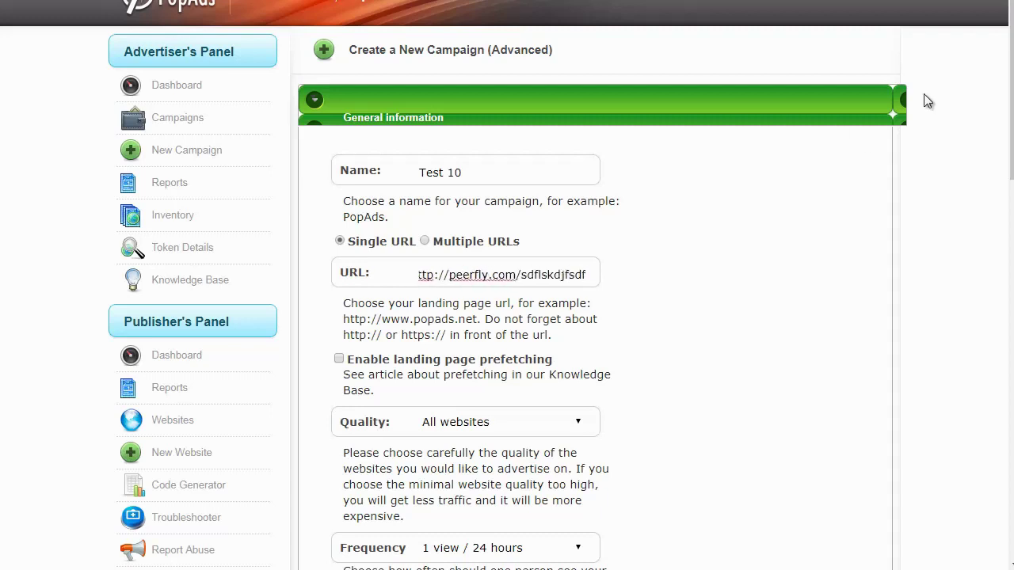
# Step: Review the website quality options and keep the campaign's quality at All websites
pyautogui.scroll(-3, 923, 93)
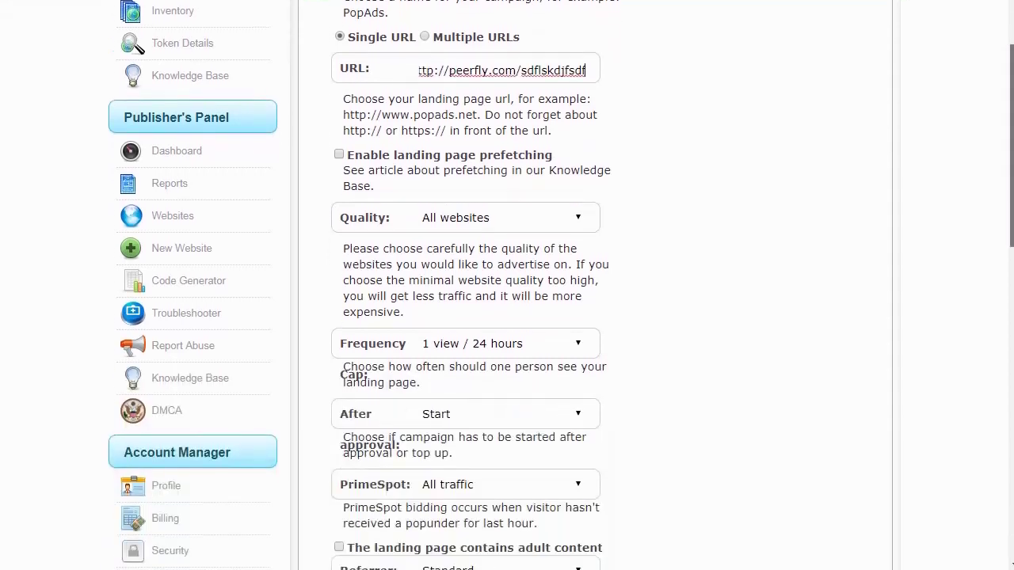
pyautogui.scroll(-1, 336, 137)
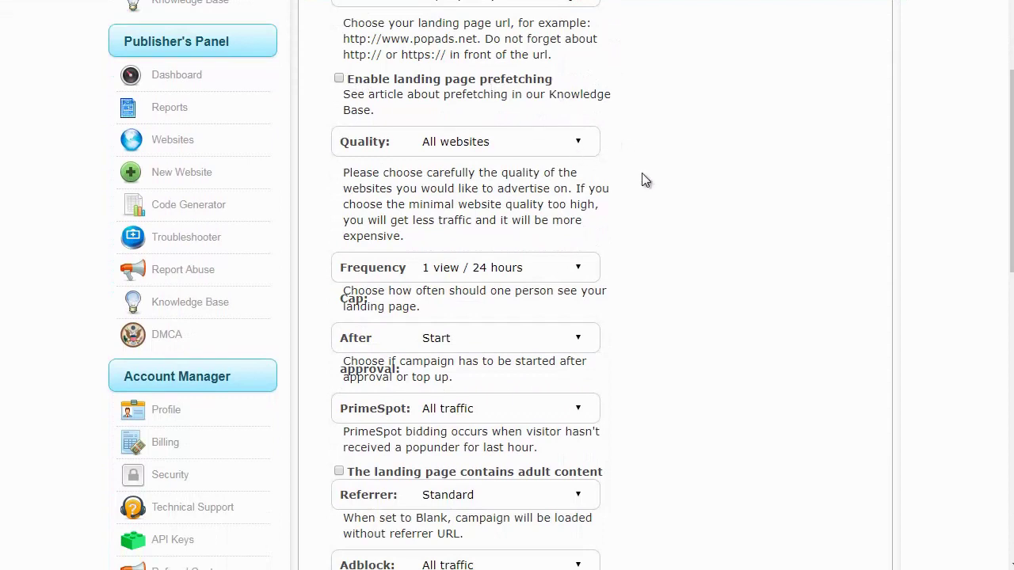
pyautogui.click(484, 151)
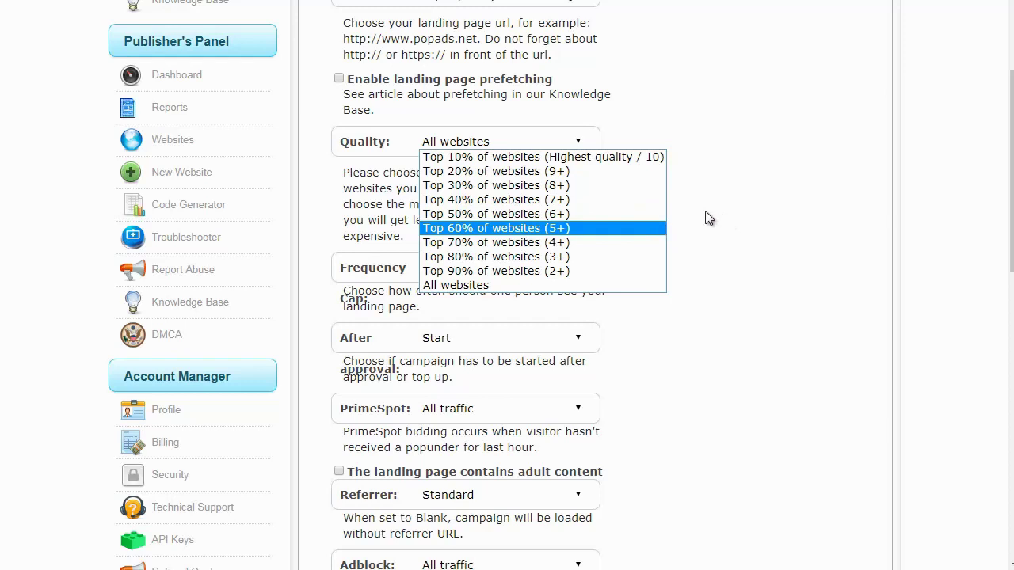
pyautogui.click(633, 284)
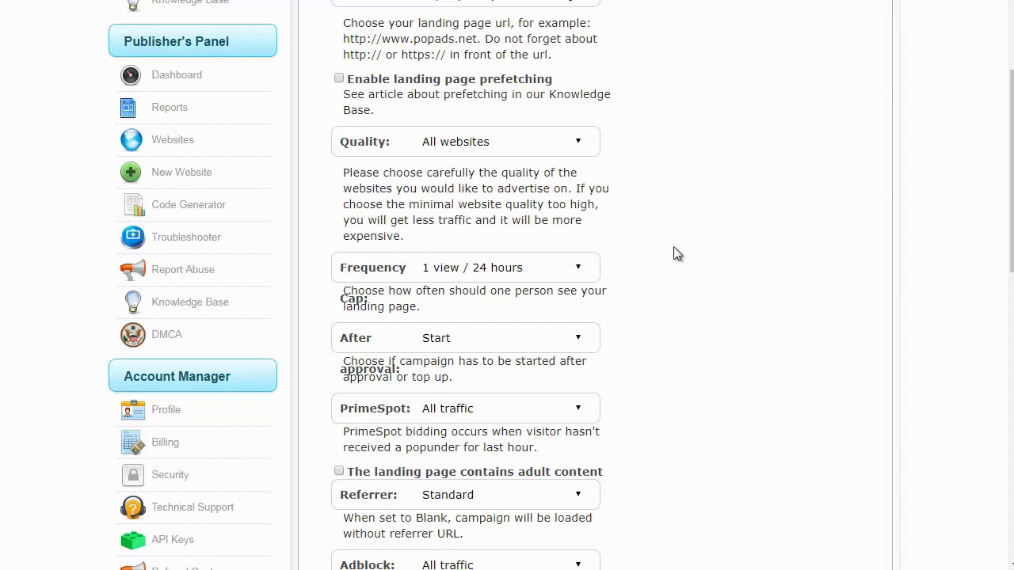
# Step: Set the campaign's frequency cap to 1 view / 3 days
pyautogui.scroll(-3, 846, 186)
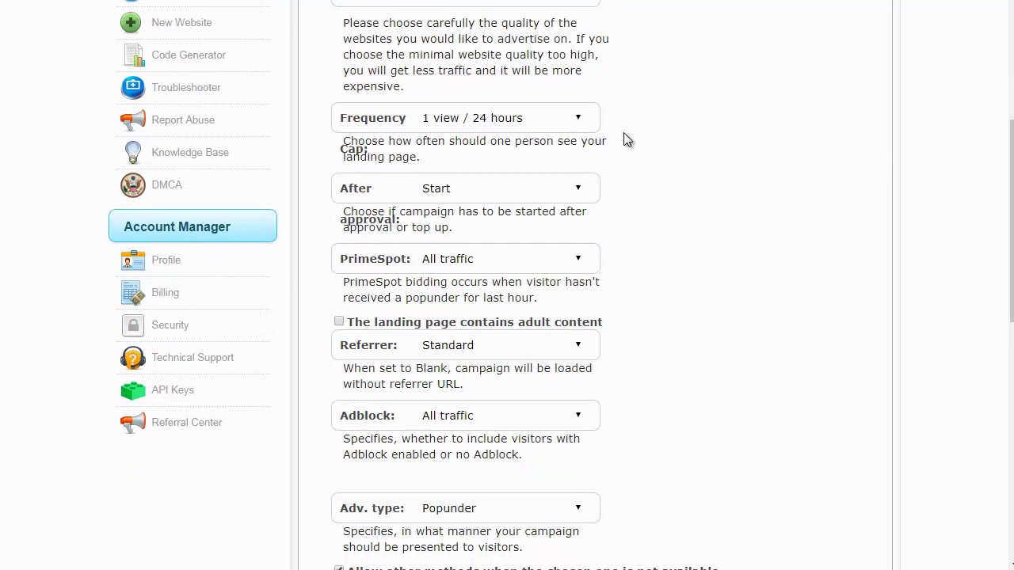
pyautogui.click(504, 123)
pyautogui.moveTo(576, 190); pyautogui.dragTo(578, 308)
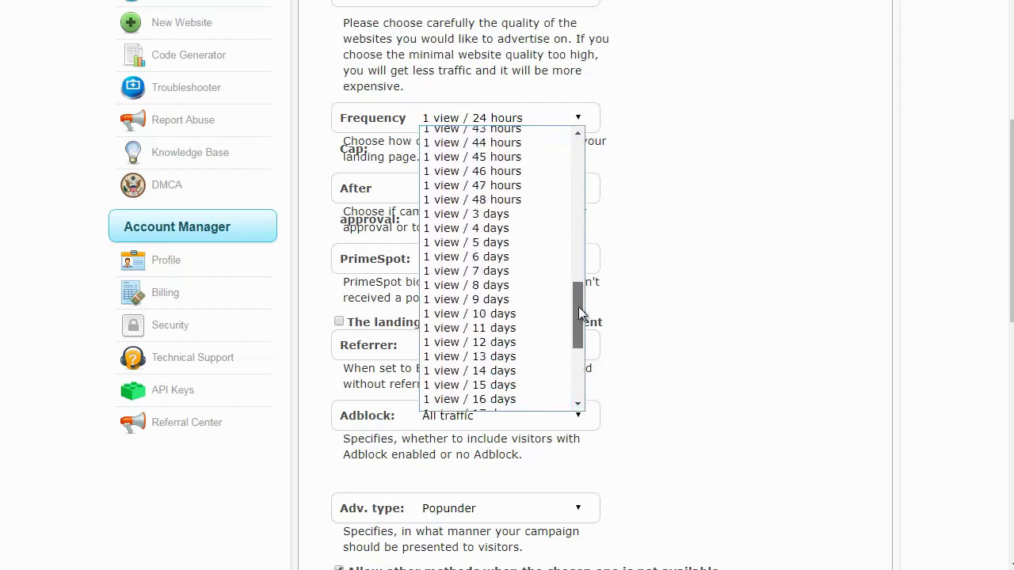
pyautogui.click(515, 221)
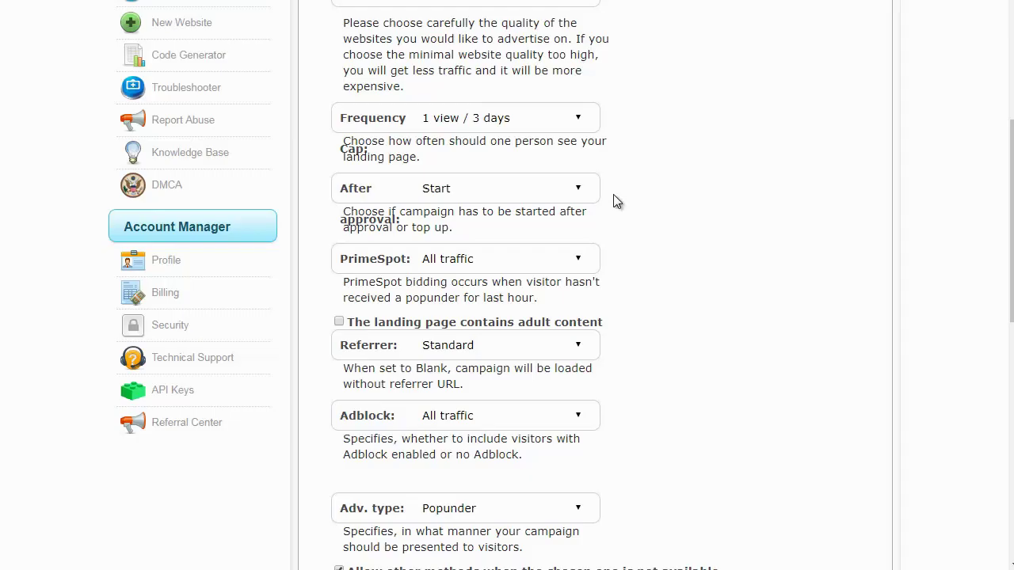
# Step: Set the campaign to Pause after approval and restrict PrimeSpot bidding to PrimeSpot only
pyautogui.click(488, 192)
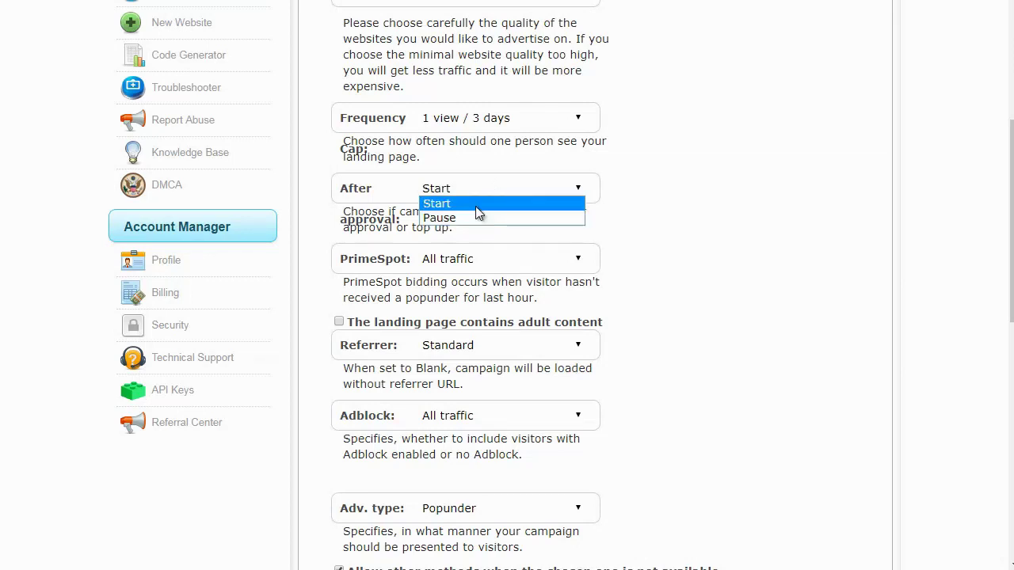
pyautogui.click(476, 217)
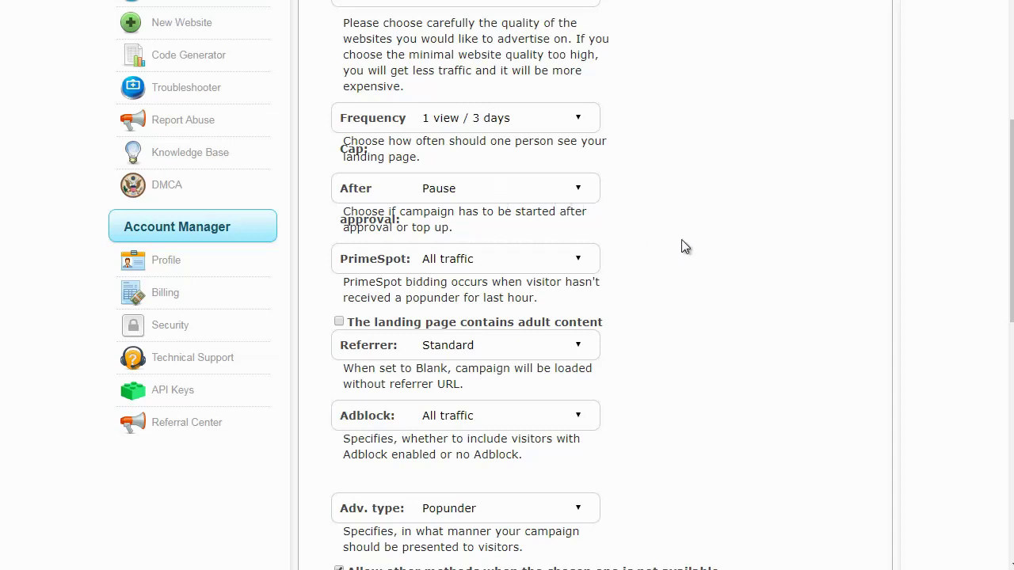
pyautogui.click(434, 266)
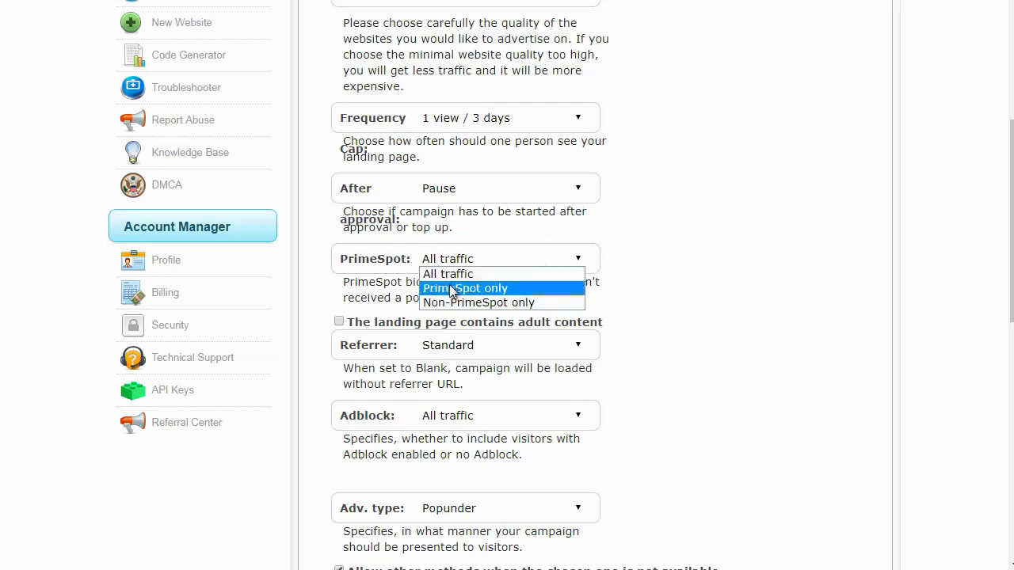
pyautogui.click(454, 287)
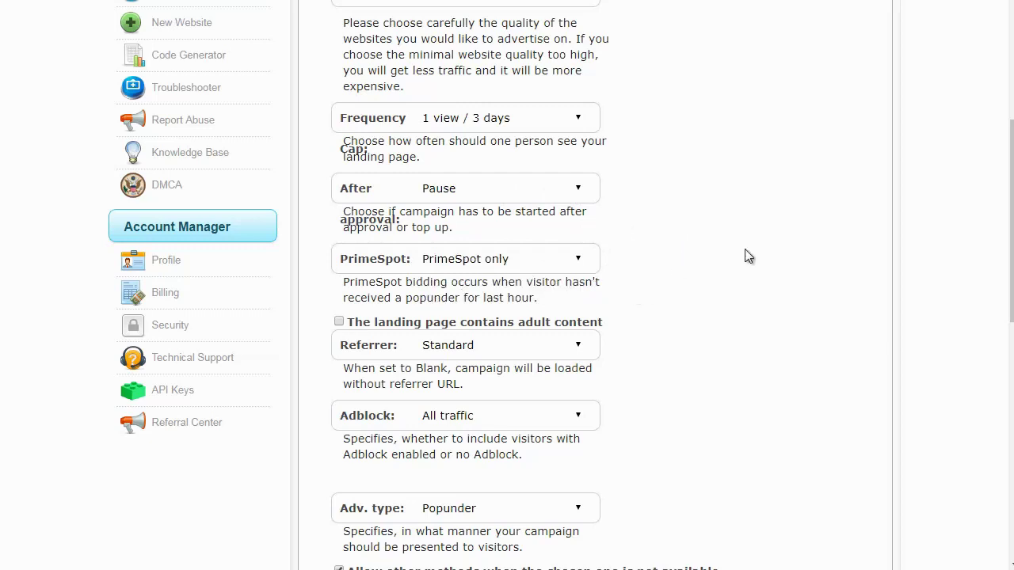
# Step: Check the referrer options and keep the campaign's referrer at Standard
pyautogui.scroll(-3, 692, 164)
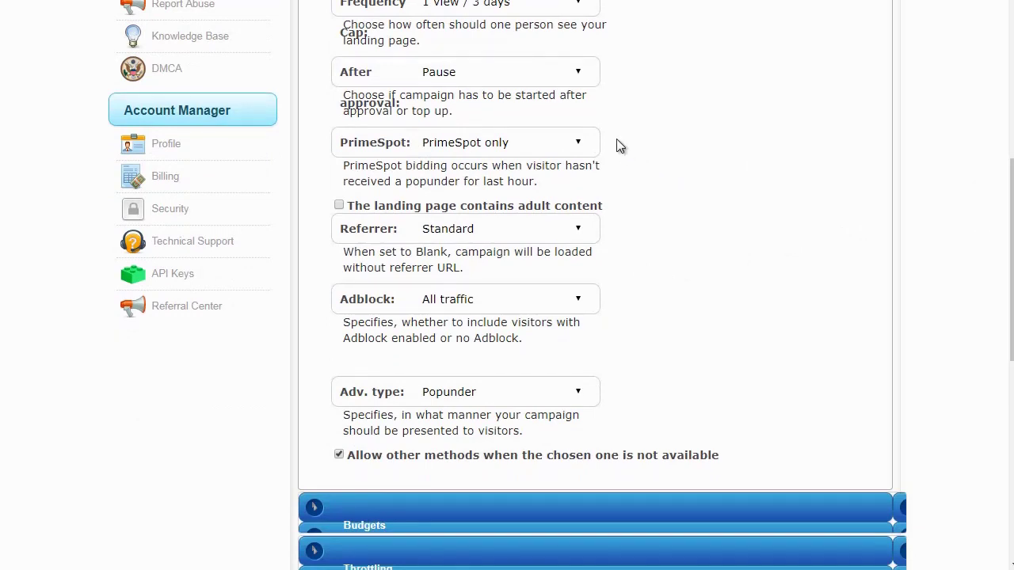
pyautogui.click(461, 237)
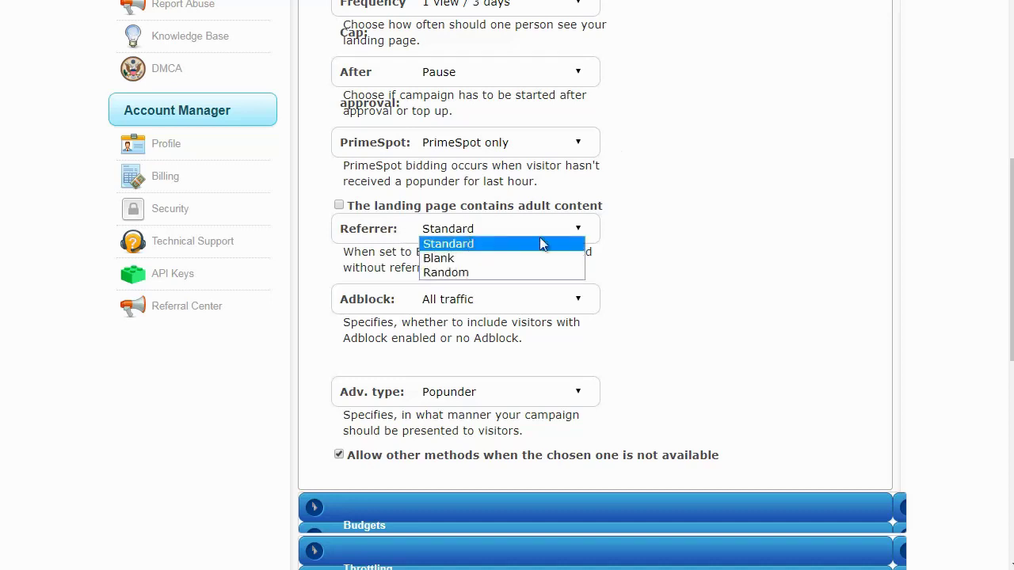
pyautogui.click(545, 243)
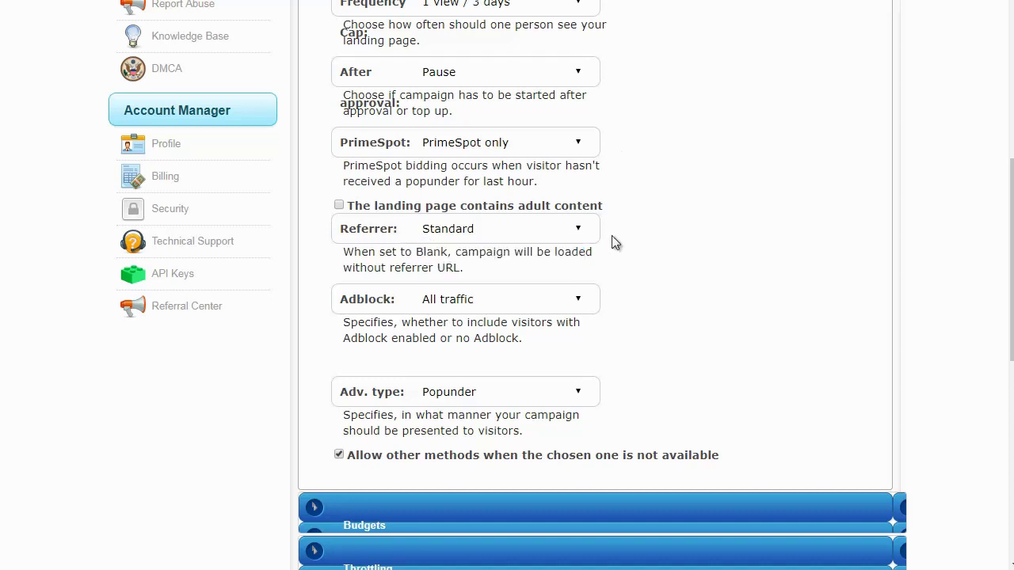
# Step: Limit Adblock targeting to Non-Adblock only and disallow other methods when the chosen advertising type is not available
pyautogui.click(498, 304)
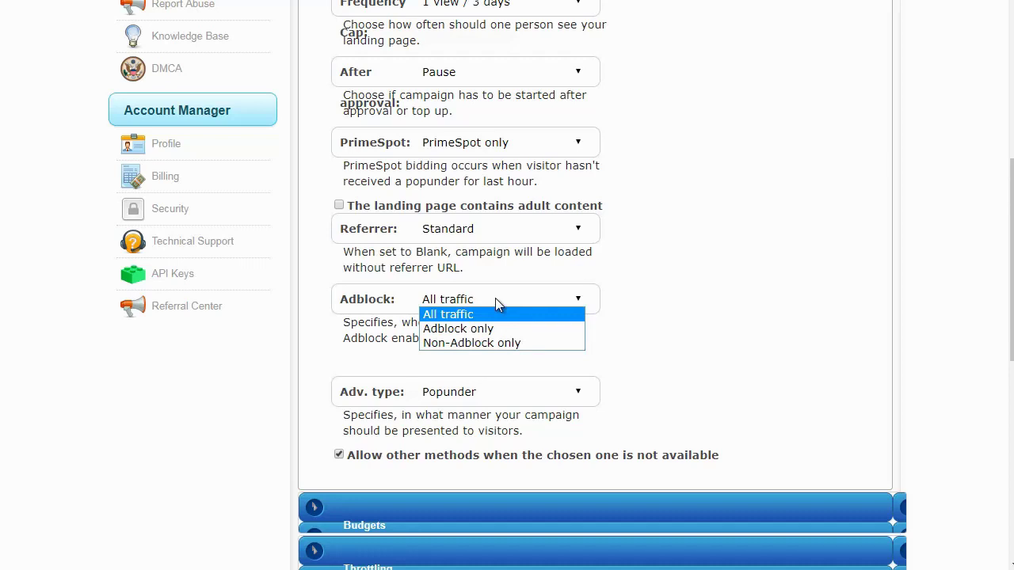
pyautogui.click(491, 343)
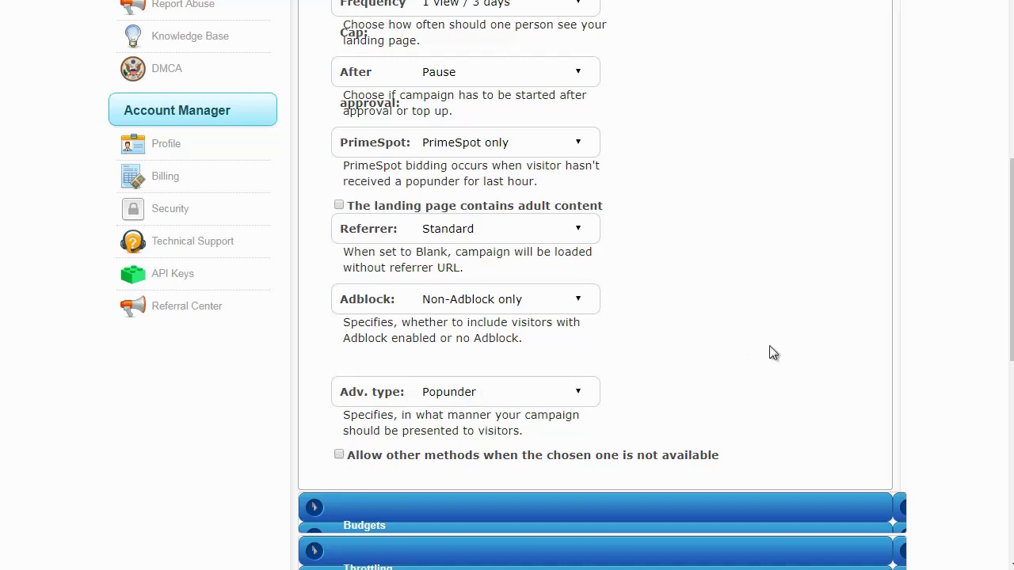
# Step: In the campaign's budgets, set the smart bidding Max Bid to 0.005 and the total budget to 10
pyautogui.scroll(-3, 534, 172)
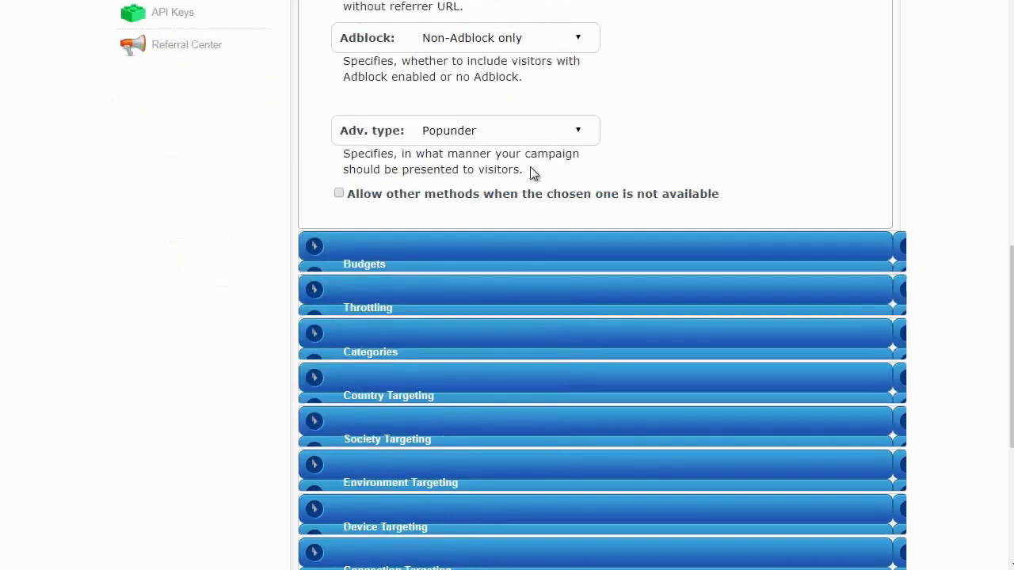
pyautogui.click(471, 261)
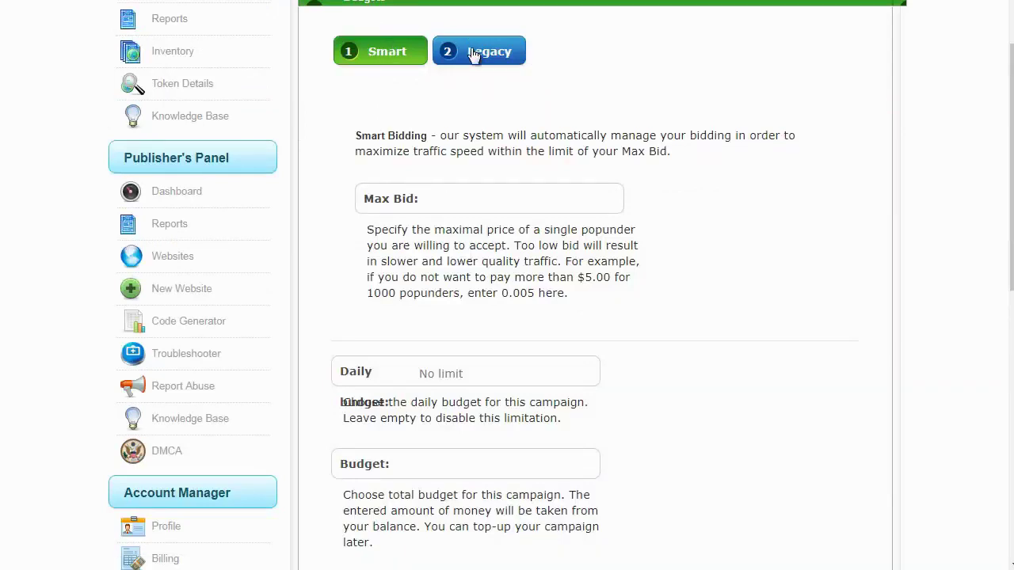
pyautogui.click(435, 204)
pyautogui.write('0.005')
pyautogui.click(436, 466)
pyautogui.write('10')
# Step: Review the campaign's throttling modes, leaving throttling Disabled
pyautogui.moveTo(1011, 208); pyautogui.dragTo(1012, 286)
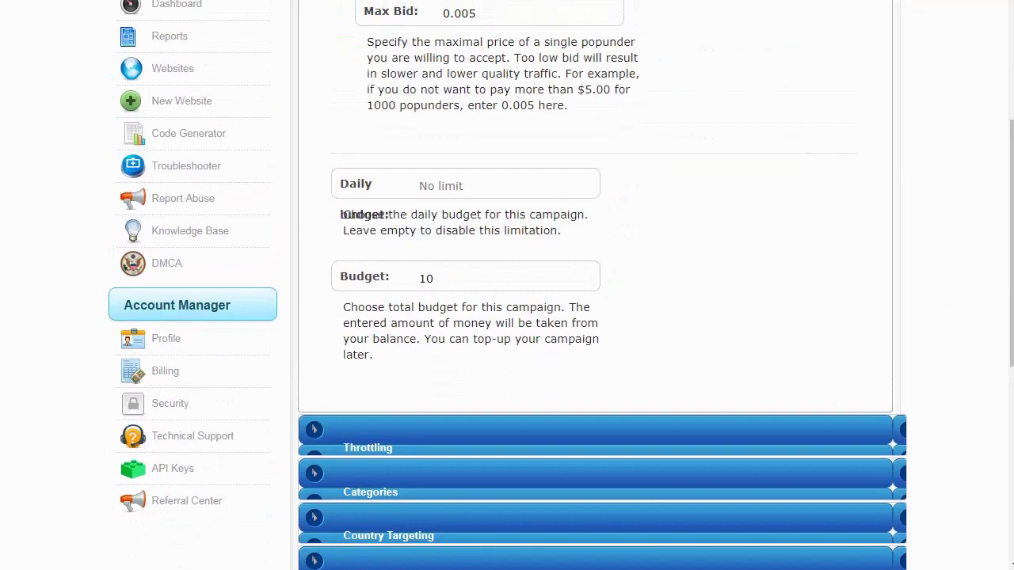
pyautogui.scroll(-3, 622, 192)
pyautogui.click(623, 193)
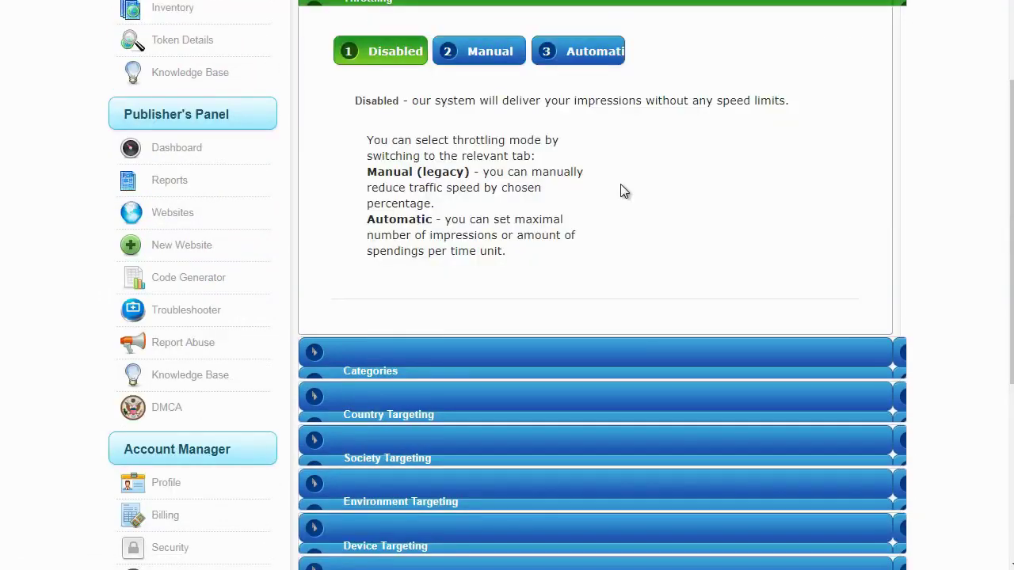
# Step: Browse the campaign's available website categories and filter them by "general"
pyautogui.click(613, 356)
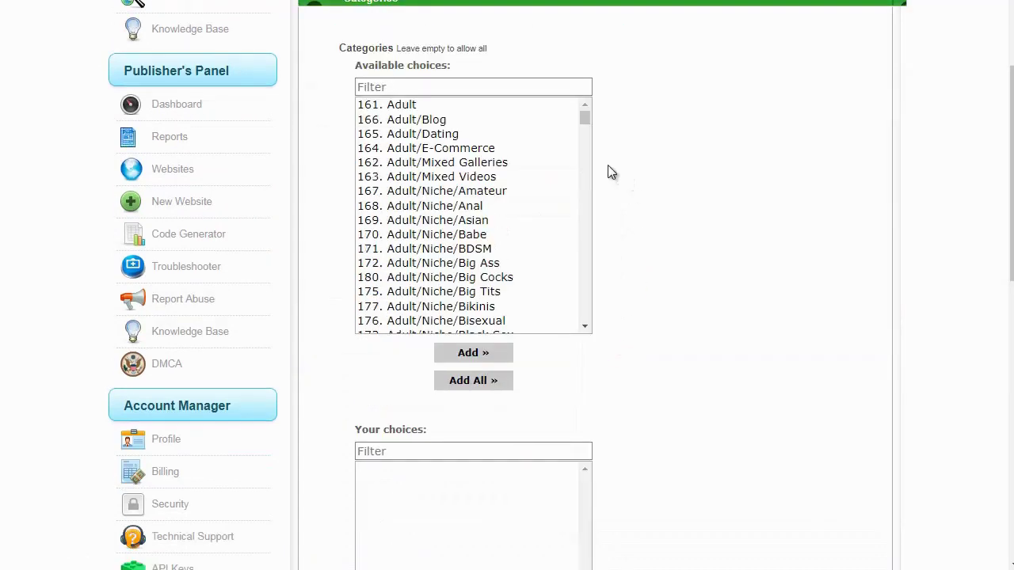
pyautogui.moveTo(584, 119); pyautogui.dragTo(586, 139)
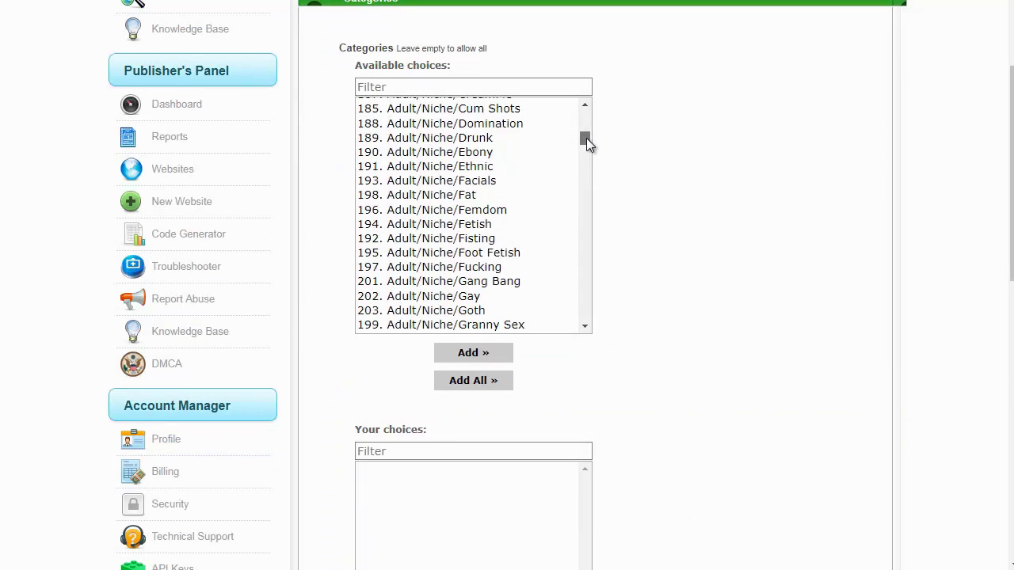
pyautogui.moveTo(586, 138); pyautogui.dragTo(591, 195)
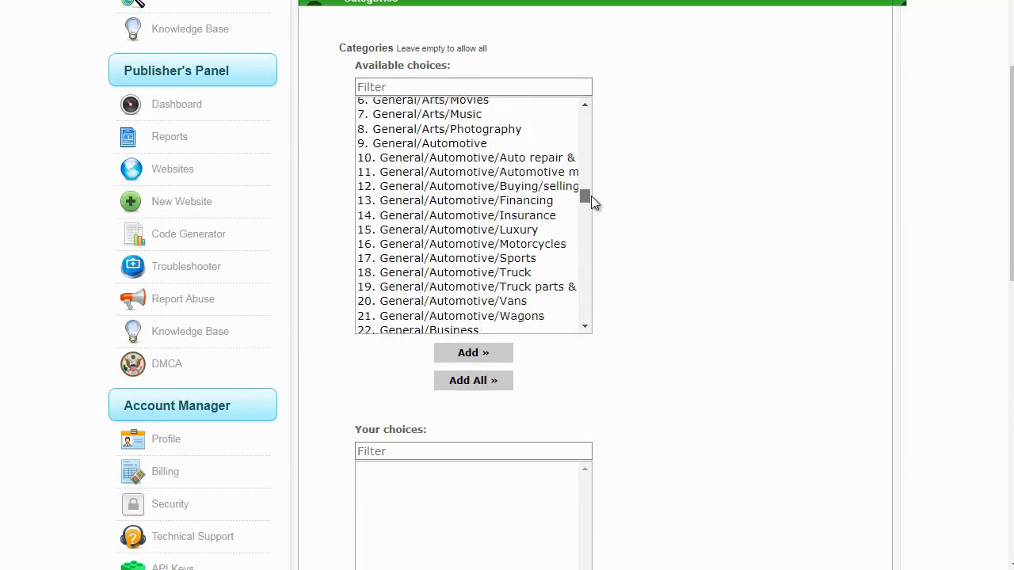
pyautogui.click(456, 84)
pyautogui.write('general')
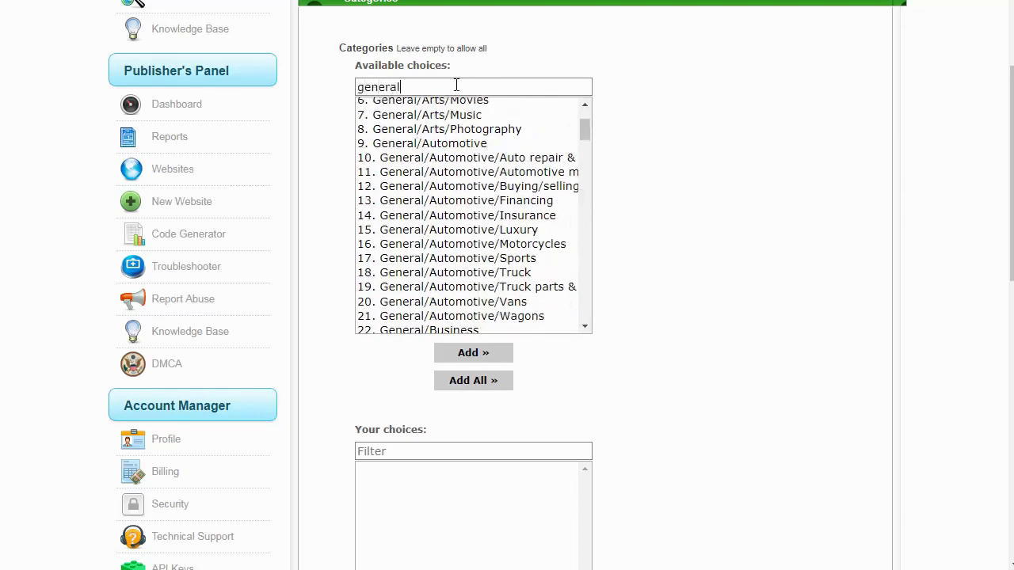
pyautogui.moveTo(589, 126); pyautogui.dragTo(589, 101)
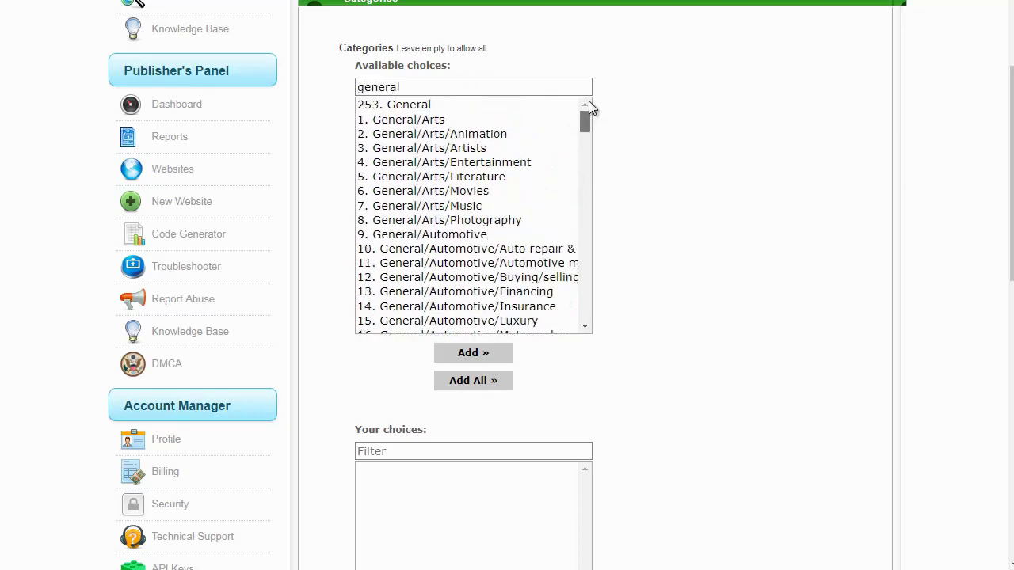
# Step: Add the General/Business category with its subcategories and the General/Automotive subcategories from Auto repair to Wagons to the chosen categories
pyautogui.click(468, 122)
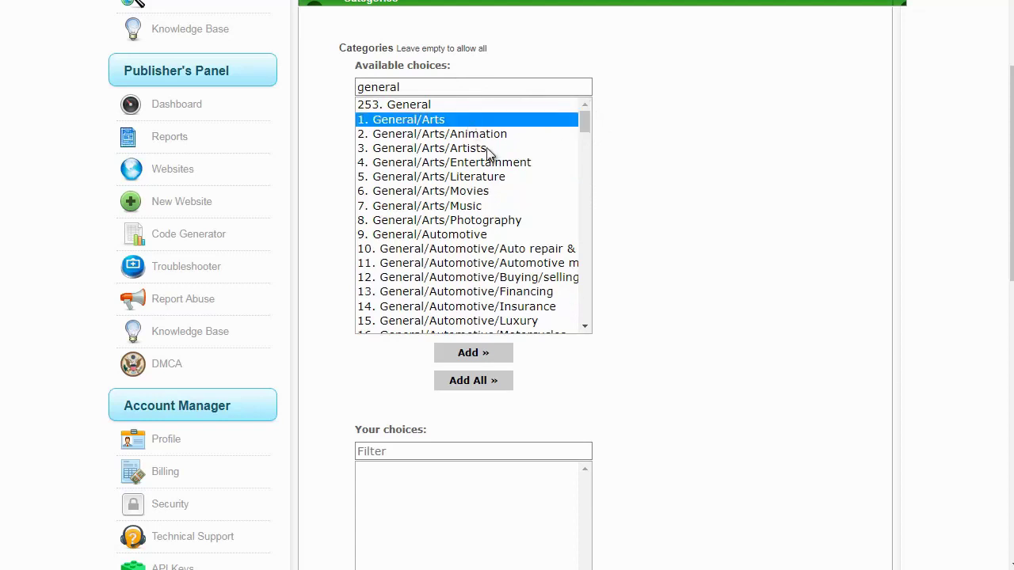
pyautogui.click(486, 148)
pyautogui.moveTo(587, 119)
pyautogui.mouseDown()
pyautogui.moveTo(583, 131)
pyautogui.moveTo(583, 106)
pyautogui.moveTo(588, 127)
pyautogui.mouseUp()
pyautogui.scroll(-5, 588, 146)
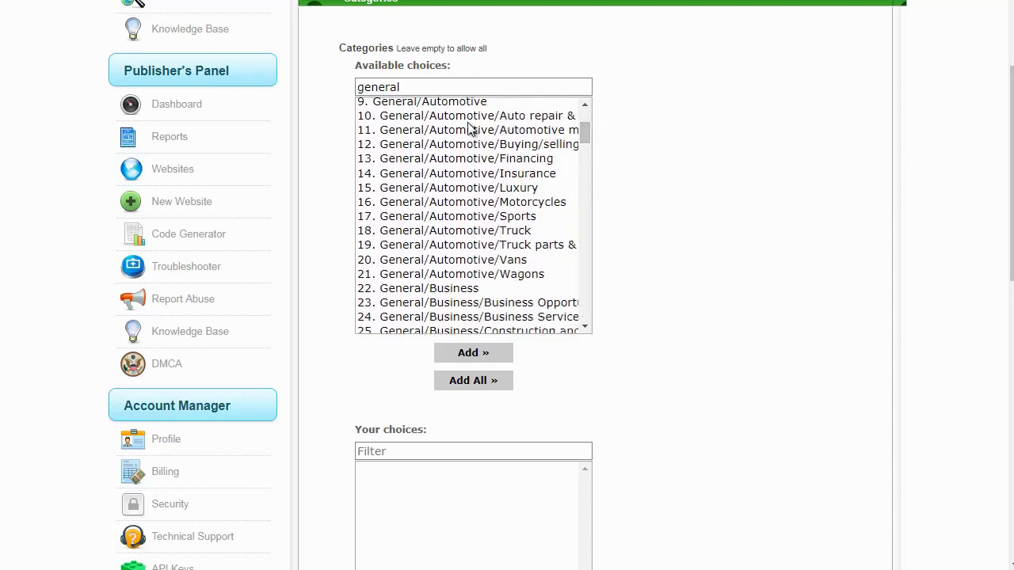
pyautogui.moveTo(471, 118); pyautogui.dragTo(475, 307)
pyautogui.click(471, 292)
pyautogui.doubleClick(471, 292)
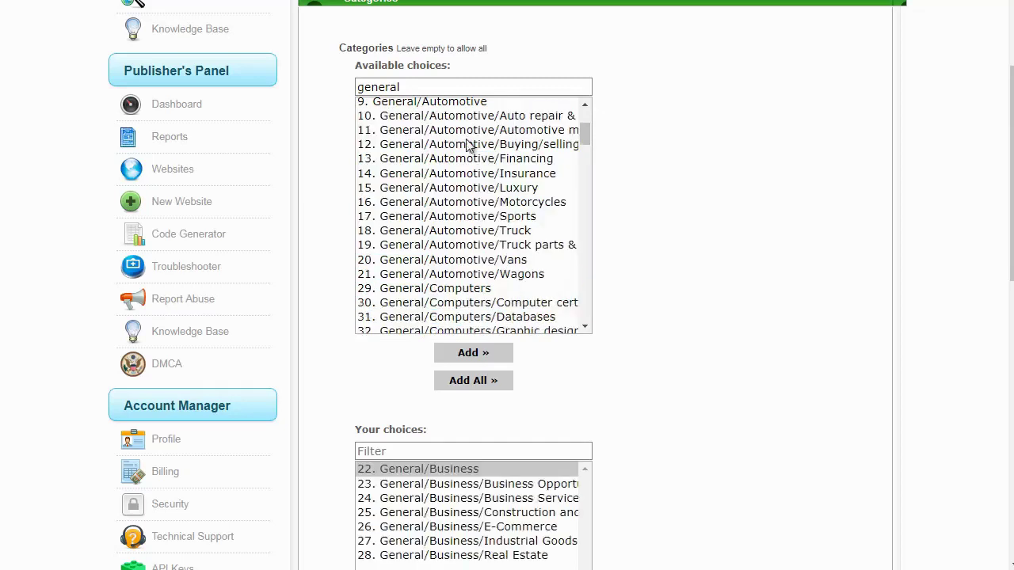
pyautogui.moveTo(464, 119); pyautogui.dragTo(487, 278)
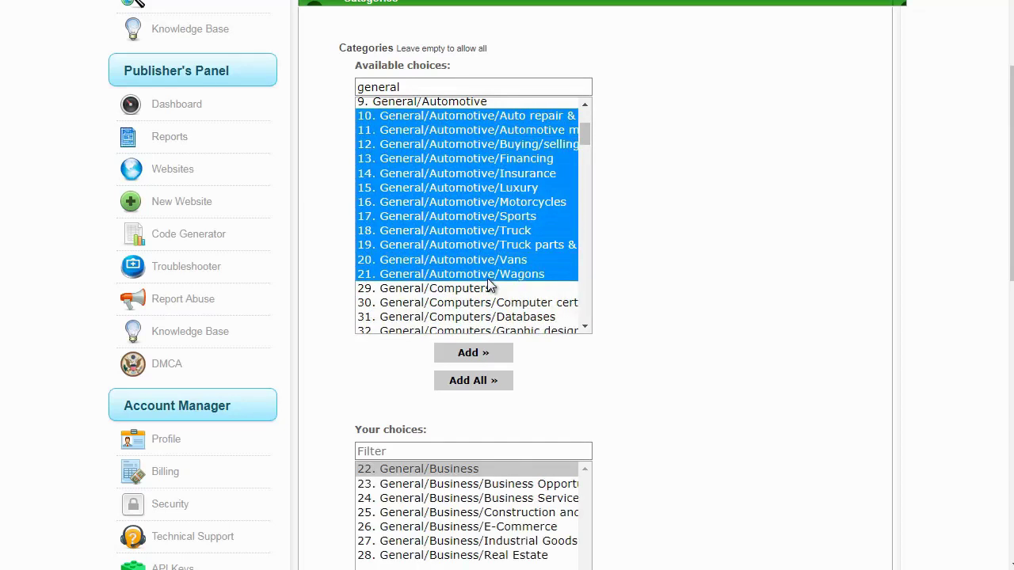
pyautogui.click(466, 356)
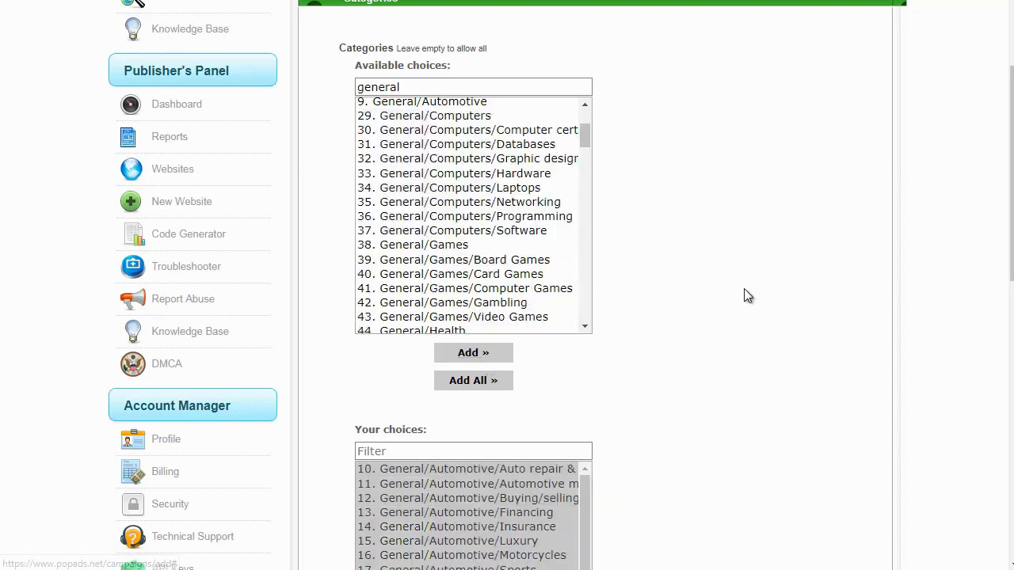
# Step: Remove all the chosen categories from the campaign and return to the available categories
pyautogui.moveTo(1011, 176); pyautogui.dragTo(1011, 262)
pyautogui.click(476, 339)
pyautogui.hotkey('ctrl', 'a')
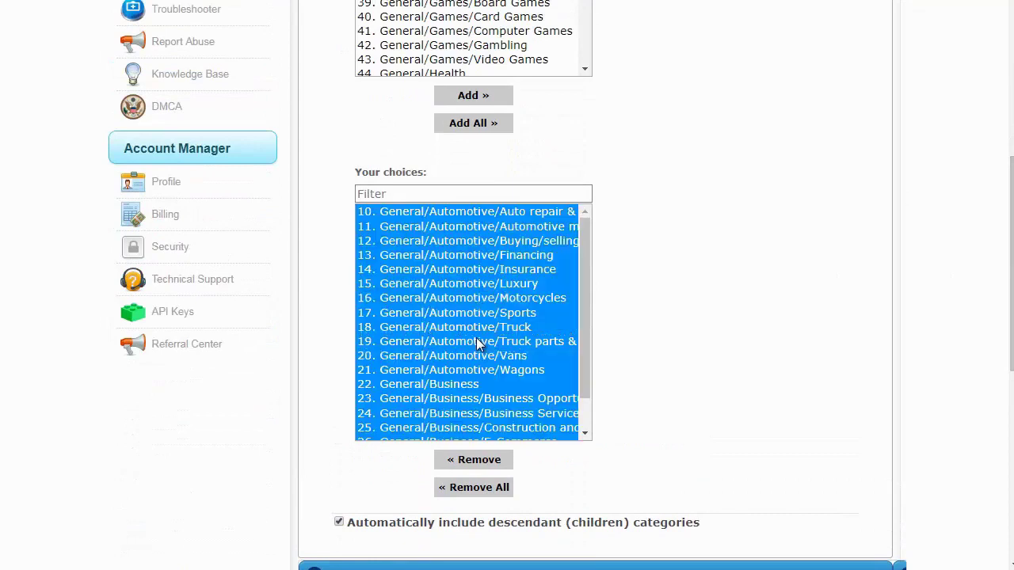
pyautogui.click(473, 487)
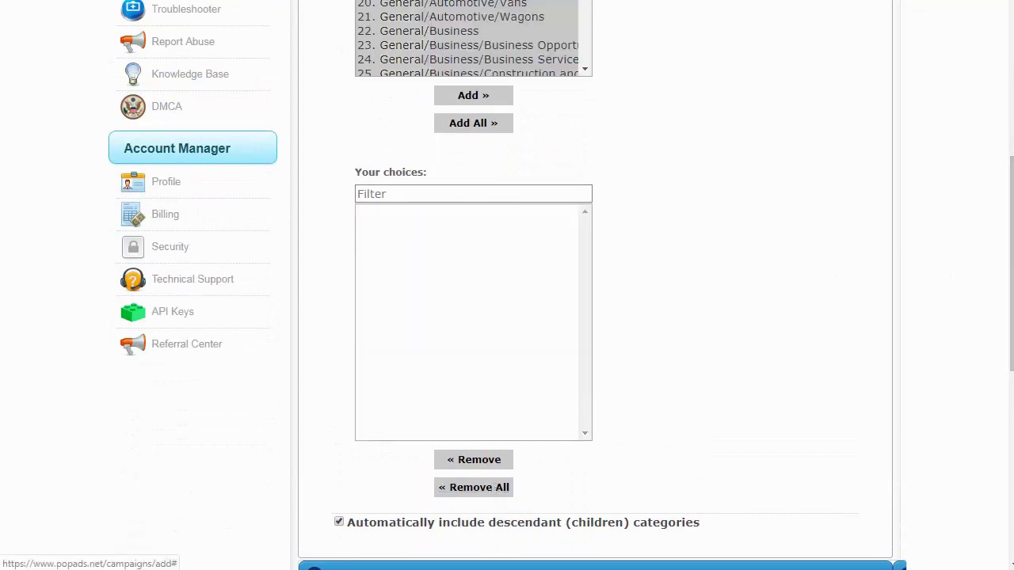
pyautogui.scroll(3, 494, 489)
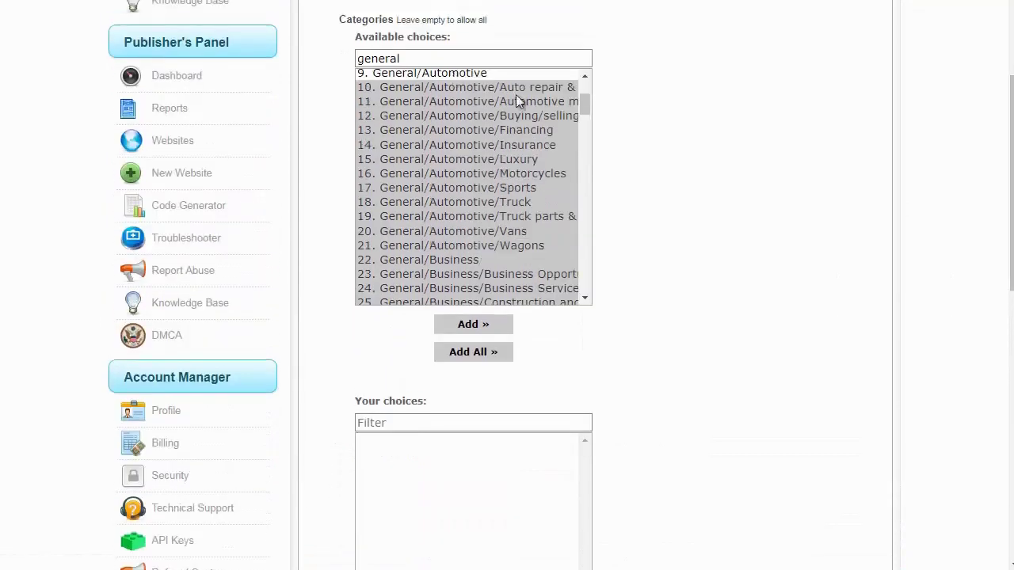
# Step: Add the top-level General category with all its descendant categories to the campaign's chosen categories
pyautogui.moveTo(584, 108); pyautogui.dragTo(579, 81)
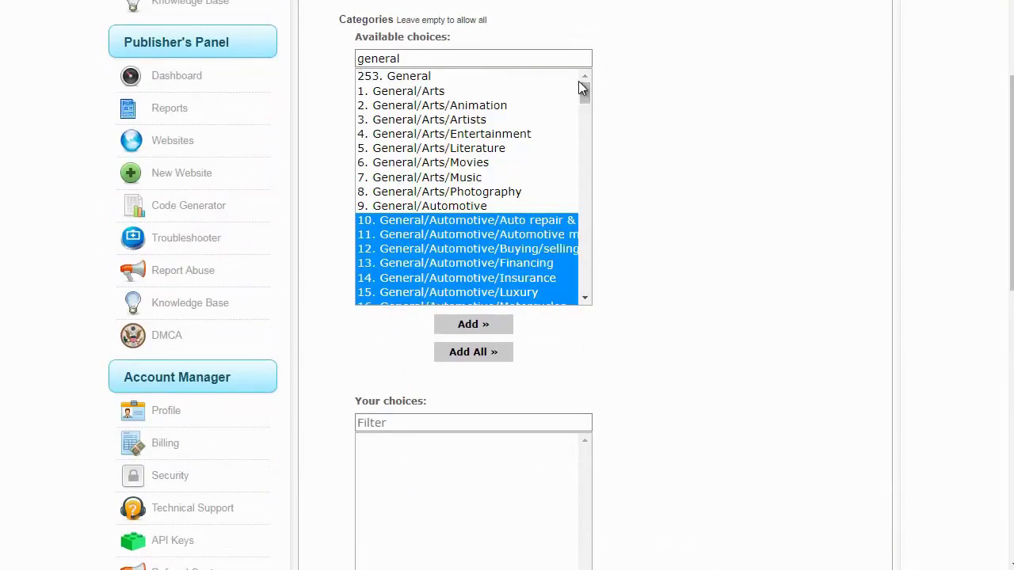
pyautogui.click(445, 64)
pyautogui.click(445, 77)
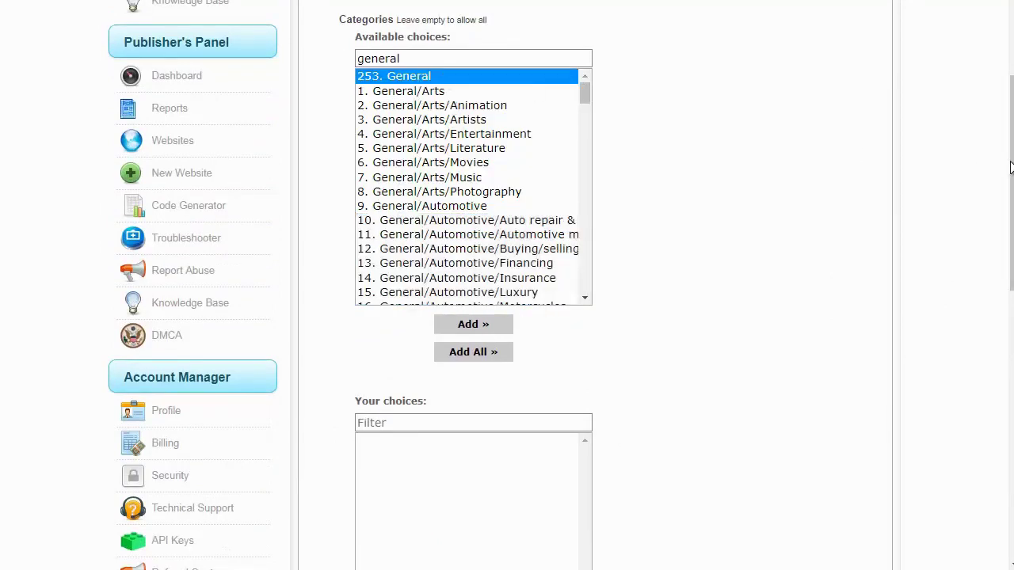
pyautogui.moveTo(1010, 166); pyautogui.dragTo(1010, 306)
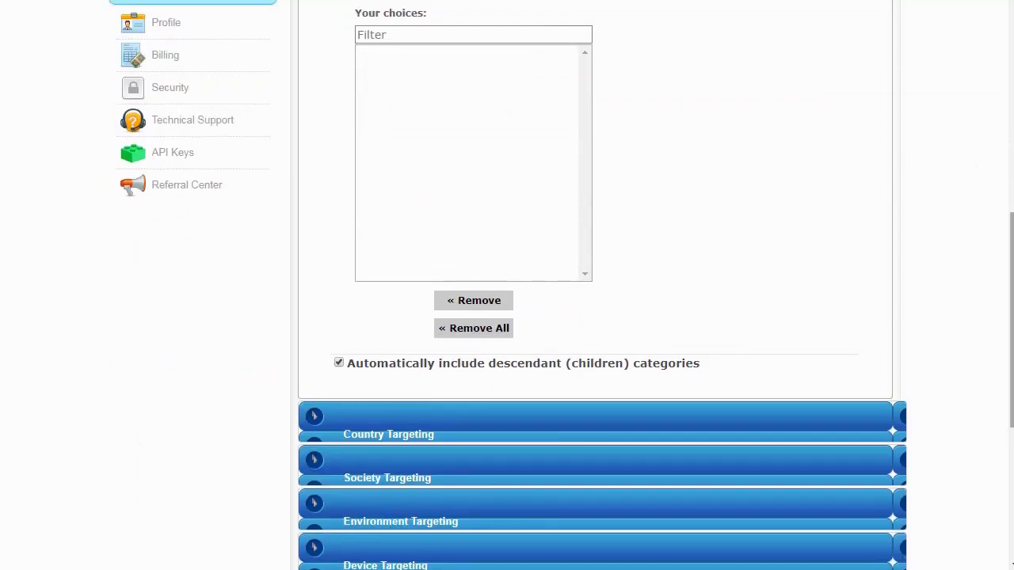
pyautogui.scroll(5, 656, 244)
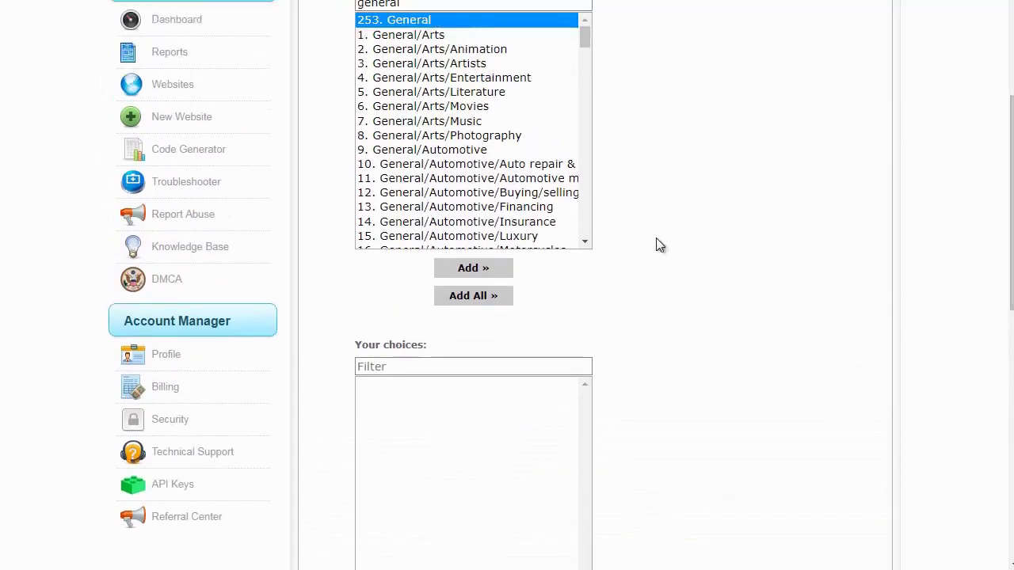
pyautogui.click(493, 275)
pyautogui.moveTo(1006, 180); pyautogui.dragTo(1006, 283)
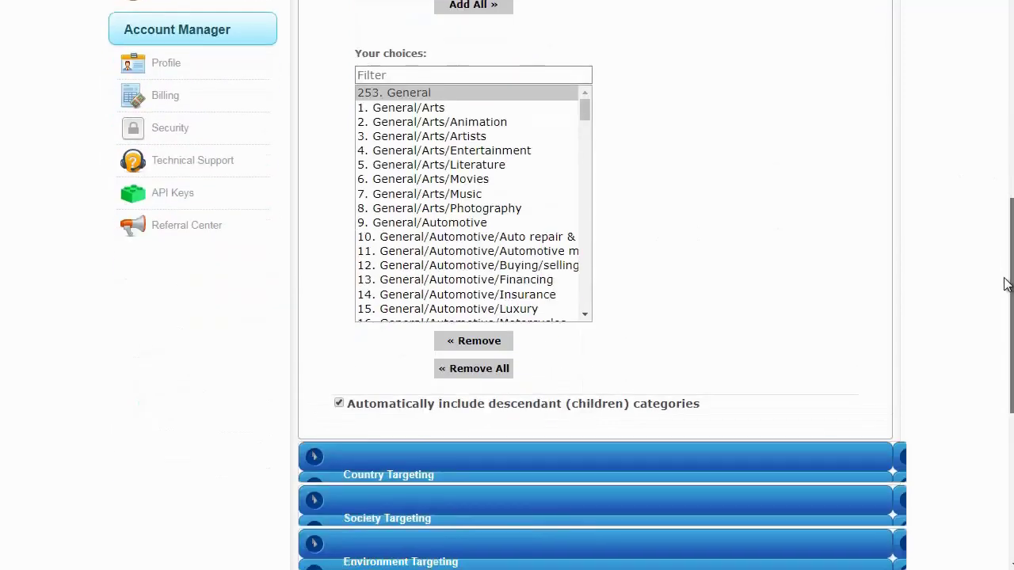
pyautogui.moveTo(586, 104); pyautogui.dragTo(591, 351)
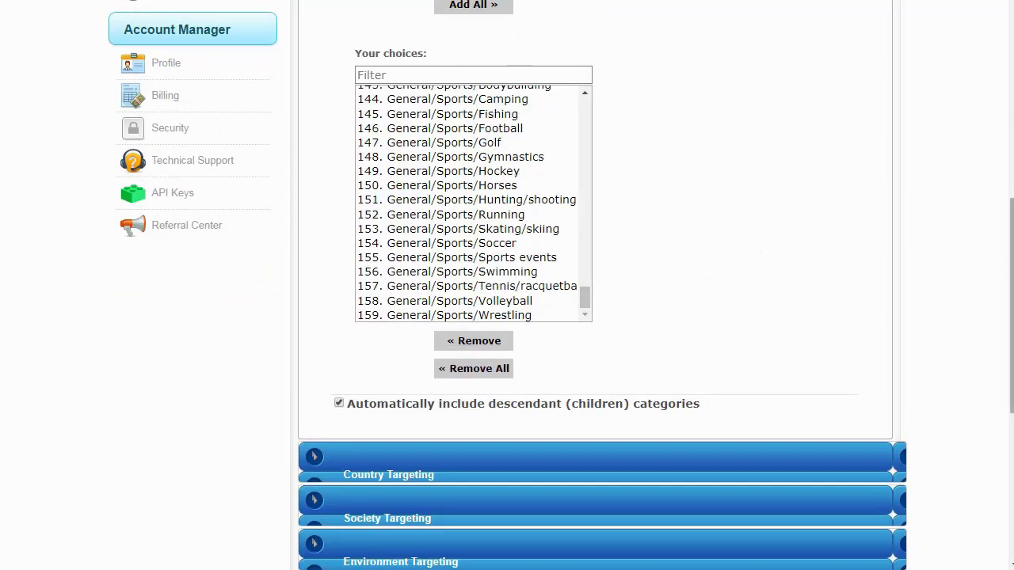
pyautogui.scroll(-1, 634, 205)
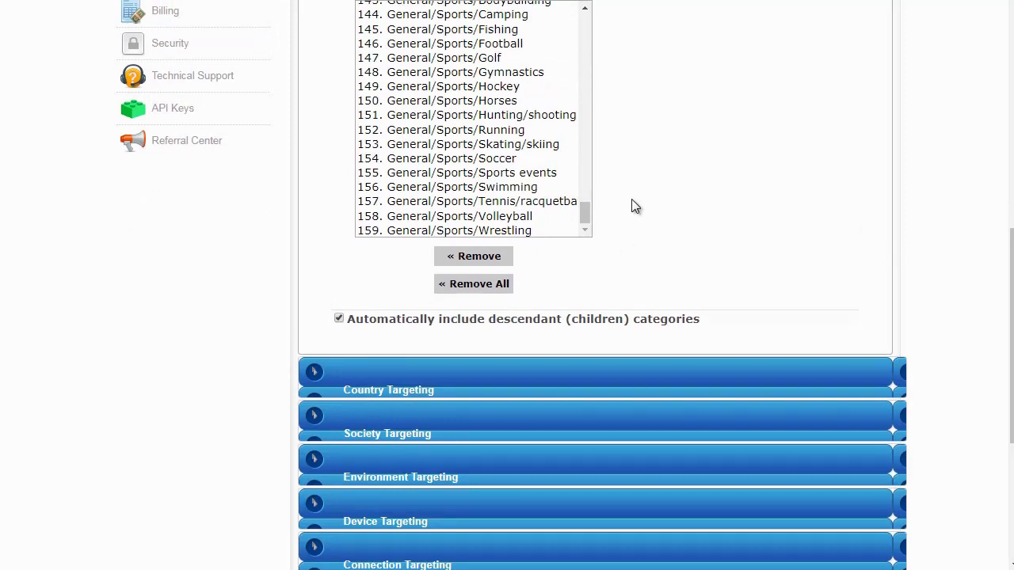
# Step: Open the Country Targeting section and add India to the campaign's targeted countries
pyautogui.click(642, 381)
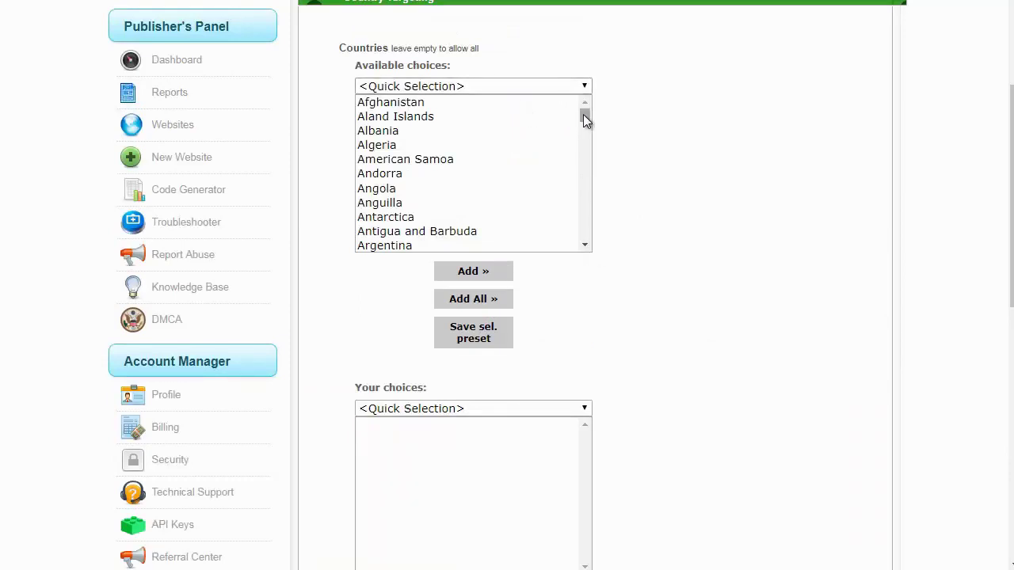
pyautogui.moveTo(585, 119); pyautogui.dragTo(584, 127)
pyautogui.click(412, 172)
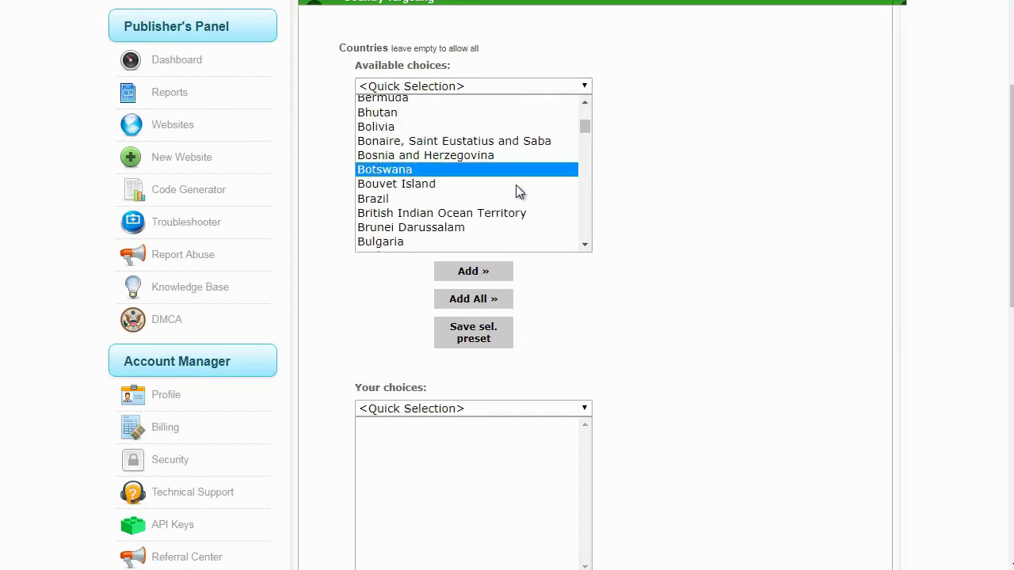
pyautogui.press('i')
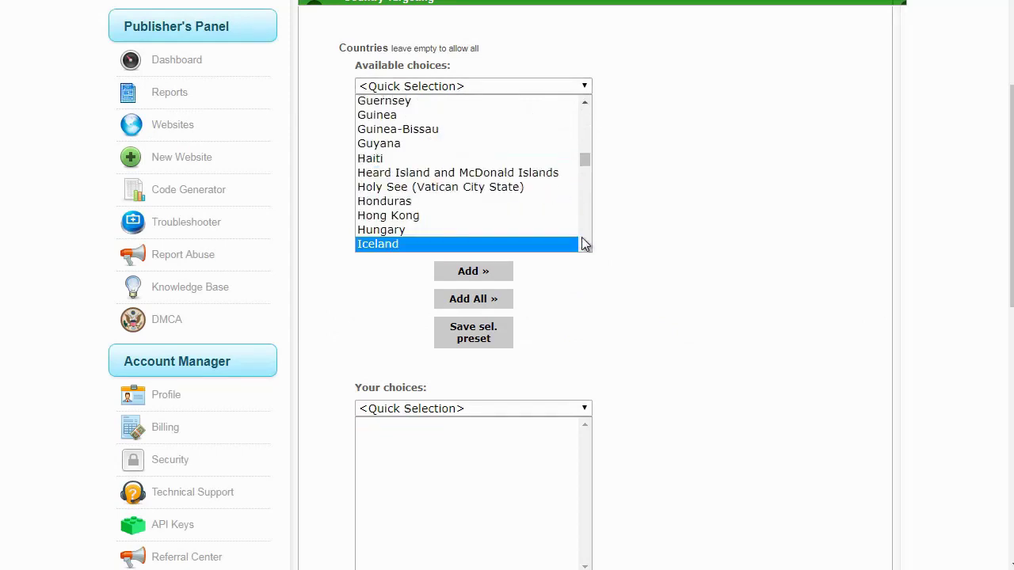
pyautogui.scroll(-3, 583, 244)
pyautogui.click(428, 132)
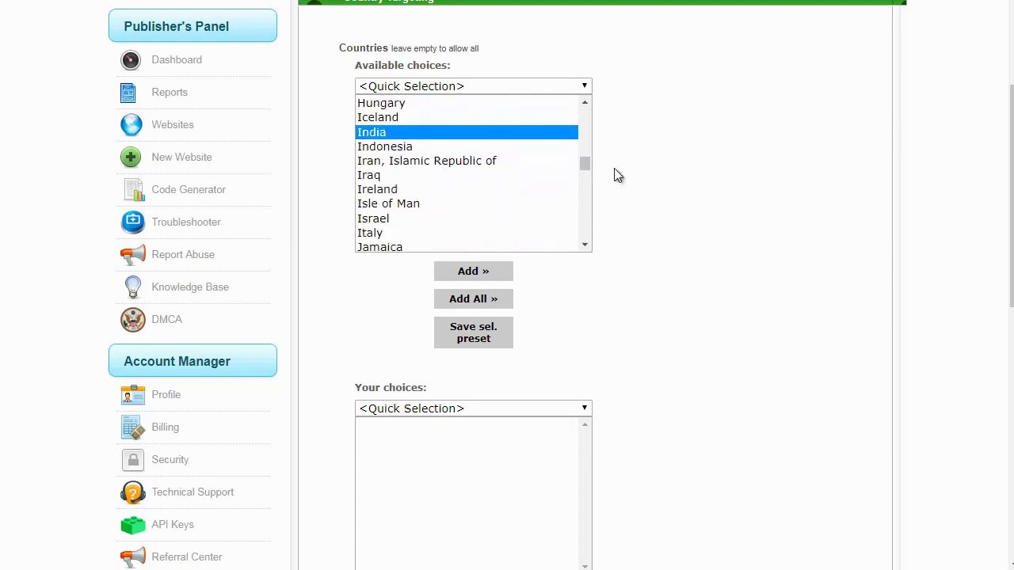
pyautogui.click(618, 175)
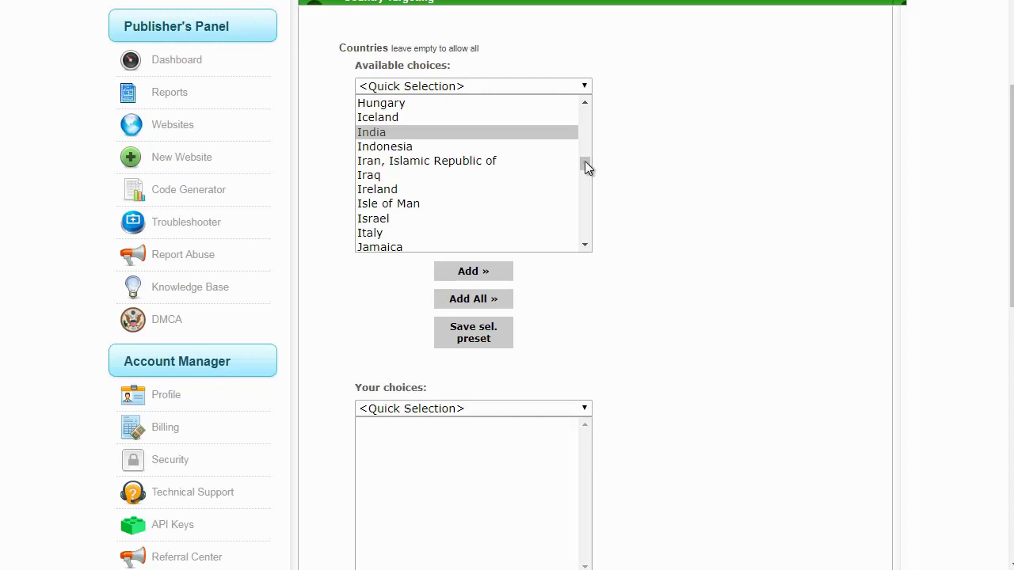
pyautogui.click(496, 132)
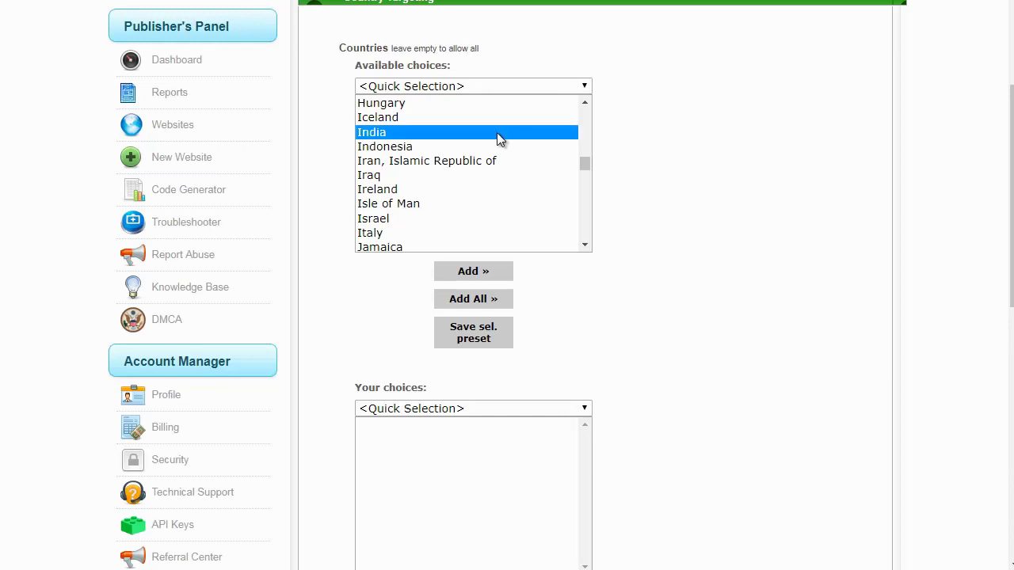
pyautogui.click(489, 273)
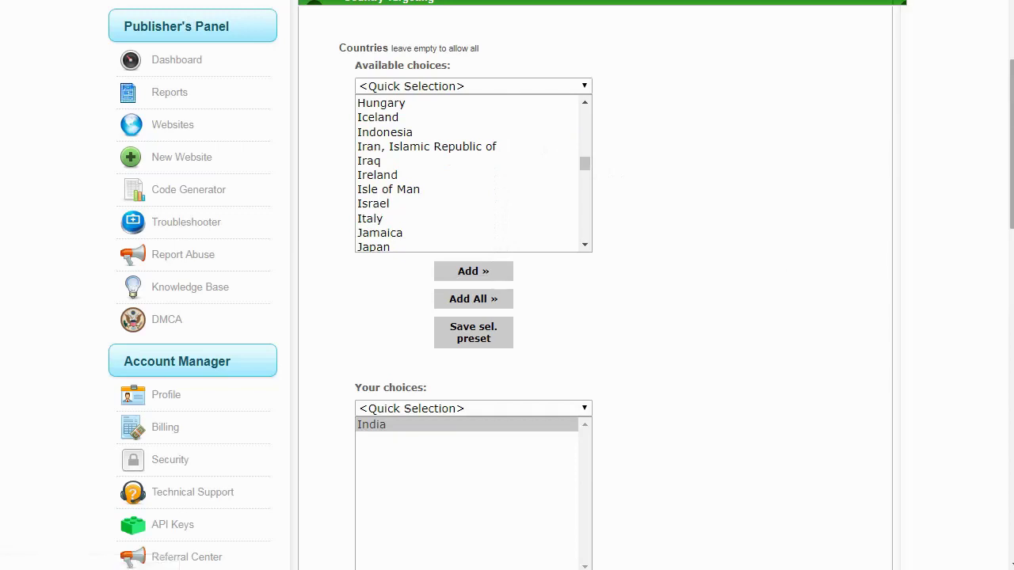
# Step: Leave the India regions unrestricted and add English to the targeted languages under Society Targeting
pyautogui.scroll(-4, 507, 285)
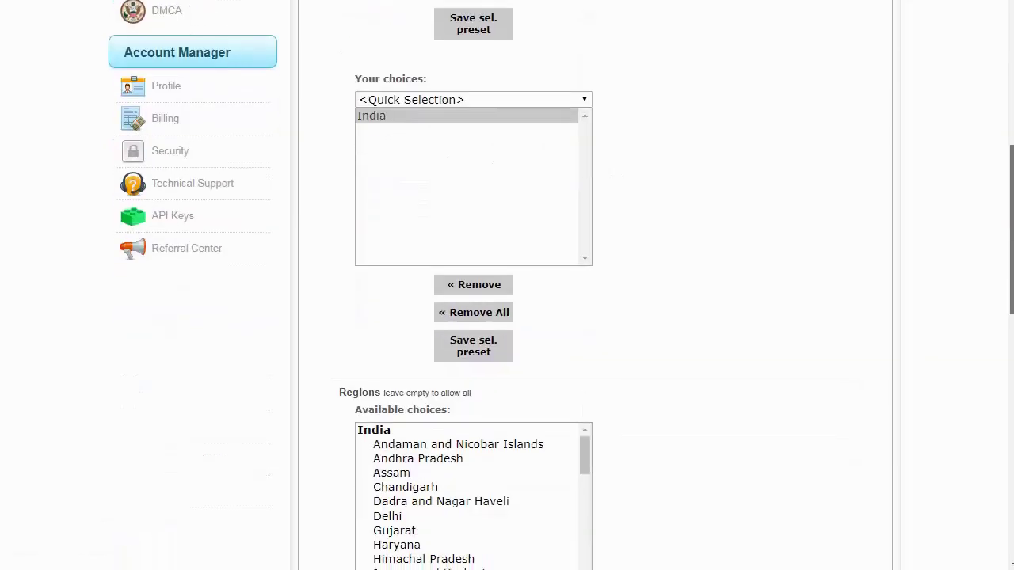
pyautogui.scroll(-2, 507, 285)
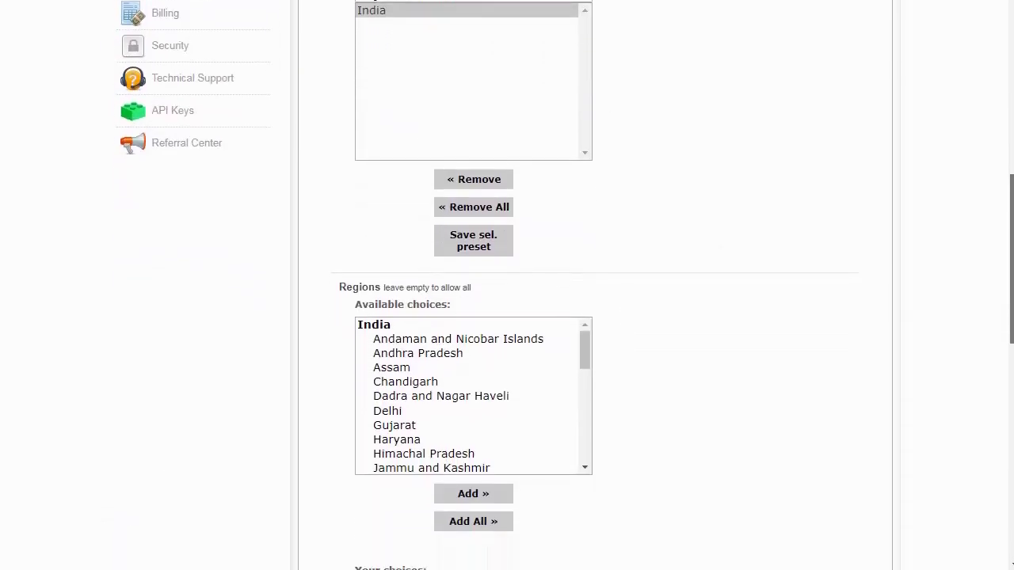
pyautogui.moveTo(1011, 222); pyautogui.dragTo(1011, 305)
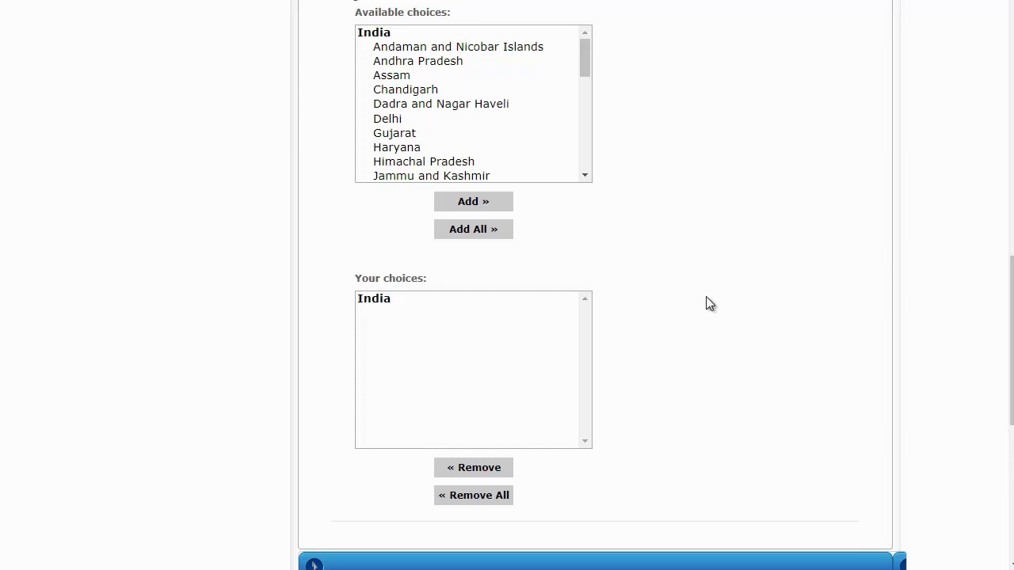
pyautogui.scroll(-3, 599, 257)
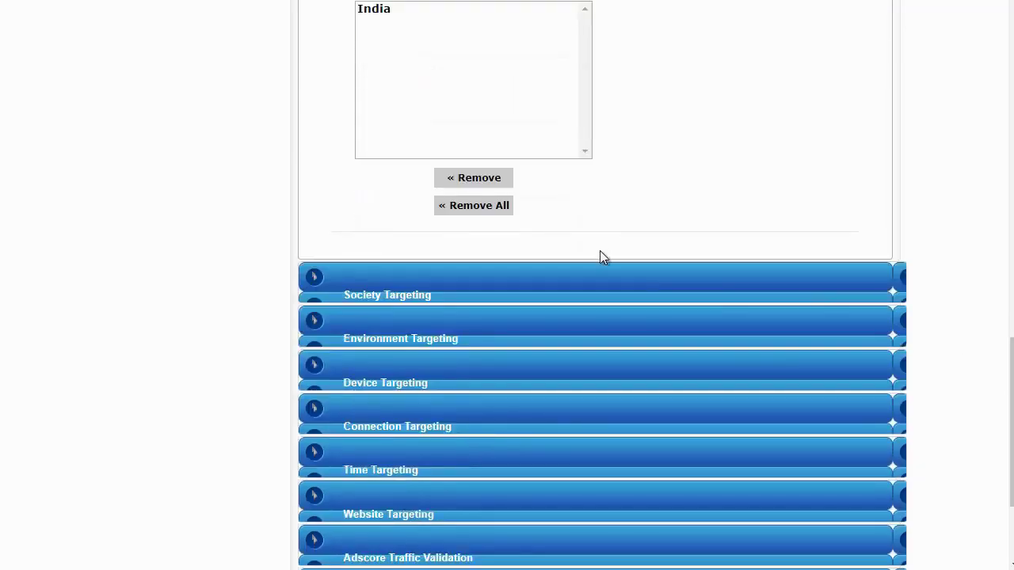
pyautogui.click(606, 273)
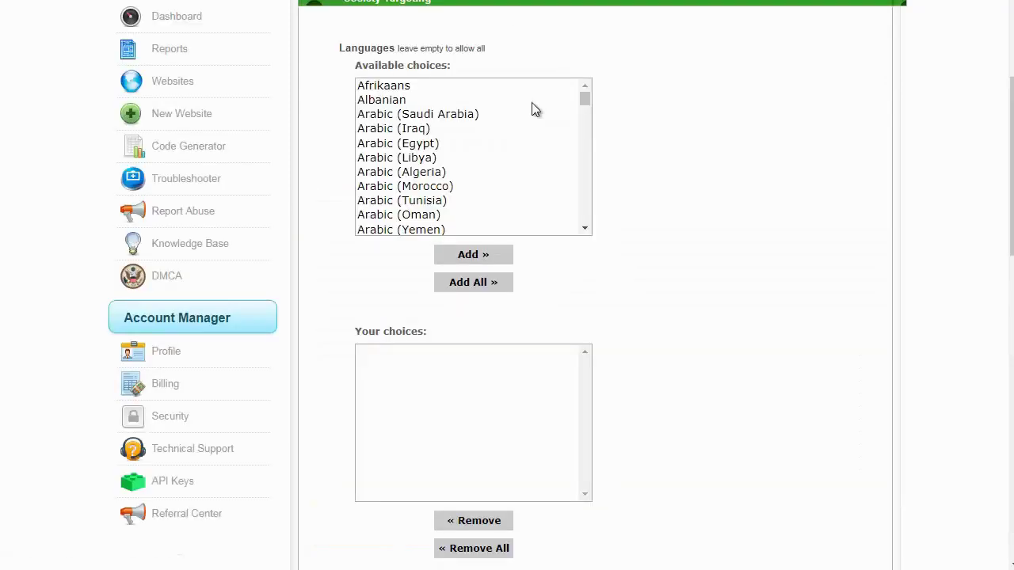
pyautogui.click(538, 119)
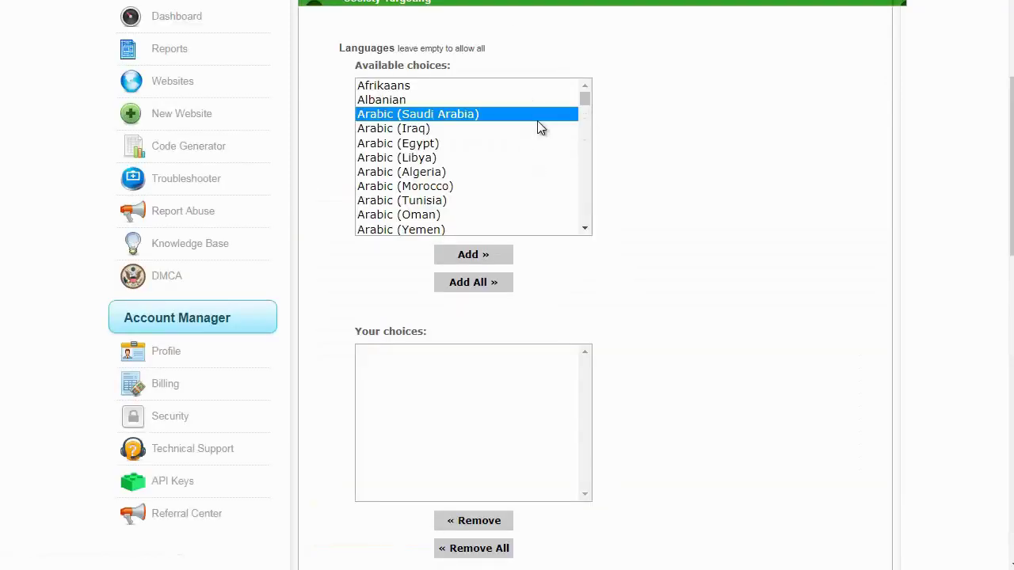
pyautogui.write('e')
pyautogui.click(473, 254)
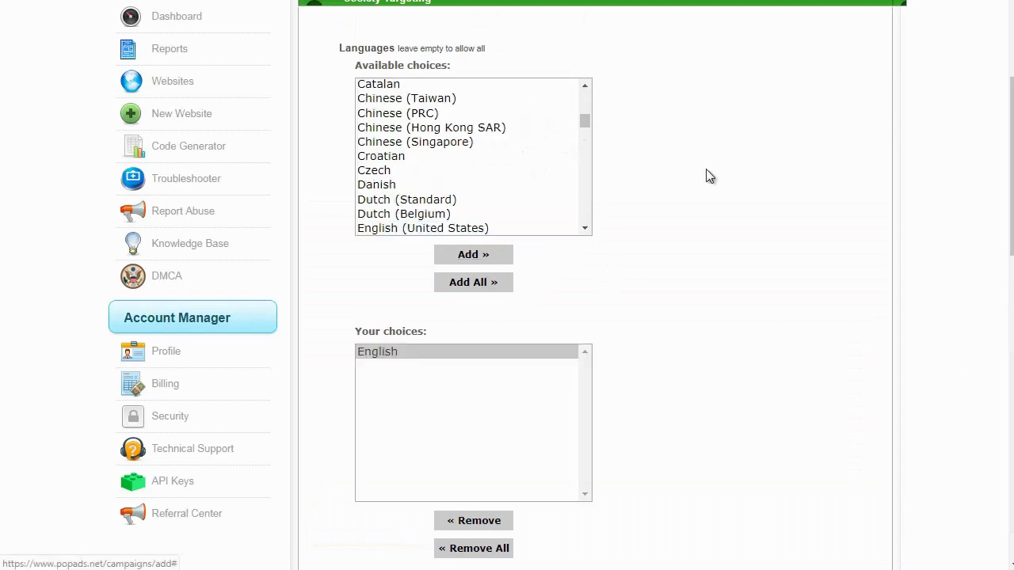
# Step: Leave the populations unrestricted and add Android with all its versions to the targeted operating systems under Environment Targeting
pyautogui.scroll(-2, 1000, 127)
pyautogui.scroll(-5, 507, 285)
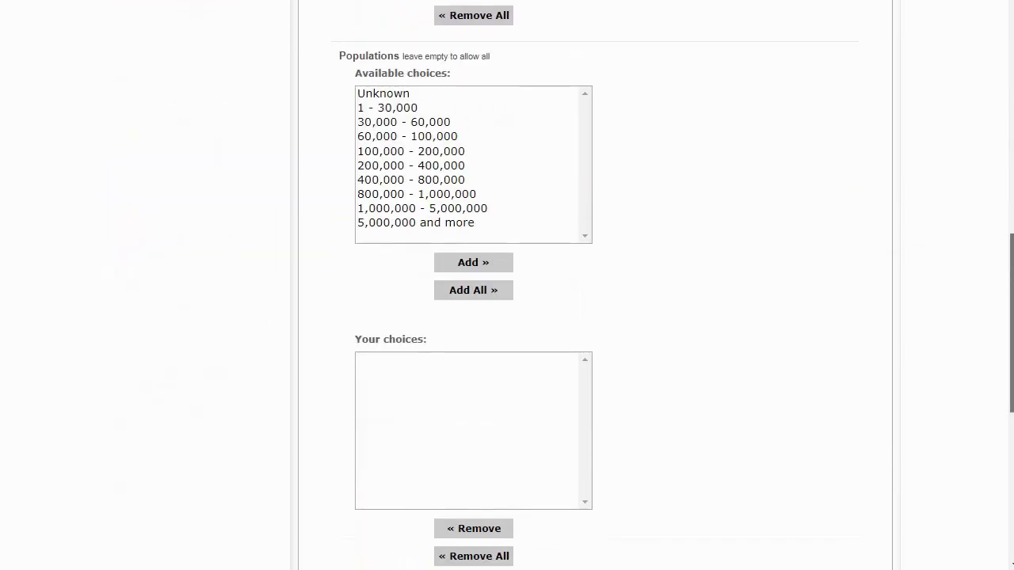
pyautogui.scroll(-1, 507, 285)
pyautogui.scroll(4, 1006, 281)
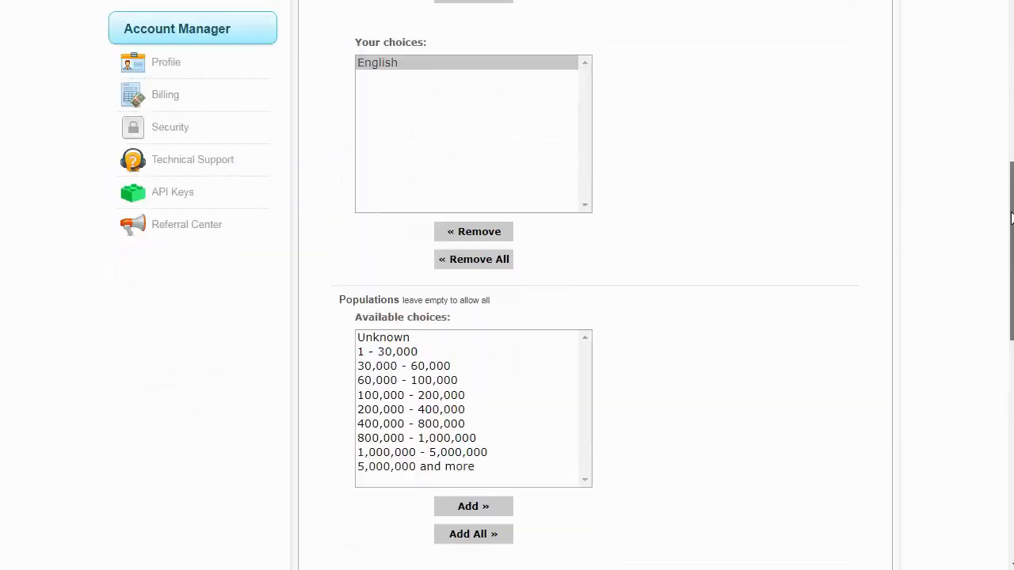
pyautogui.scroll(-3, 1006, 282)
pyautogui.scroll(-4, 1006, 282)
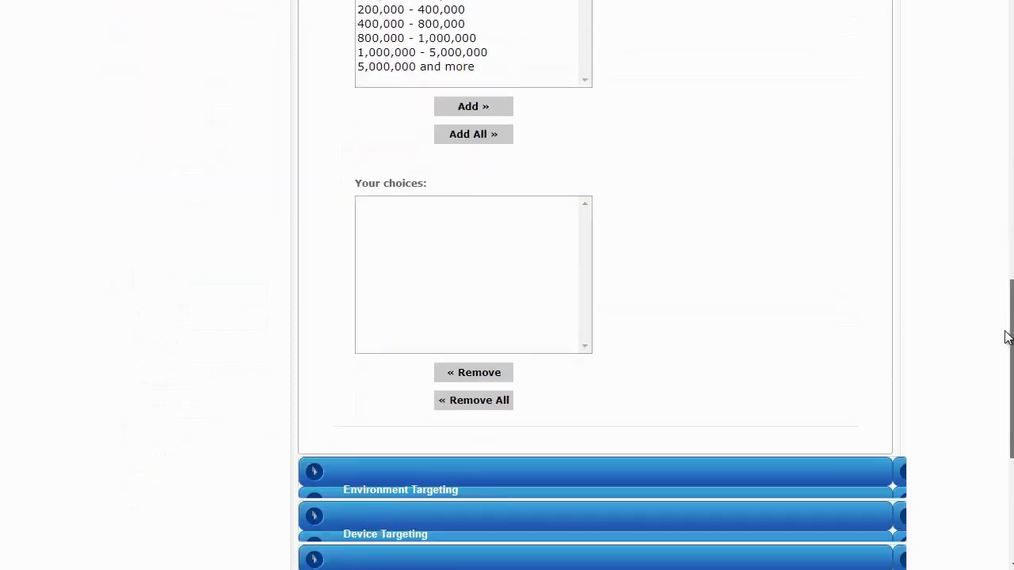
pyautogui.click(616, 360)
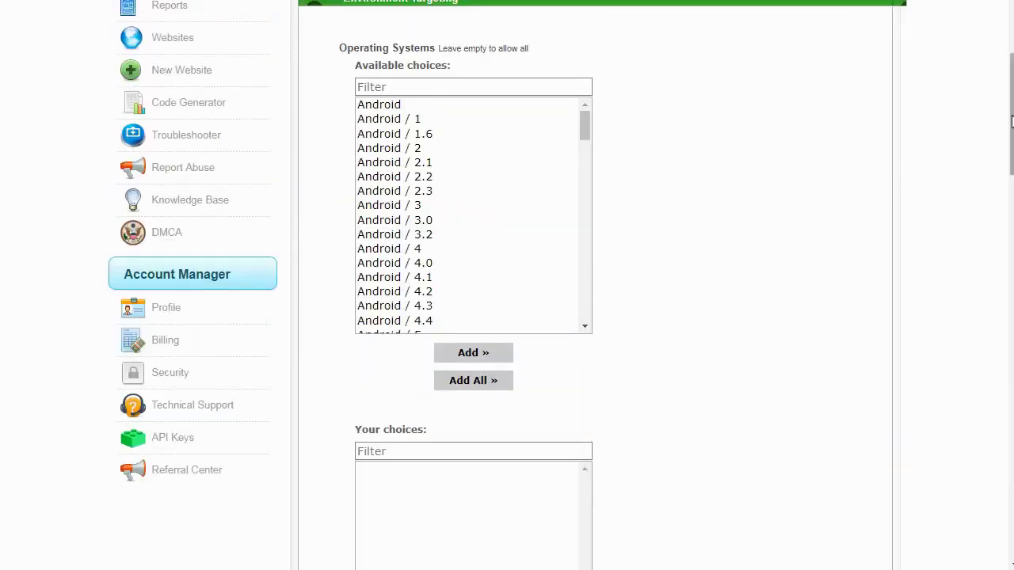
pyautogui.moveTo(1012, 121); pyautogui.dragTo(1013, 131)
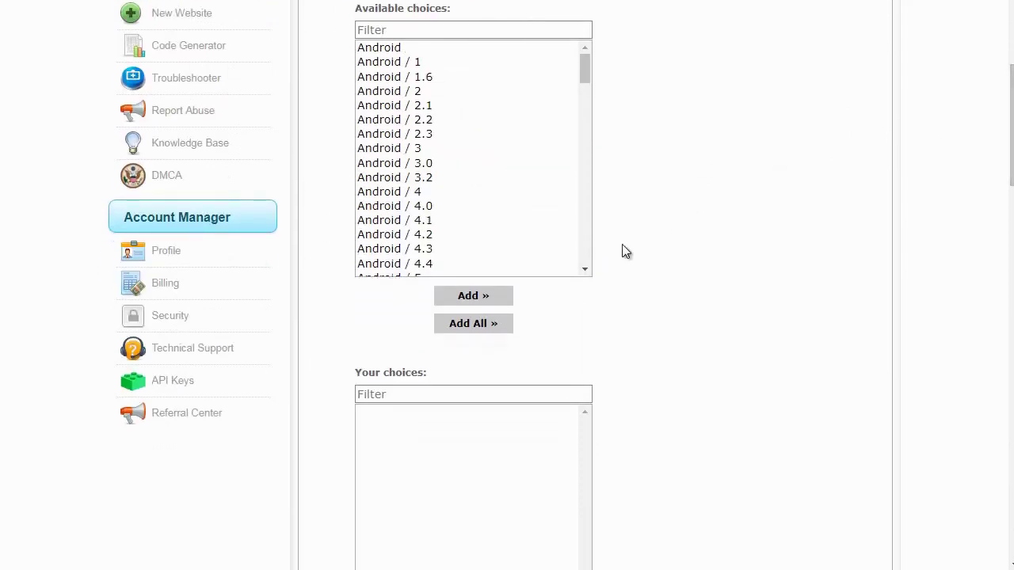
pyautogui.click(492, 60)
pyautogui.click(491, 47)
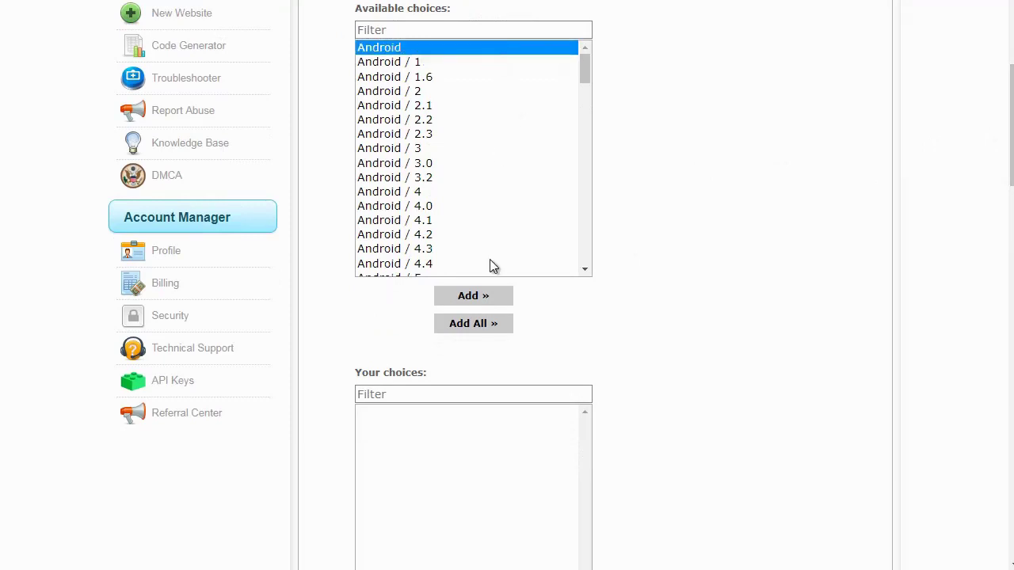
pyautogui.click(473, 298)
pyautogui.moveTo(583, 79); pyautogui.dragTo(592, 247)
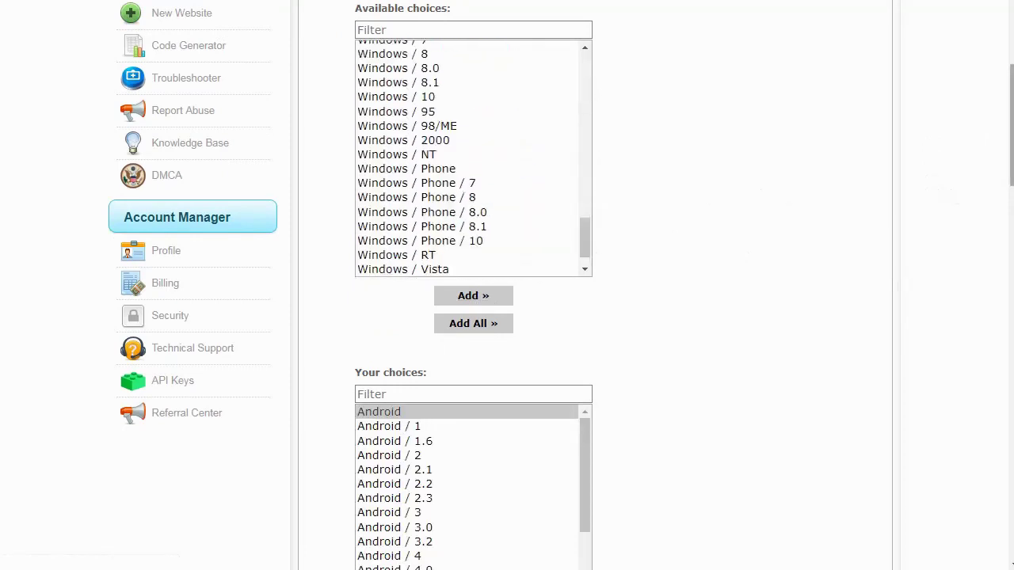
# Step: Leave the browsers unrestricted and add only Smartphone to the targeted form factors under Device Targeting
pyautogui.moveTo(1011, 126); pyautogui.dragTo(1001, 201)
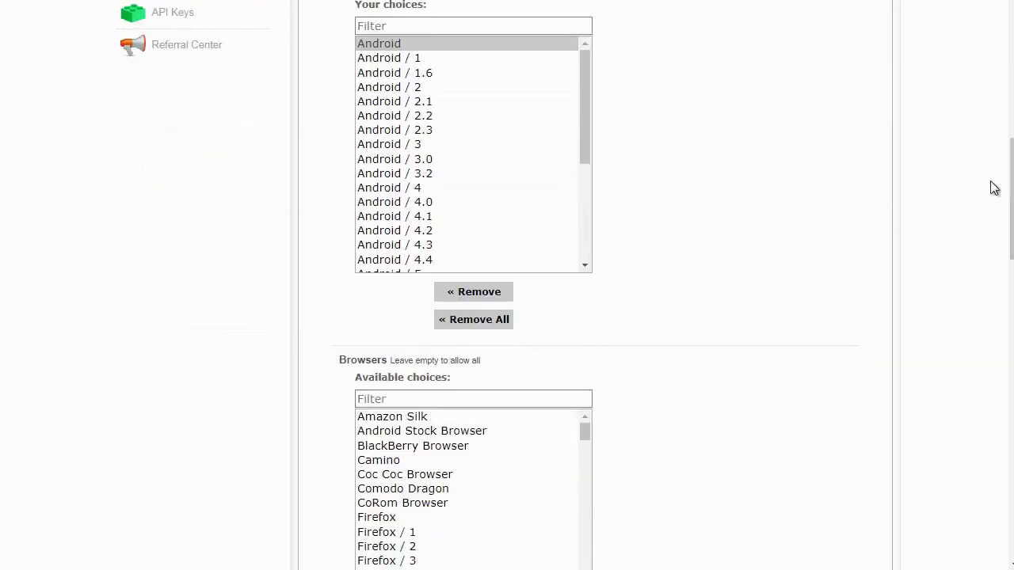
pyautogui.moveTo(1011, 191); pyautogui.dragTo(1000, 469)
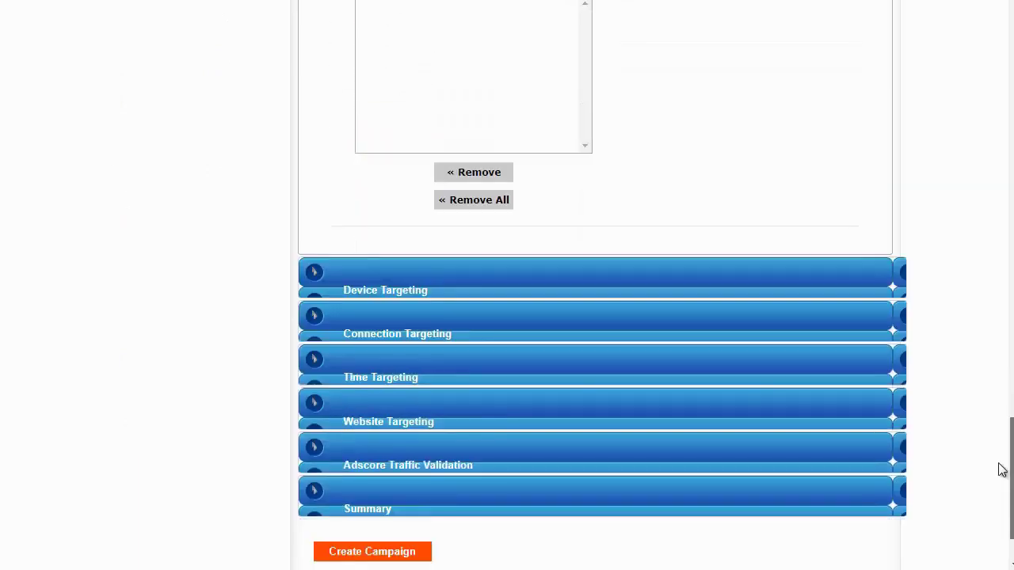
pyautogui.click(550, 286)
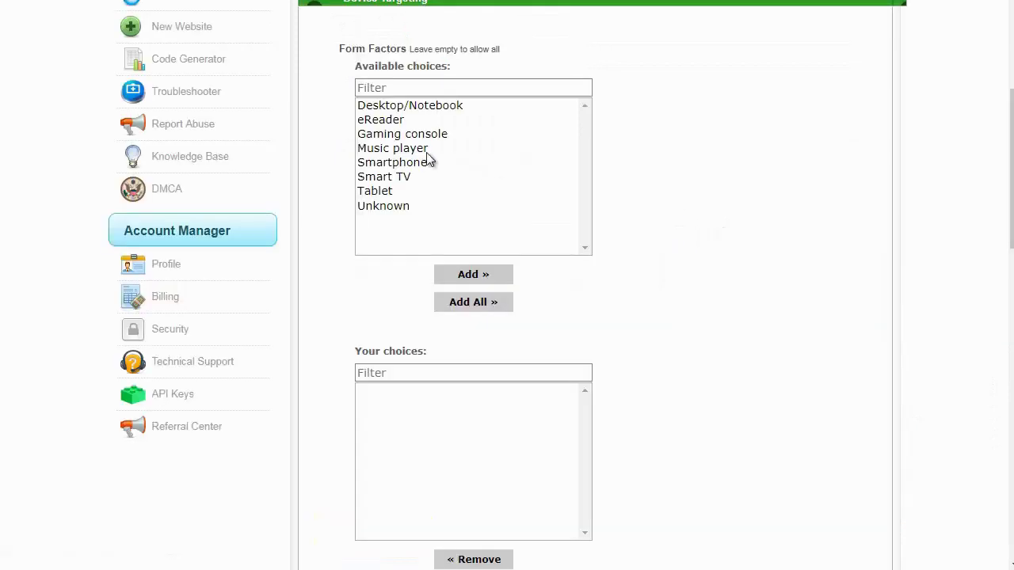
pyautogui.click(425, 163)
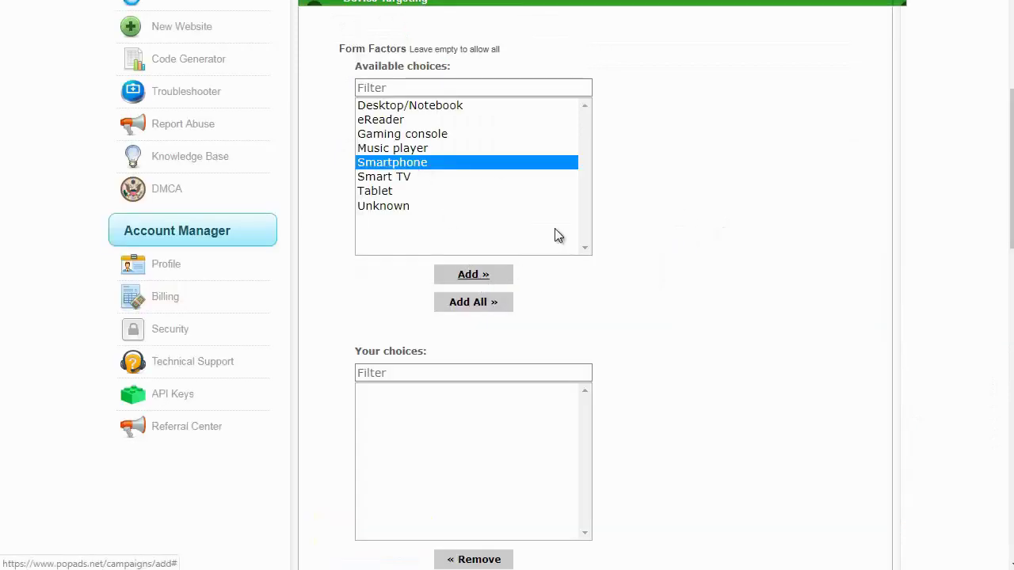
pyautogui.moveTo(376, 134); pyautogui.dragTo(390, 216)
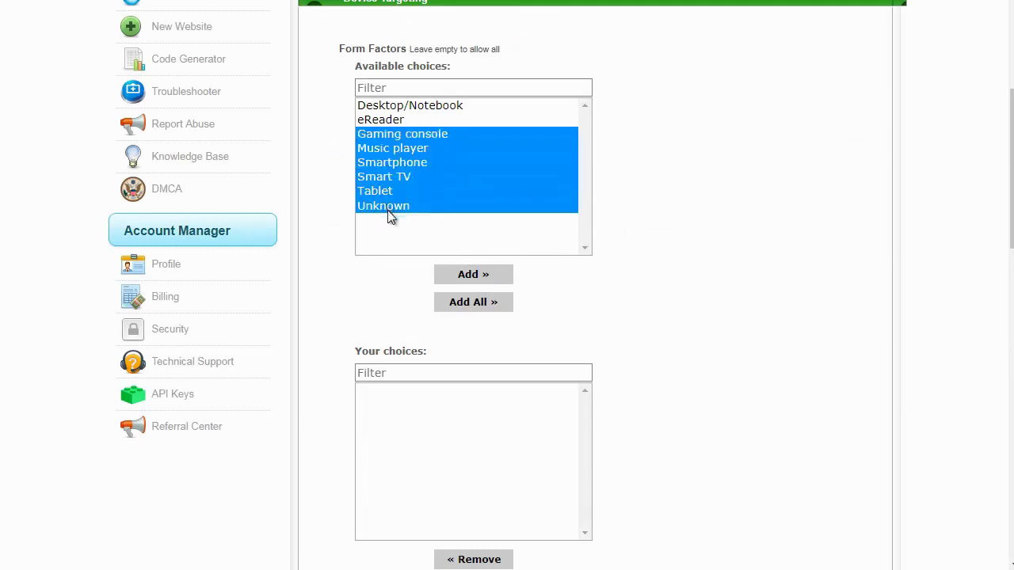
pyautogui.click(396, 164)
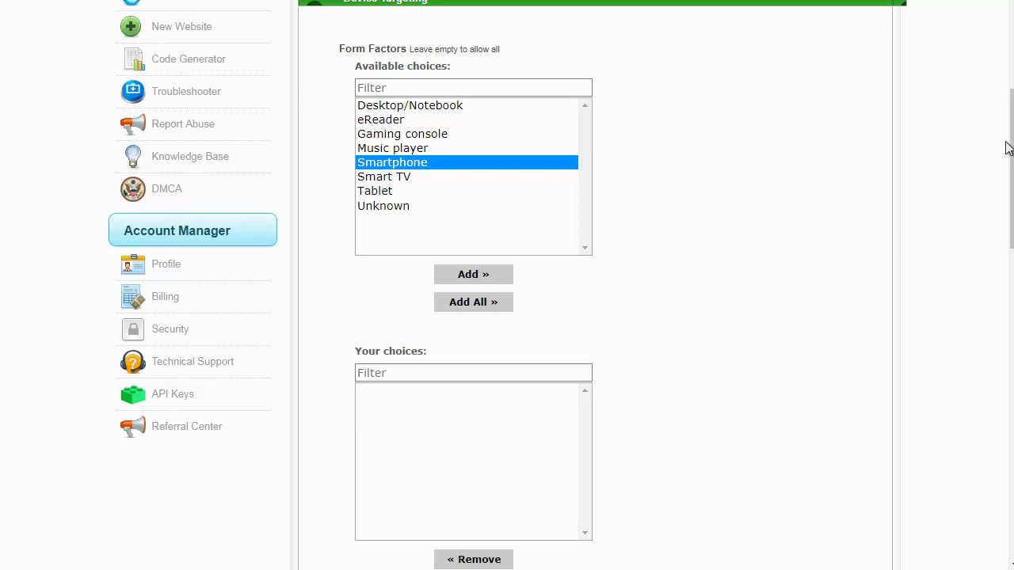
pyautogui.click(489, 283)
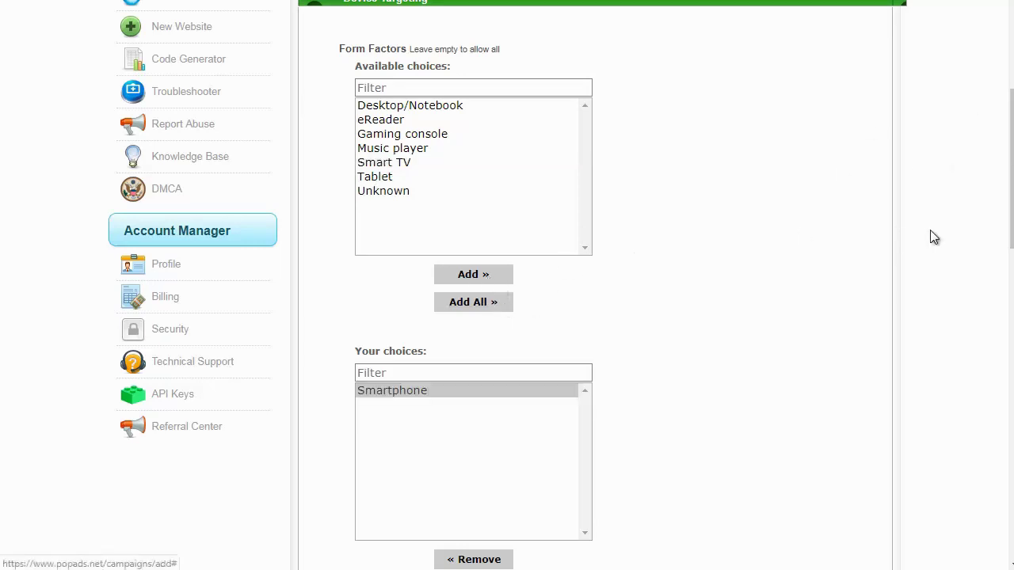
# Step: Leave the devices unrestricted under Device Targeting and open the Connection Targeting section
pyautogui.scroll(-5, 930, 230)
pyautogui.scroll(-1, 699, 215)
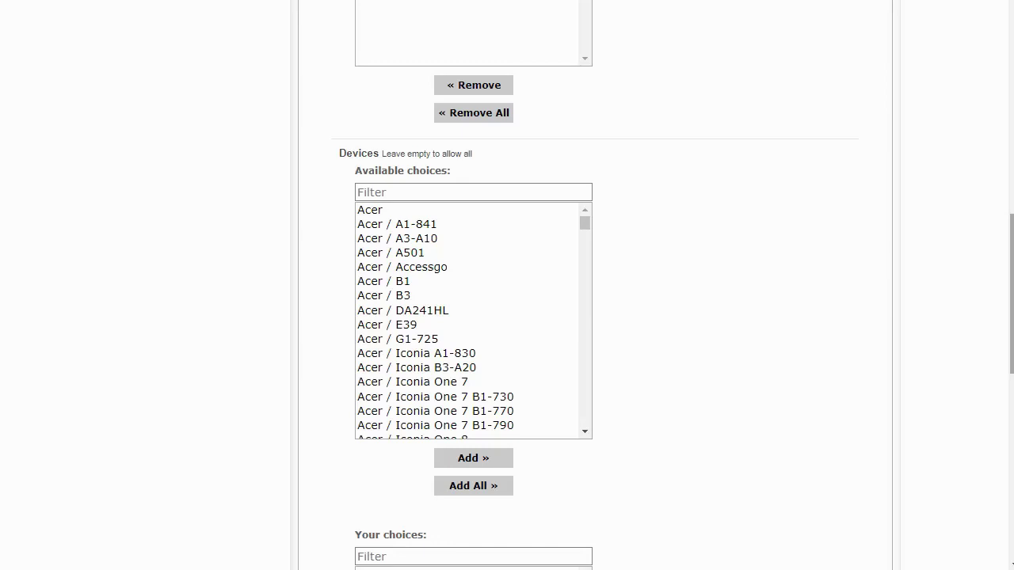
pyautogui.scroll(-8, 1000, 396)
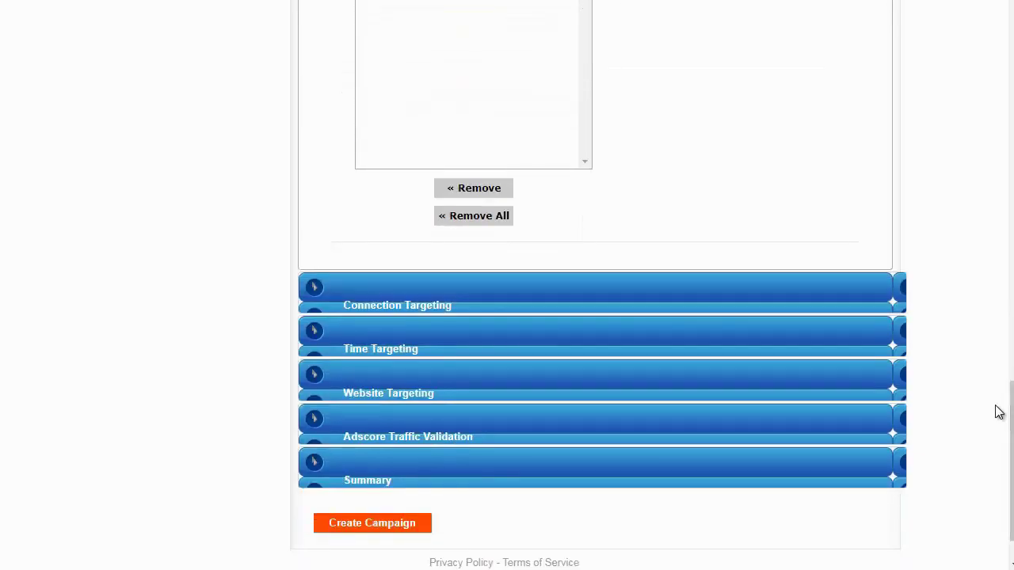
pyautogui.click(804, 291)
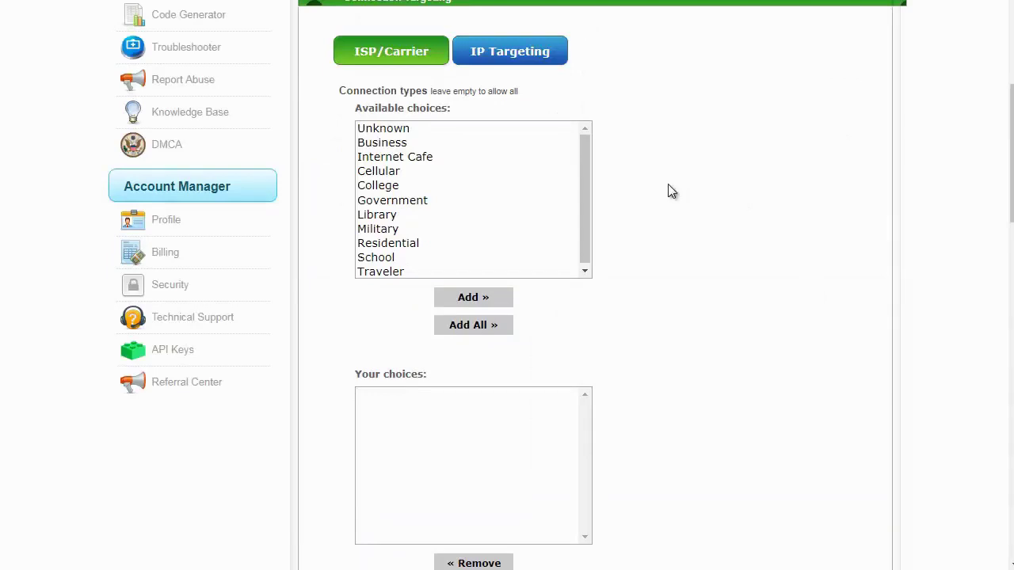
# Step: Look through the connection types such as Internet Cafe, Business and Cellular and the Internet Service Providers for India, adding none
pyautogui.click(412, 156)
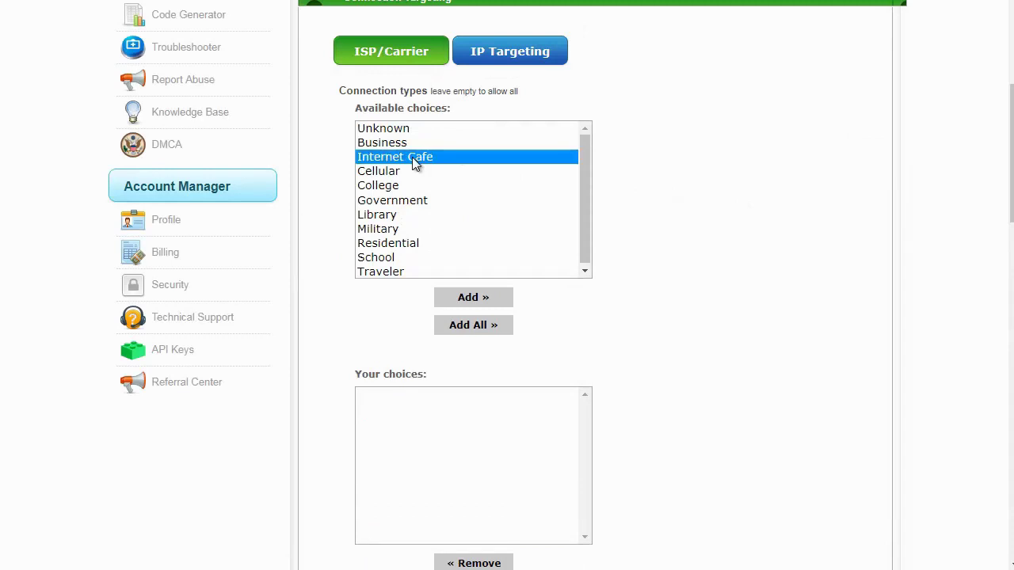
pyautogui.click(388, 146)
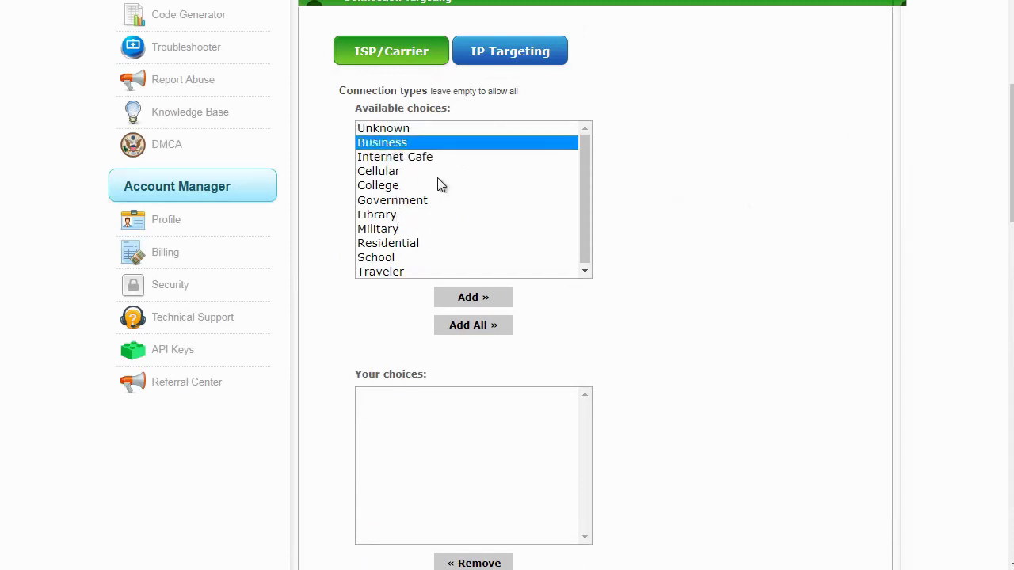
pyautogui.click(431, 173)
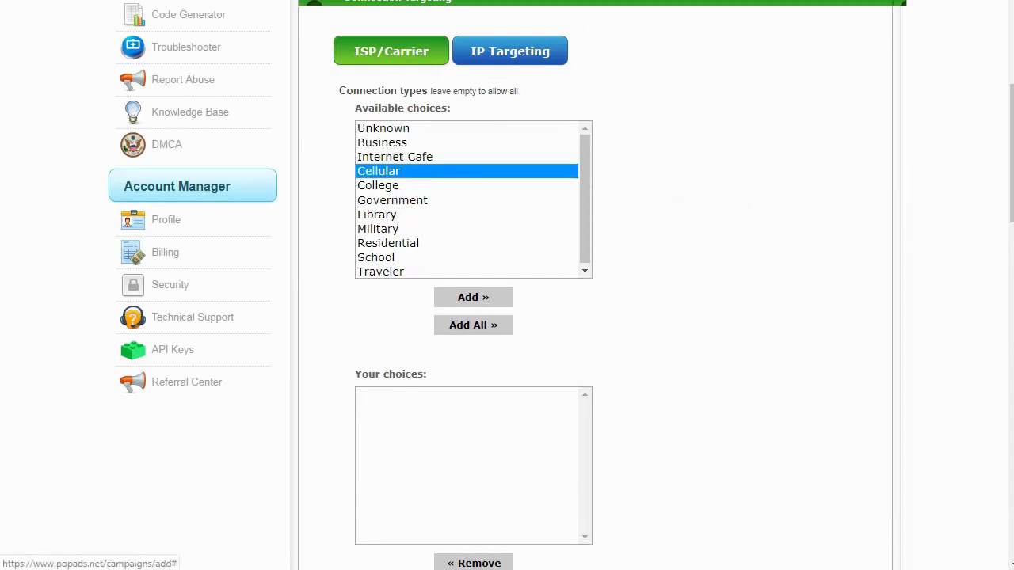
pyautogui.scroll(-6, 523, 301)
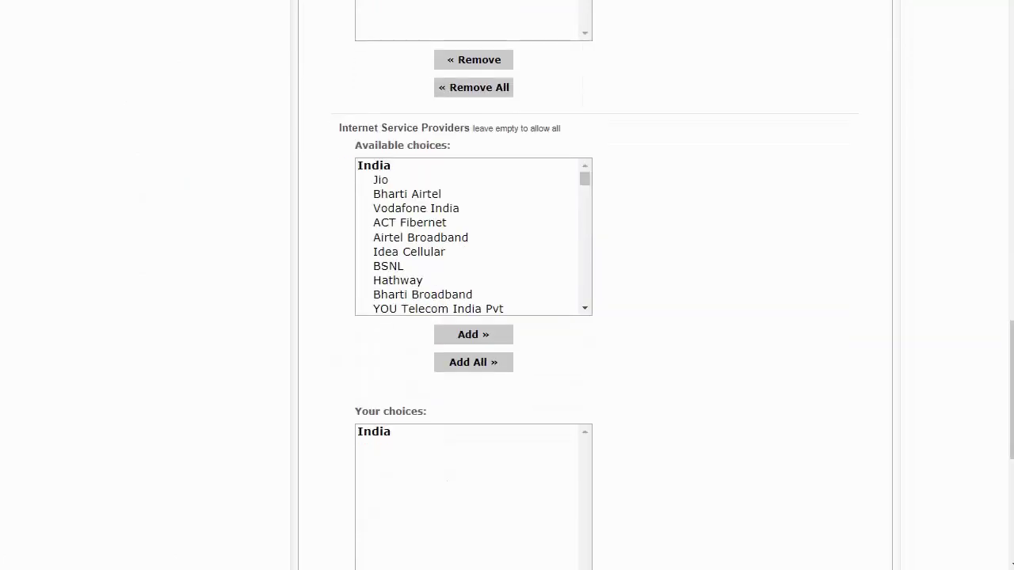
pyautogui.scroll(-5, 677, 309)
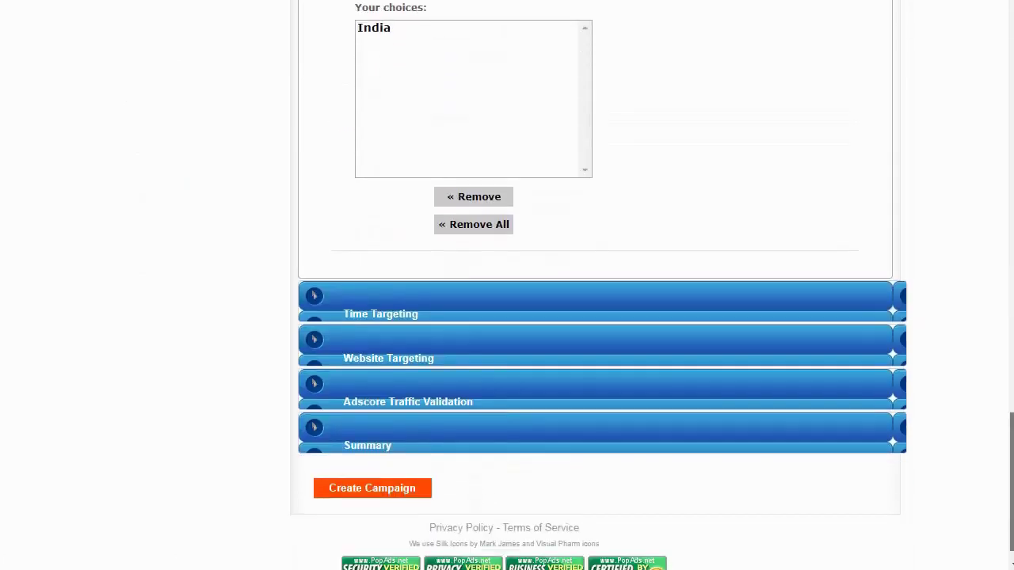
# Step: Open Time Targeting, browse the available time zones and keep all hours selected with the America/New_York time zone
pyautogui.click(649, 306)
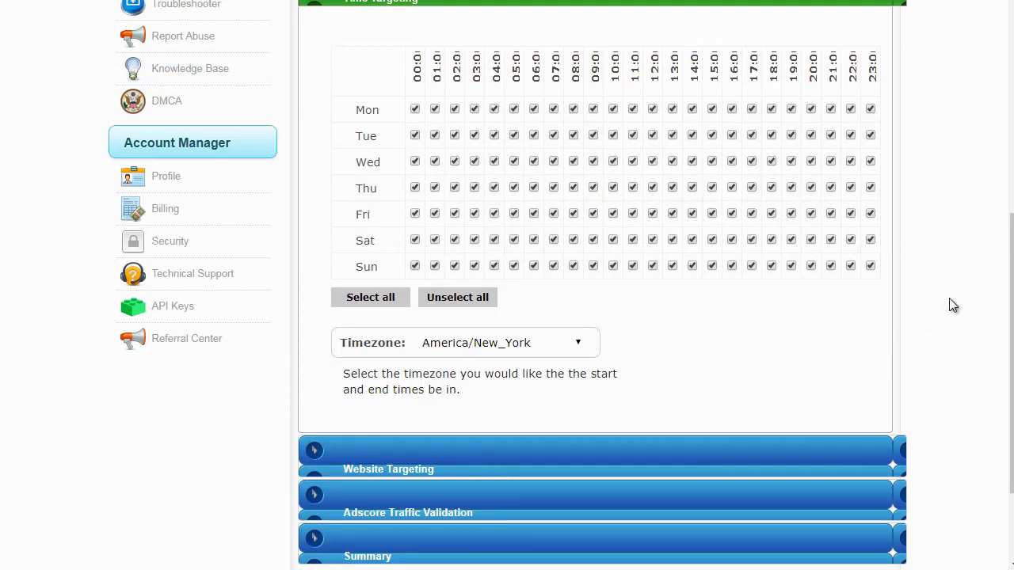
pyautogui.scroll(-1, 1013, 296)
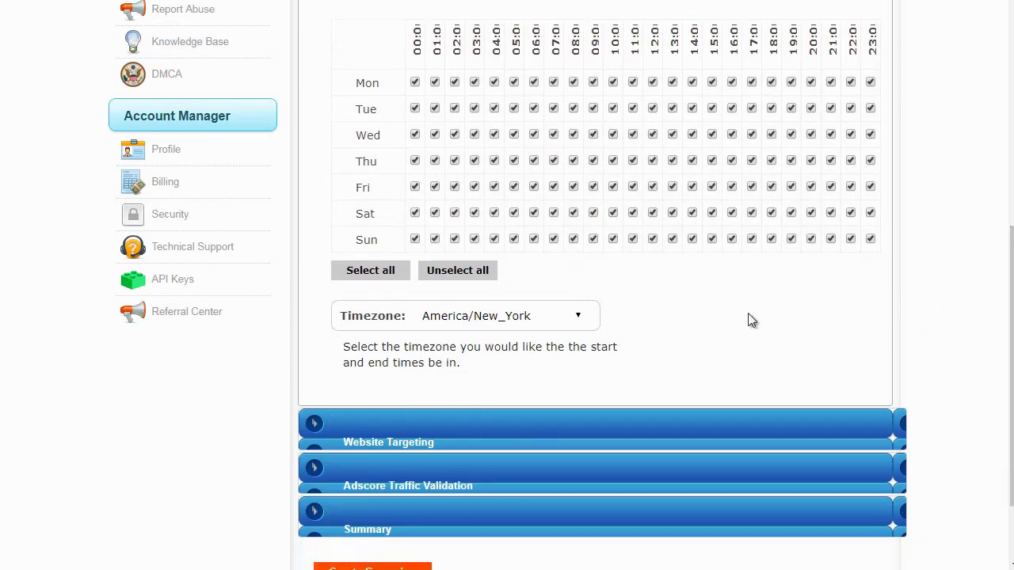
pyautogui.click(529, 320)
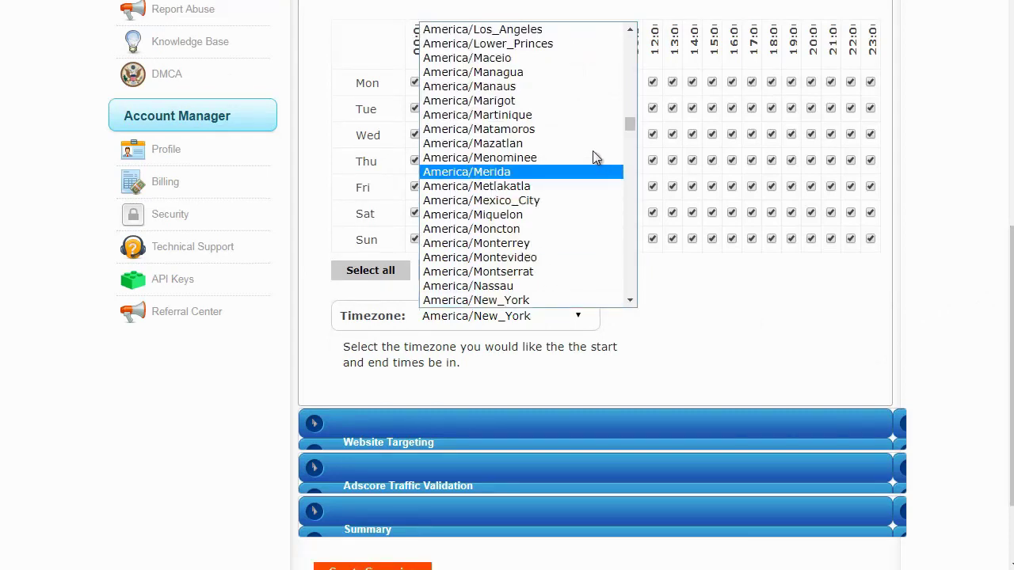
pyautogui.moveTo(630, 129); pyautogui.dragTo(774, 283)
pyautogui.click(927, 362)
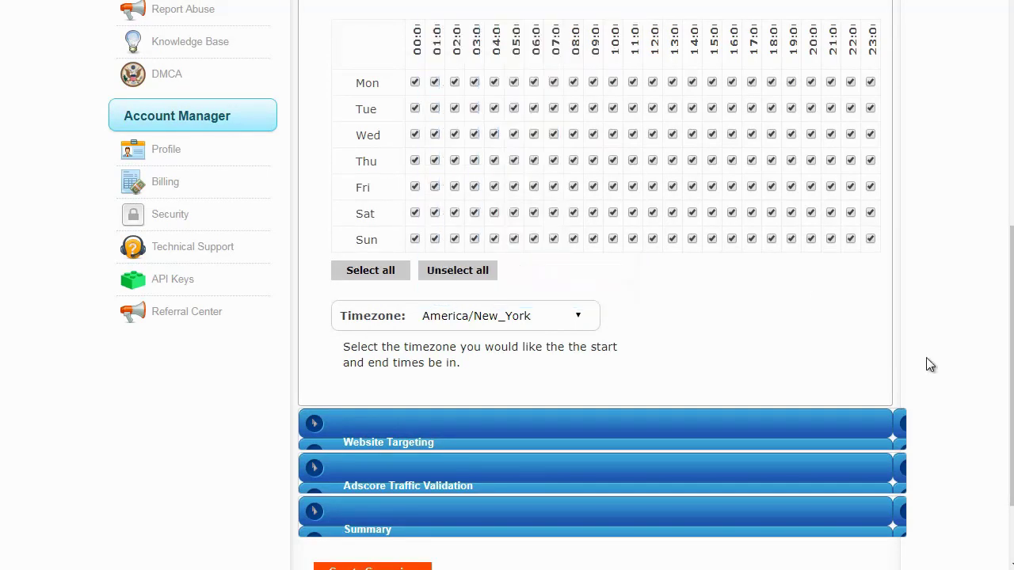
# Step: Open Website Targeting, compare the Exclude and Include Websites modes, and choose Include Websites without entering any website IDs
pyautogui.click(645, 442)
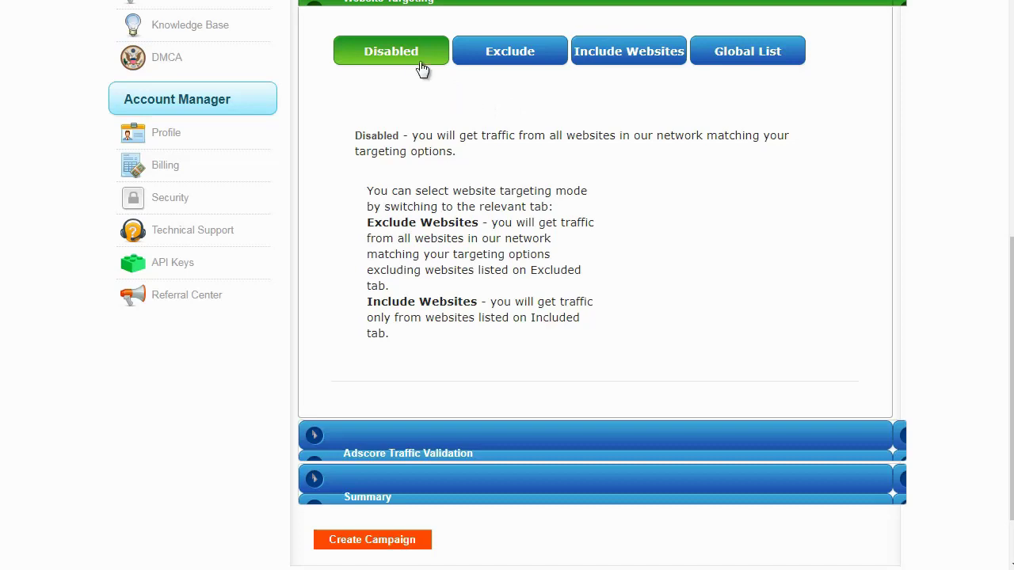
pyautogui.click(495, 65)
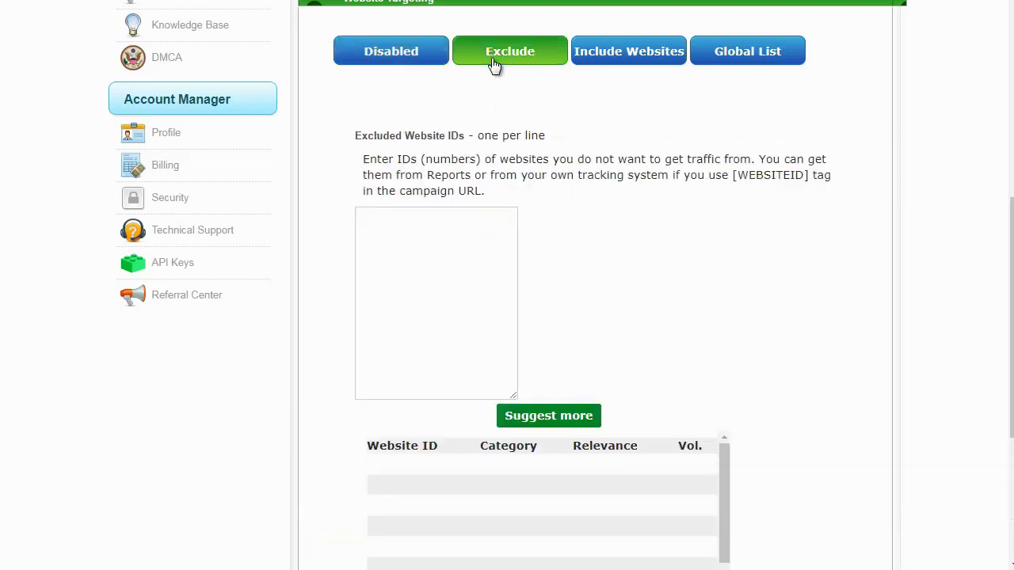
pyautogui.click(614, 55)
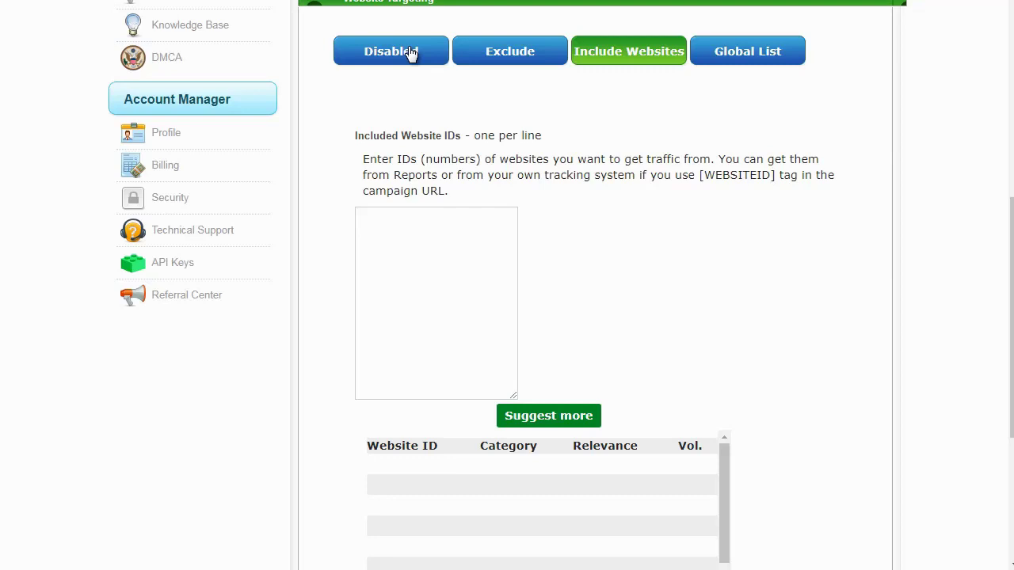
pyautogui.click(410, 233)
pyautogui.click(491, 50)
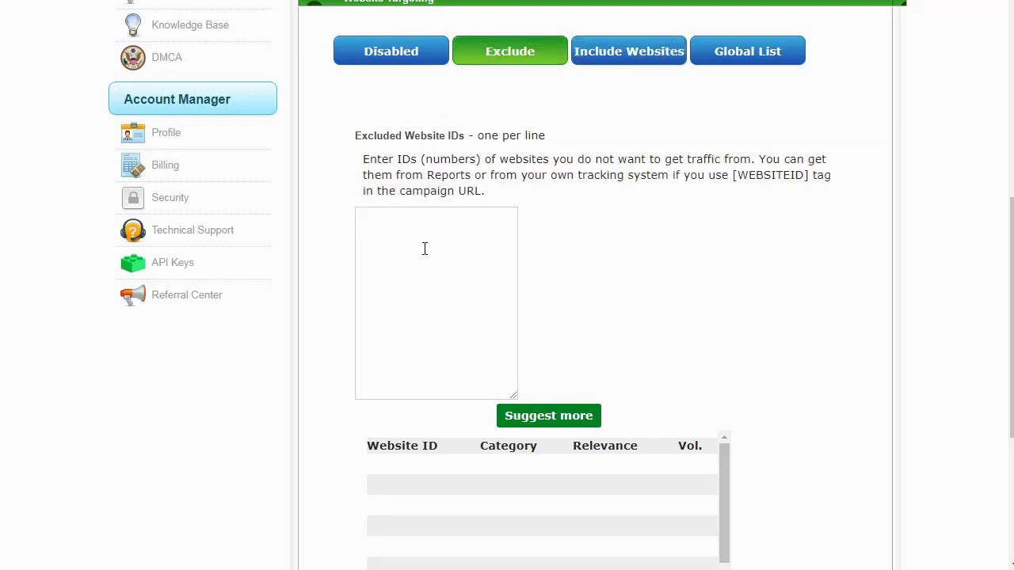
pyautogui.click(599, 54)
pyautogui.click(428, 243)
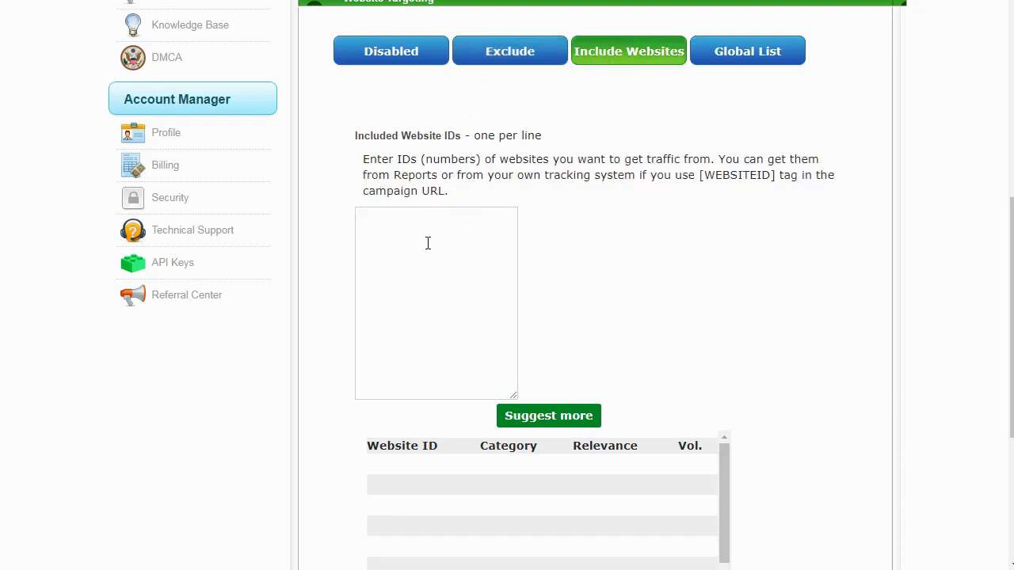
# Step: Review the Adscore Traffic Validation settings for each traffic type and open the Summary section to check the traffic estimate
pyautogui.scroll(-1, 1011, 317)
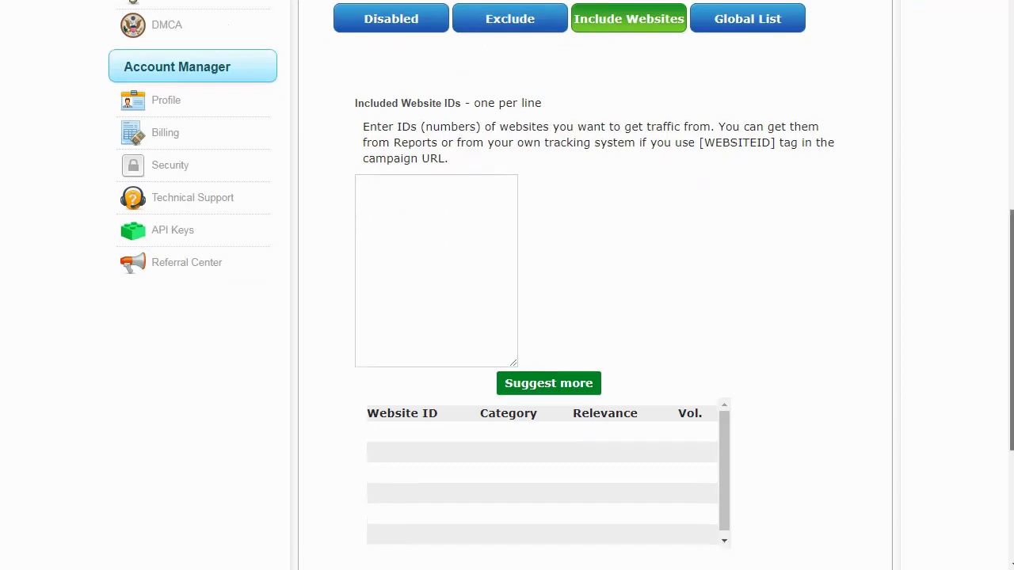
pyautogui.scroll(-3, 1006, 294)
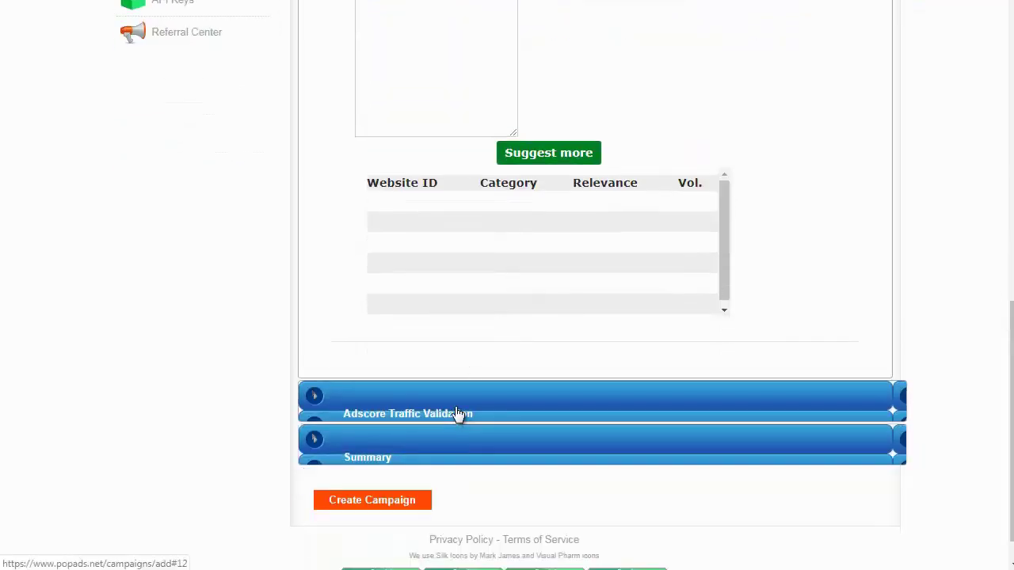
pyautogui.click(458, 413)
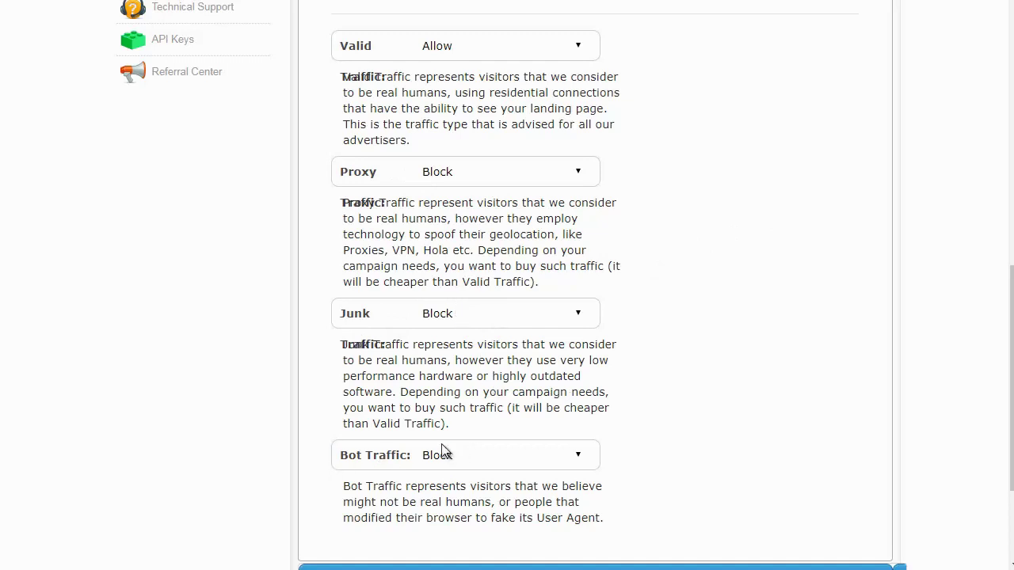
pyautogui.scroll(-3, 713, 380)
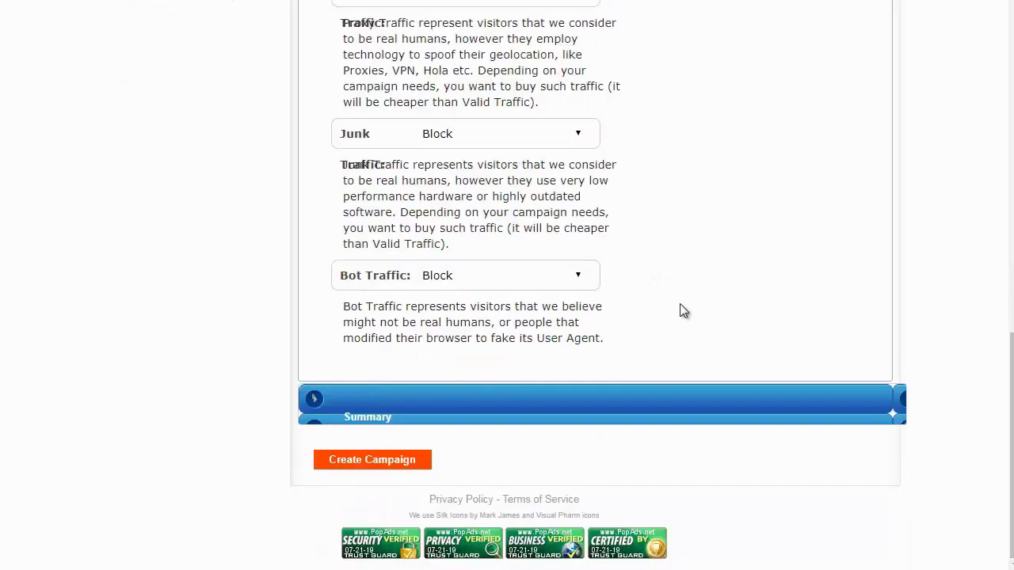
pyautogui.click(498, 403)
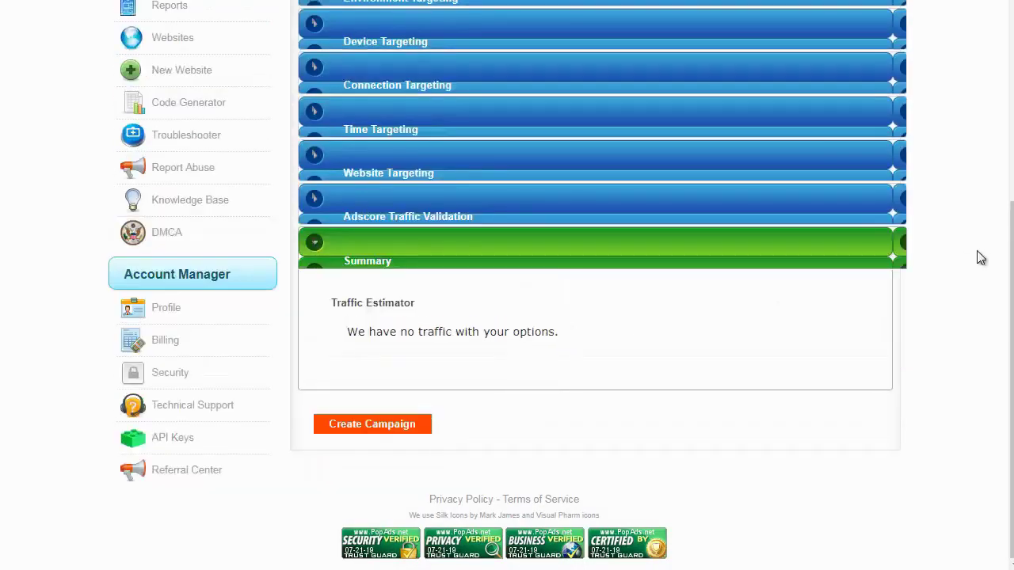
# Step: Recheck the campaign's Budgets and Throttling sections
pyautogui.scroll(1, 981, 258)
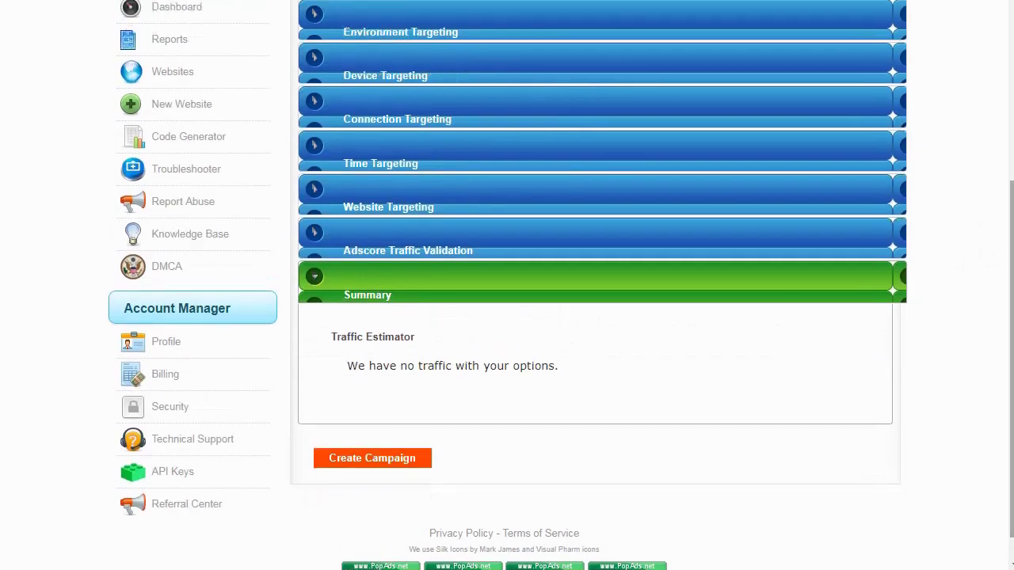
pyautogui.scroll(5, 729, 145)
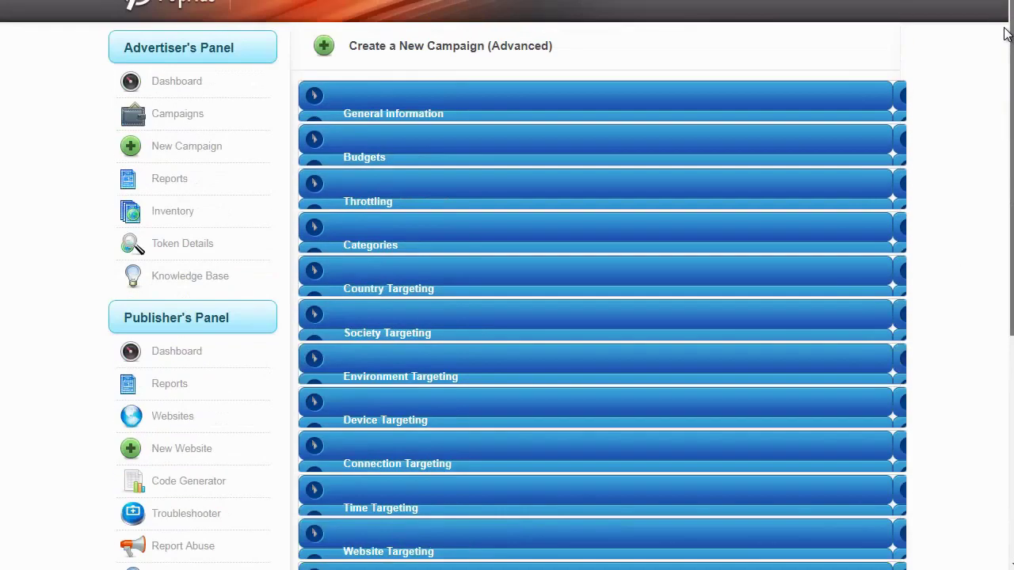
pyautogui.scroll(-1, 728, 145)
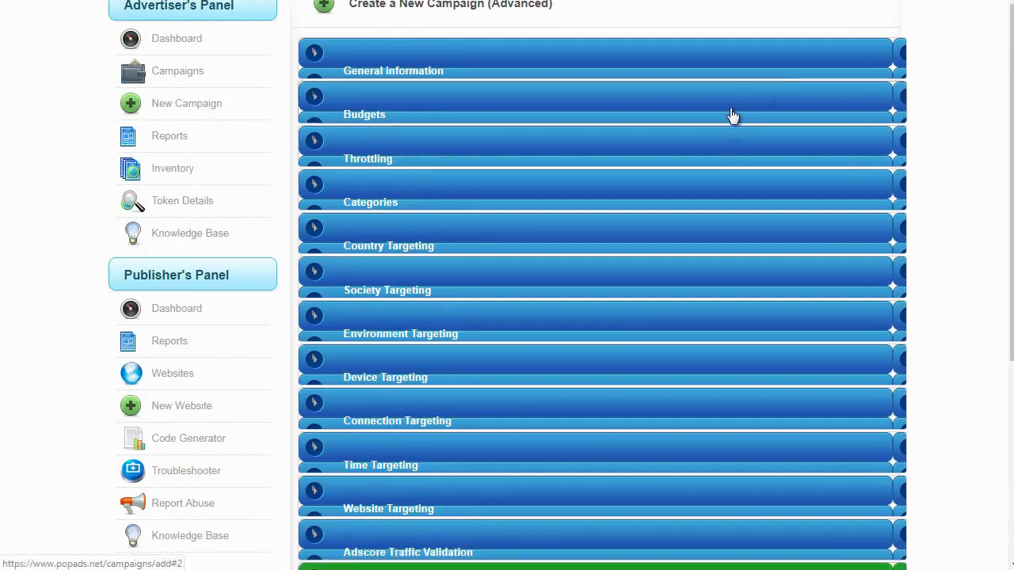
pyautogui.click(730, 115)
pyautogui.scroll(-3, 610, 348)
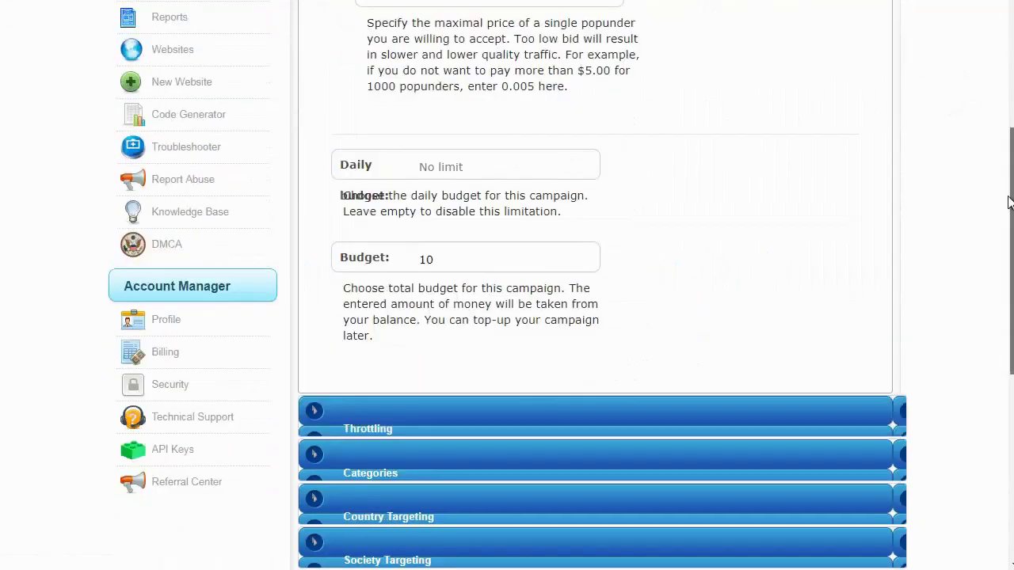
pyautogui.click(610, 348)
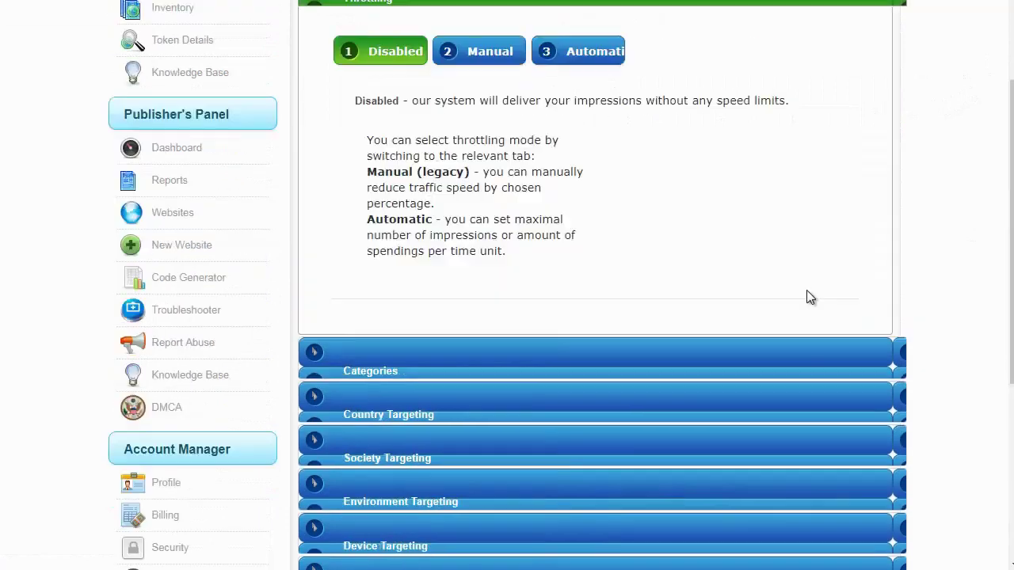
pyautogui.scroll(-1, 1010, 245)
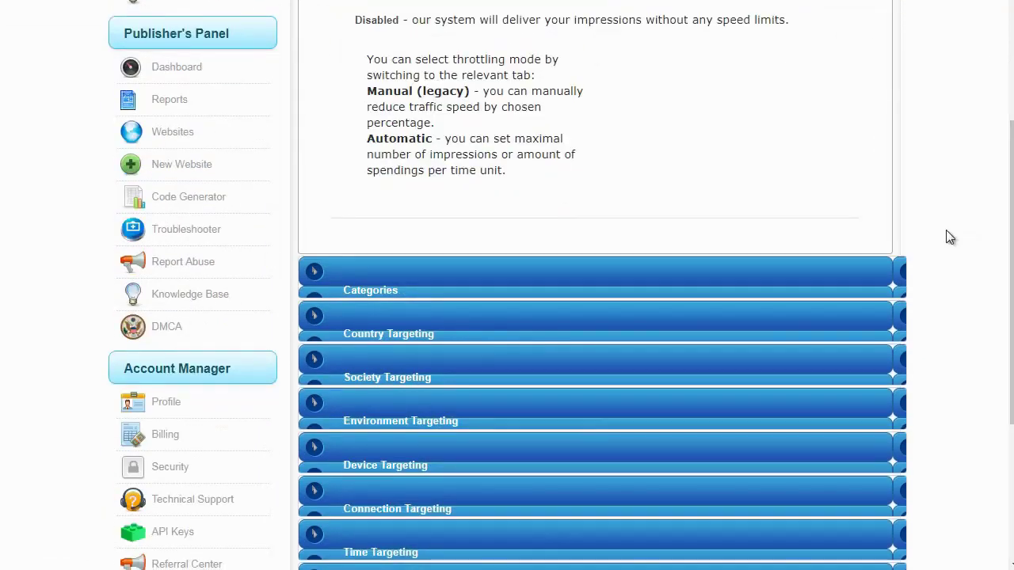
# Step: Reopen the Budgets section and set the Smart Bidding Max Bid to 0.05
pyautogui.moveTo(1010, 194); pyautogui.dragTo(1007, 123)
pyautogui.click(696, 12)
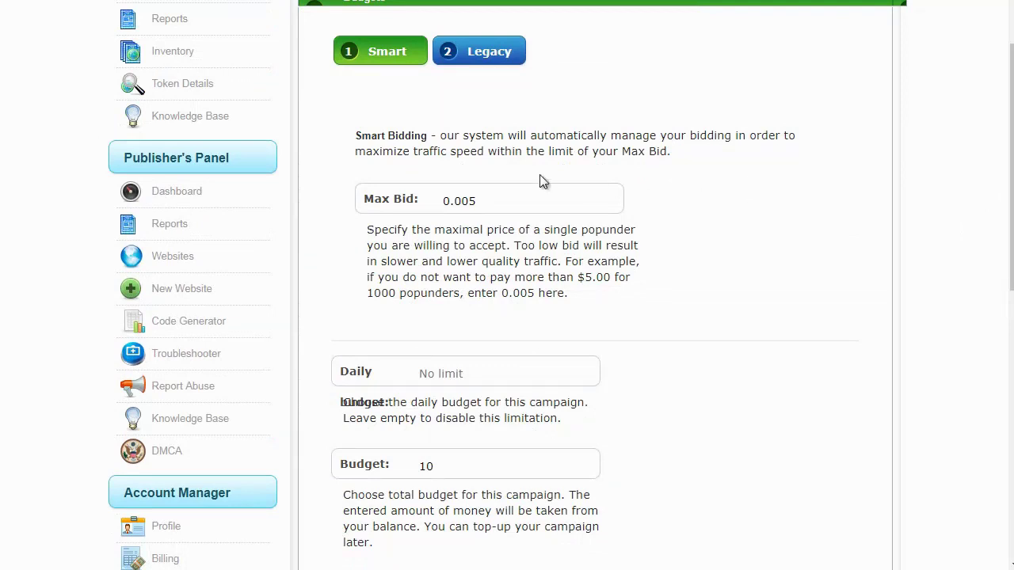
pyautogui.moveTo(476, 203); pyautogui.dragTo(462, 179)
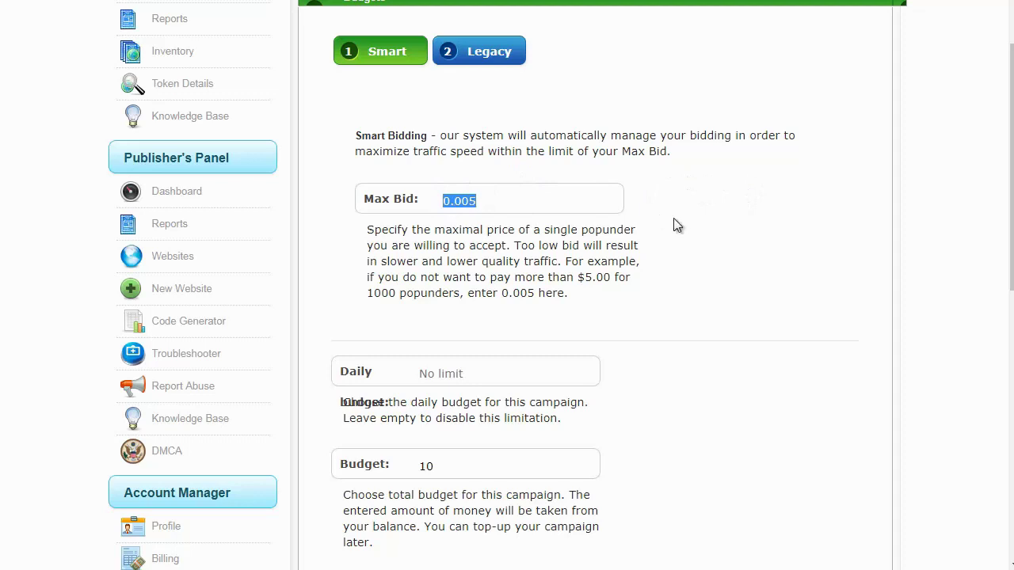
pyautogui.press('End')
pyautogui.press('BackSpace')
pyautogui.press('BackSpace')
pyautogui.write('5')
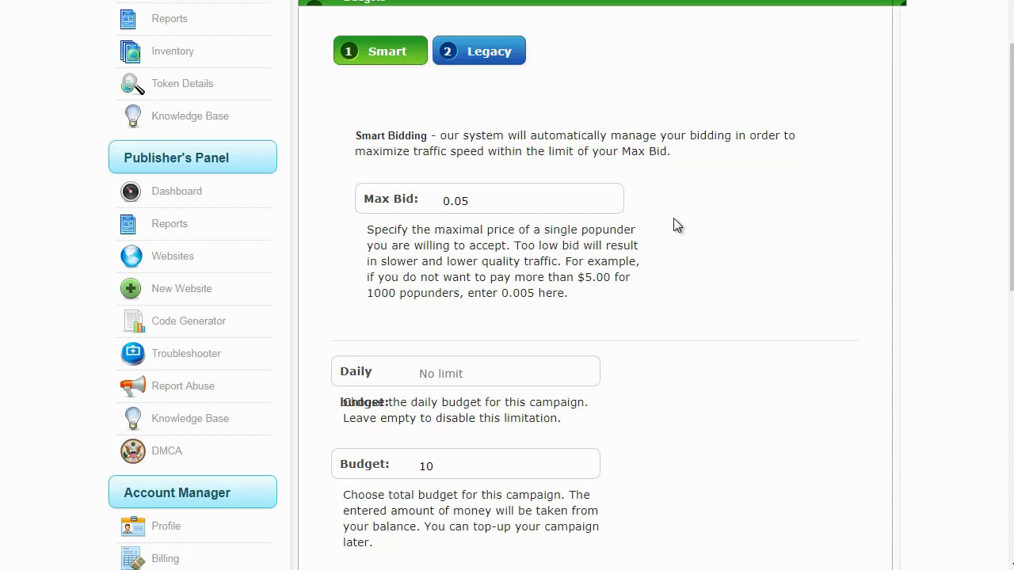